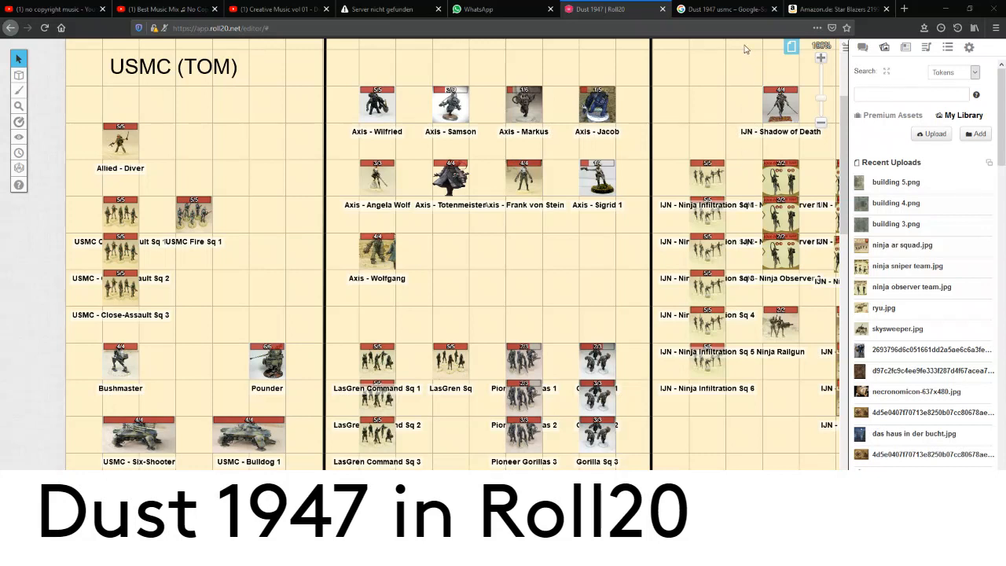
# Look over the game's list of map pages, including the Allied Army page, and close the list
pyautogui.click(792, 48)
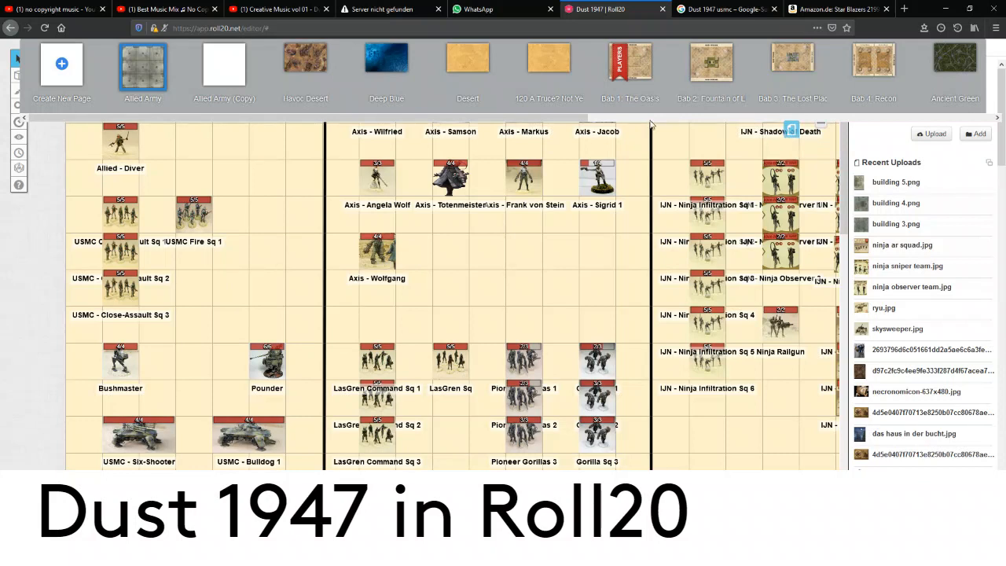
pyautogui.moveTo(152, 102)
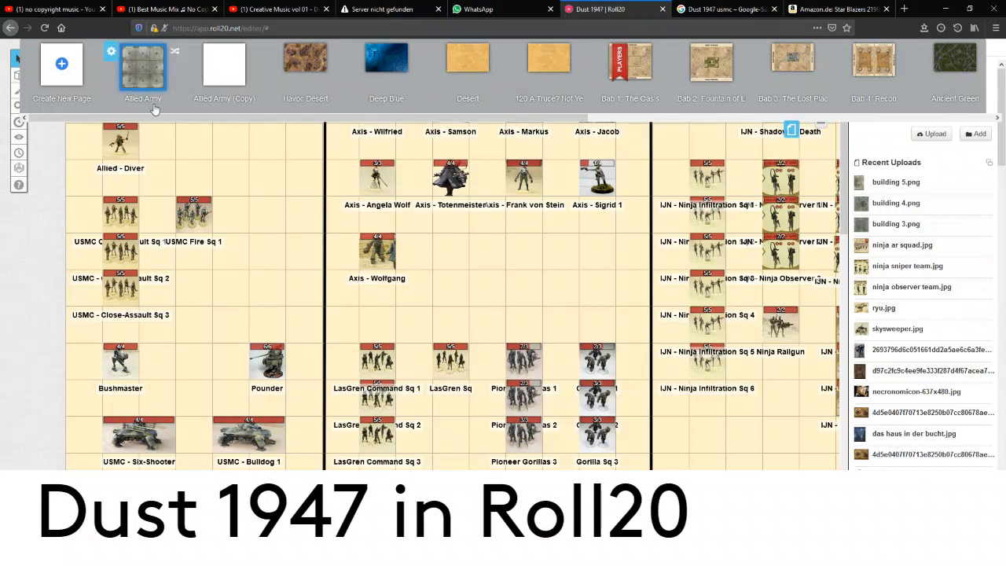
pyautogui.click(792, 128)
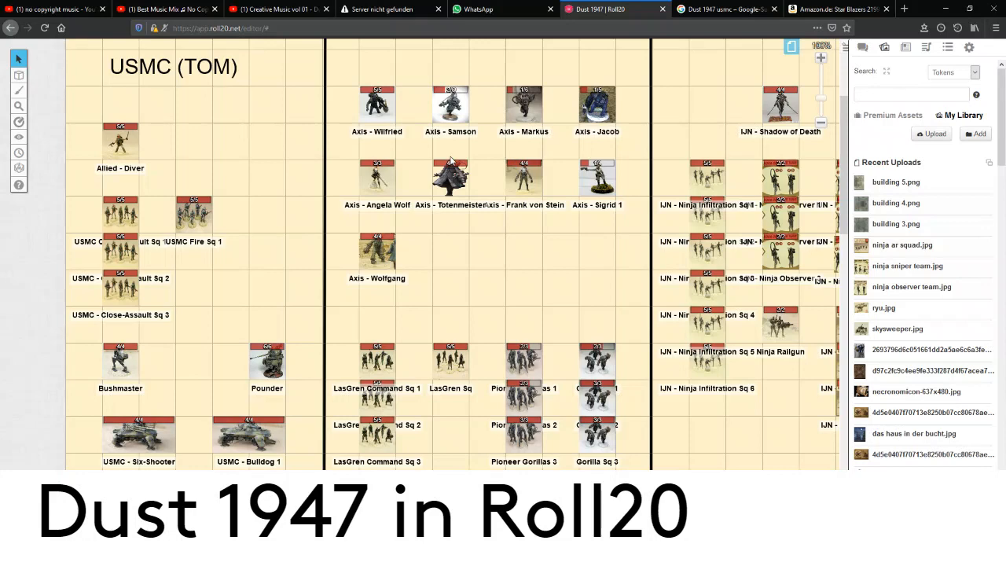
# Switch to the Dust 1947 usmc image search and save the K-AL243 USMC Specialists picture as "USMC Specialists" in the Dust 1947 folder
pyautogui.click(725, 10)
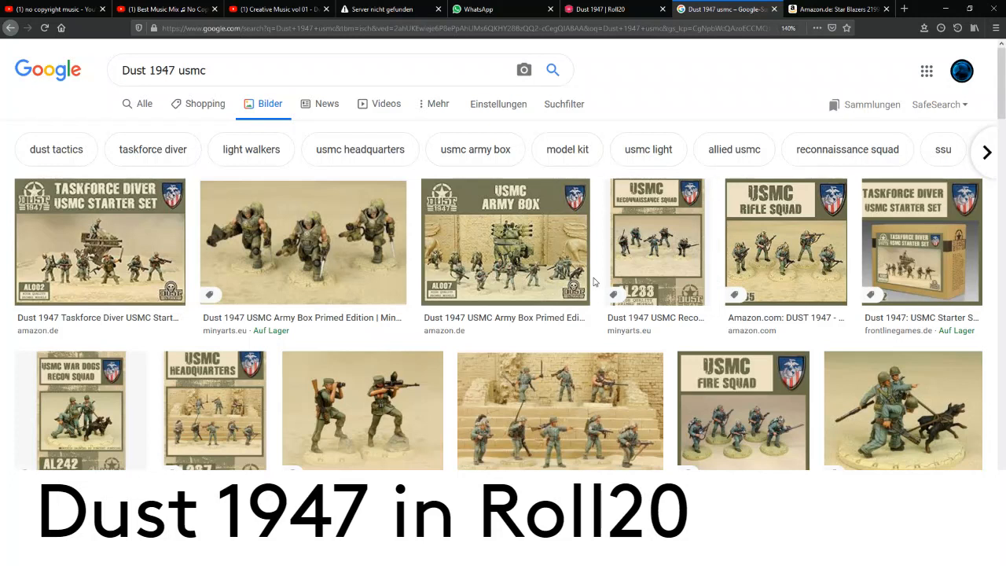
pyautogui.click(383, 414)
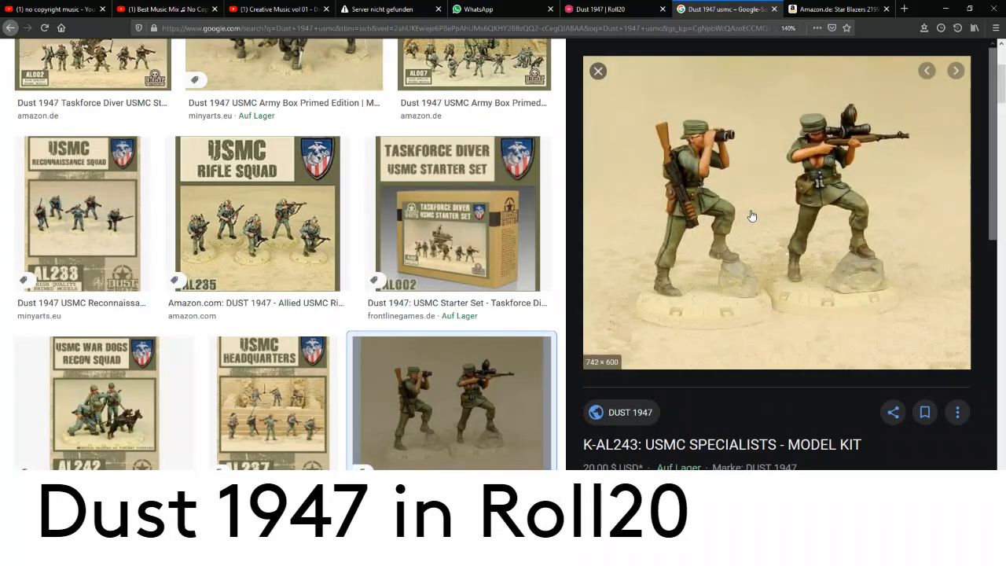
pyautogui.rightClick(734, 168)
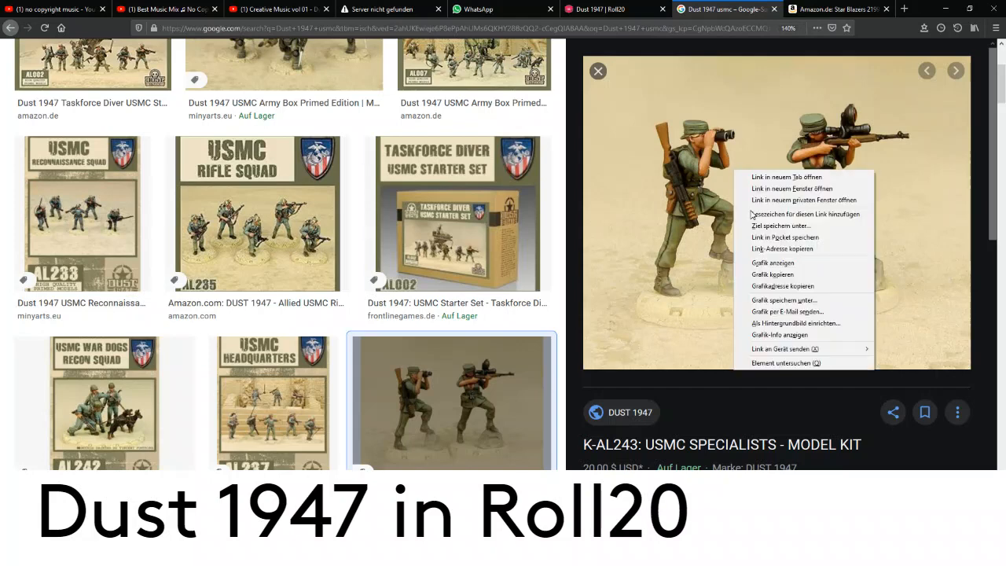
pyautogui.click(791, 304)
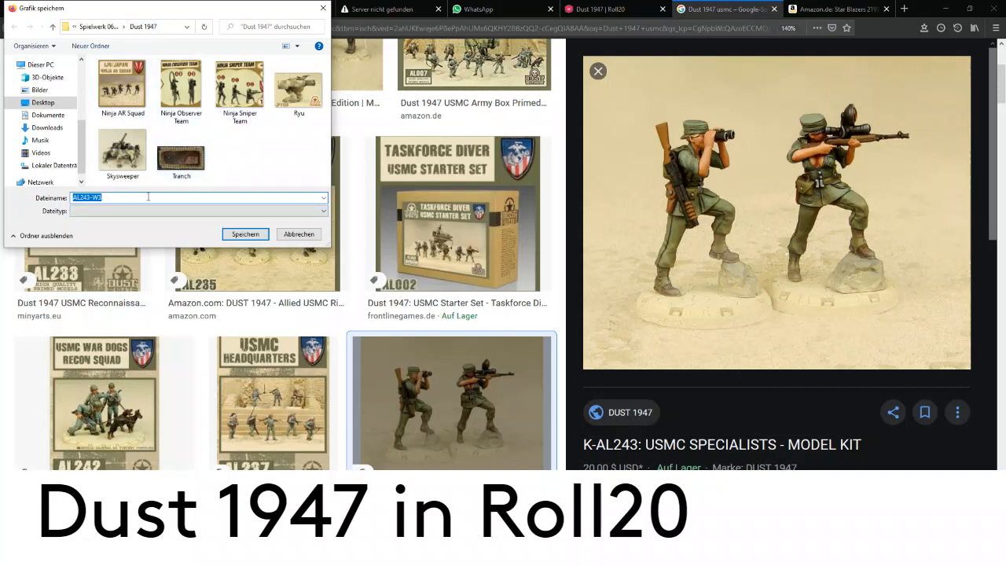
pyautogui.write('USMC Specialists')
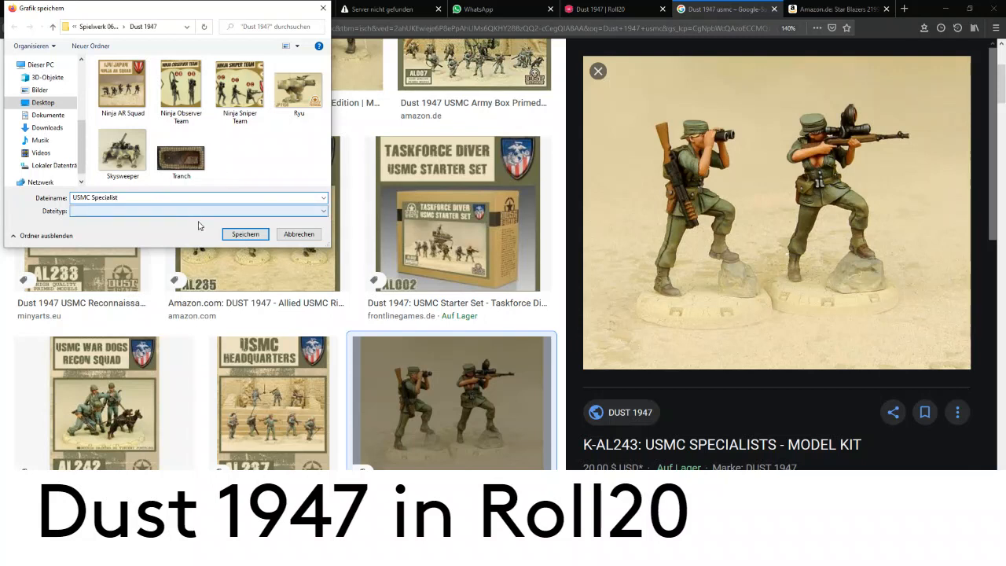
pyautogui.click(244, 234)
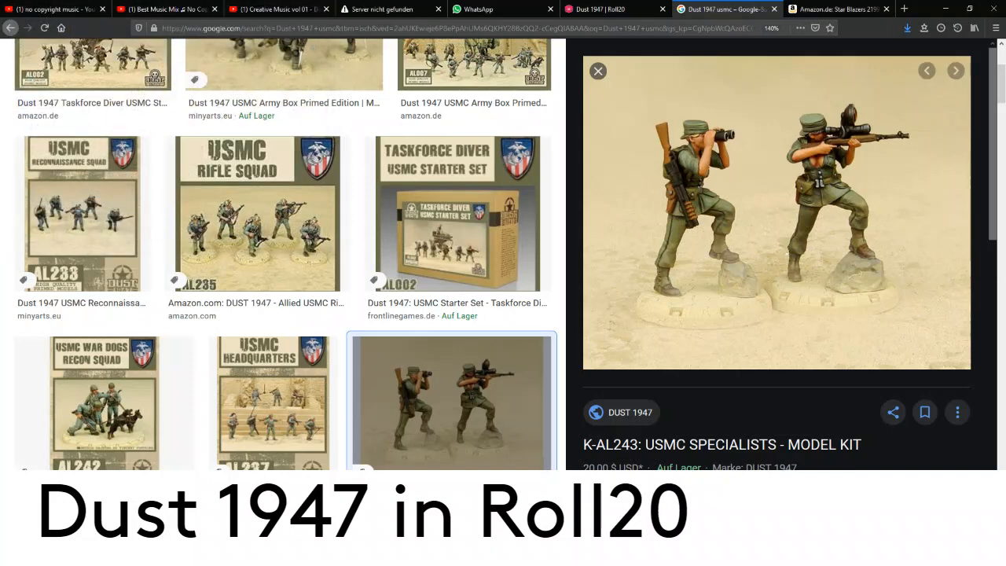
# Switch back to Roll20, add the USMC Specialists picture to the map and shrink it to one grid square in the USMC area
pyautogui.click(602, 8)
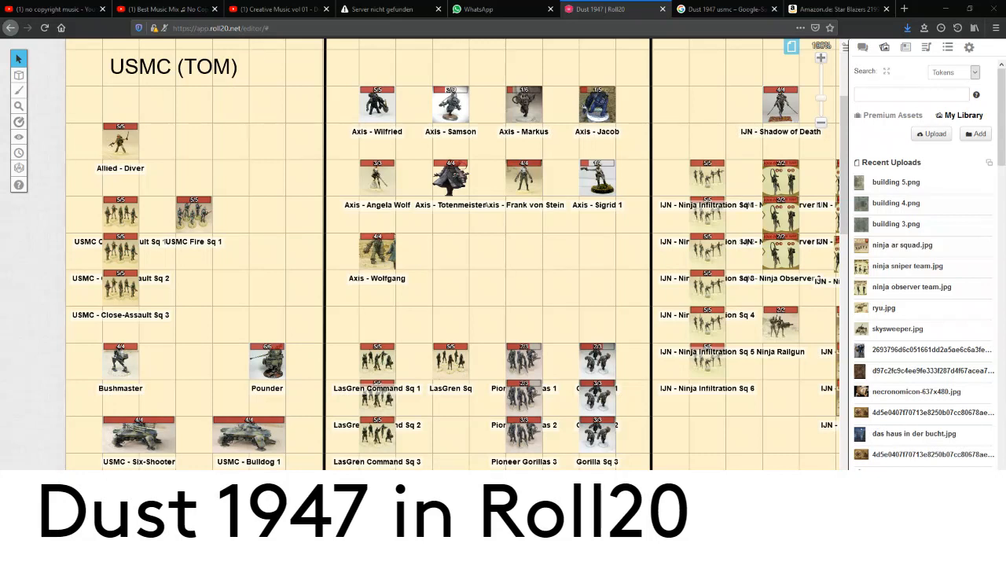
pyautogui.moveTo(398, 456); pyautogui.dragTo(264, 284)
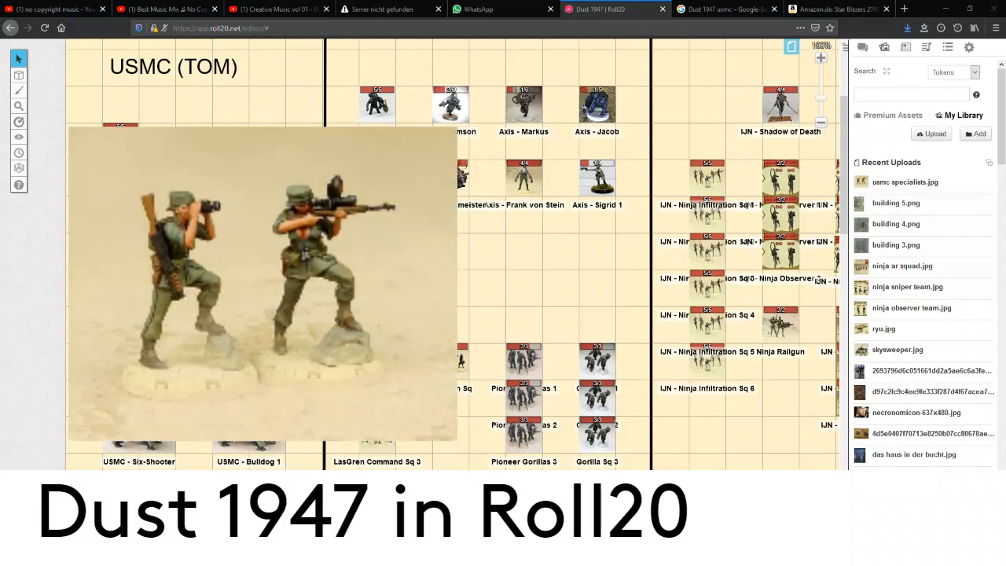
pyautogui.moveTo(235, 265); pyautogui.dragTo(381, 299)
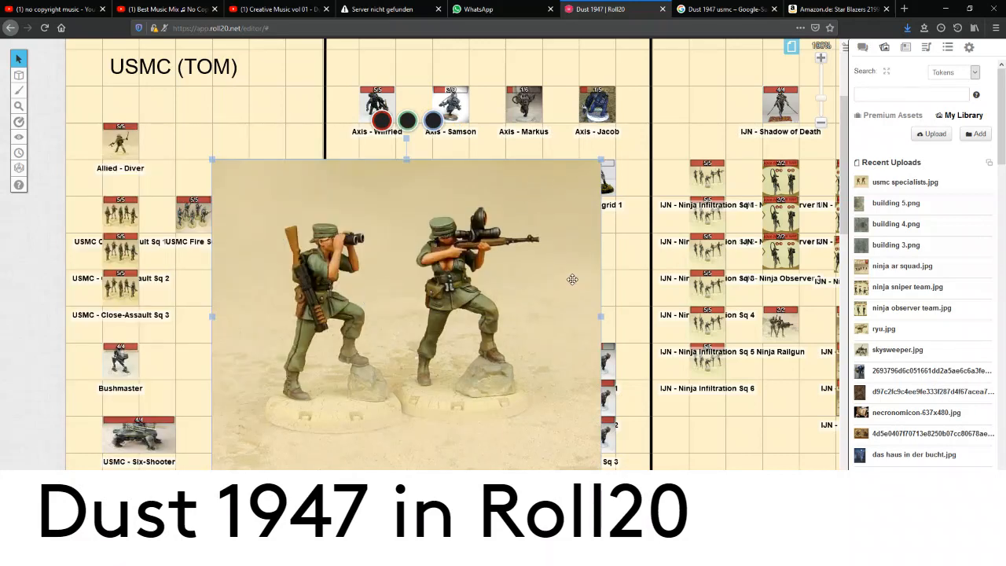
pyautogui.moveTo(600, 470); pyautogui.dragTo(267, 253)
pyautogui.click(306, 297)
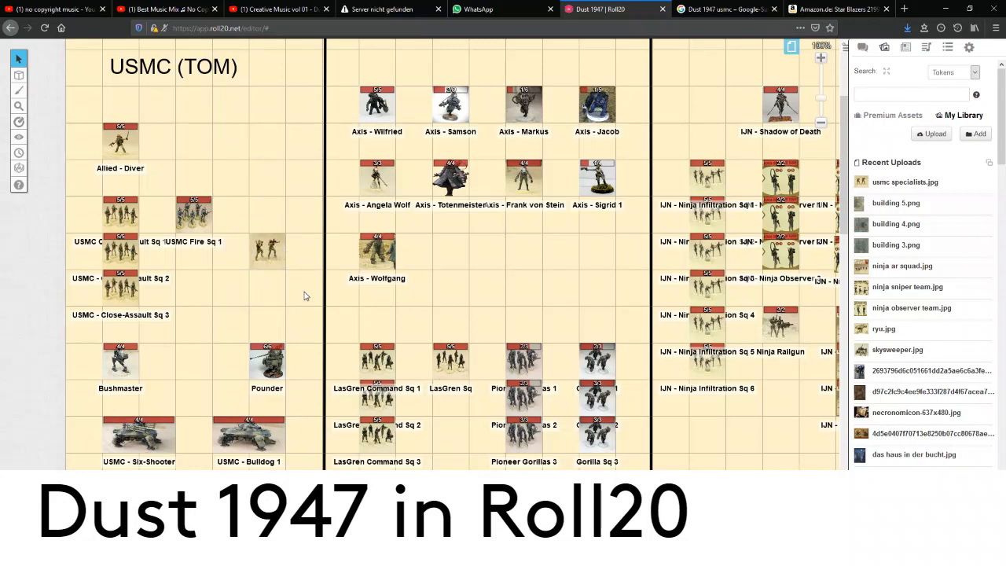
# Create a new journal character named "USMC - Sniper Squad" and save it
pyautogui.click(906, 48)
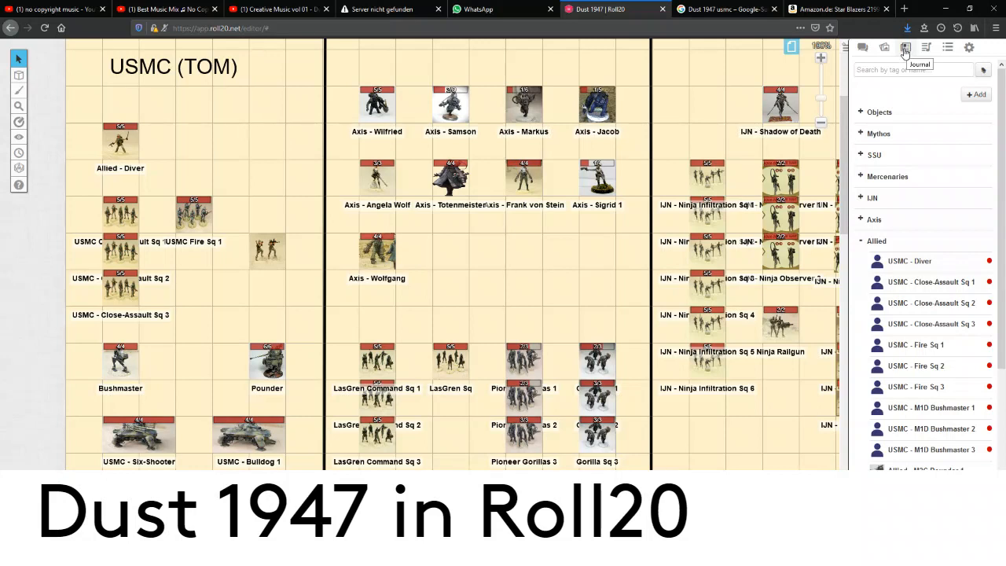
pyautogui.click(975, 95)
pyautogui.click(965, 113)
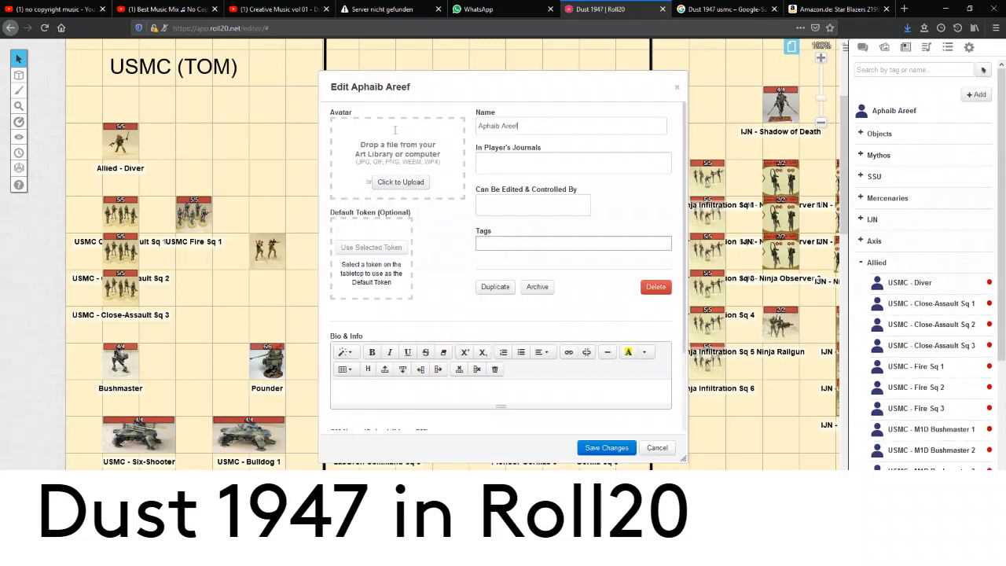
pyautogui.write('USMC - Sniper Squad')
pyautogui.moveTo(571, 86); pyautogui.dragTo(588, 124)
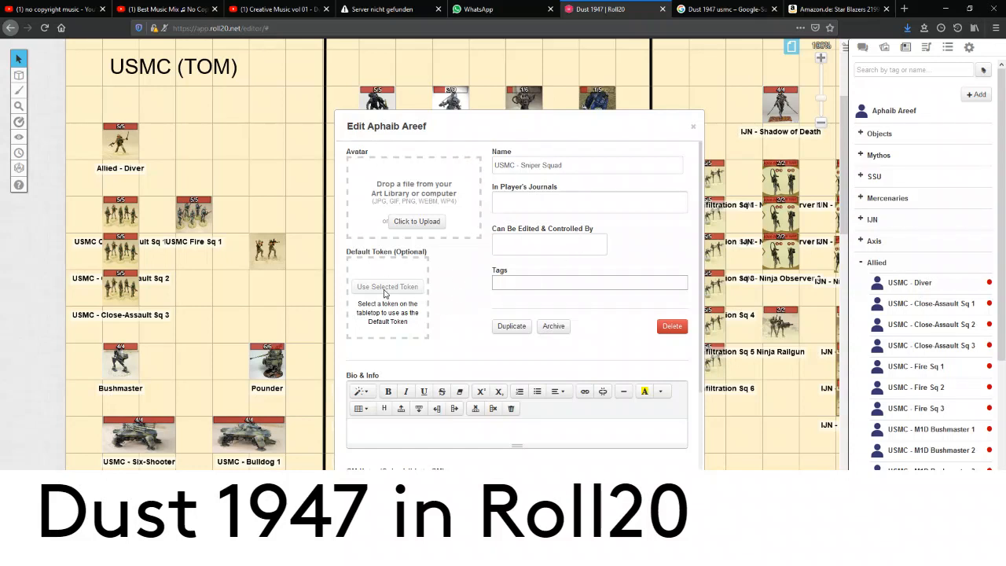
pyautogui.click(665, 520)
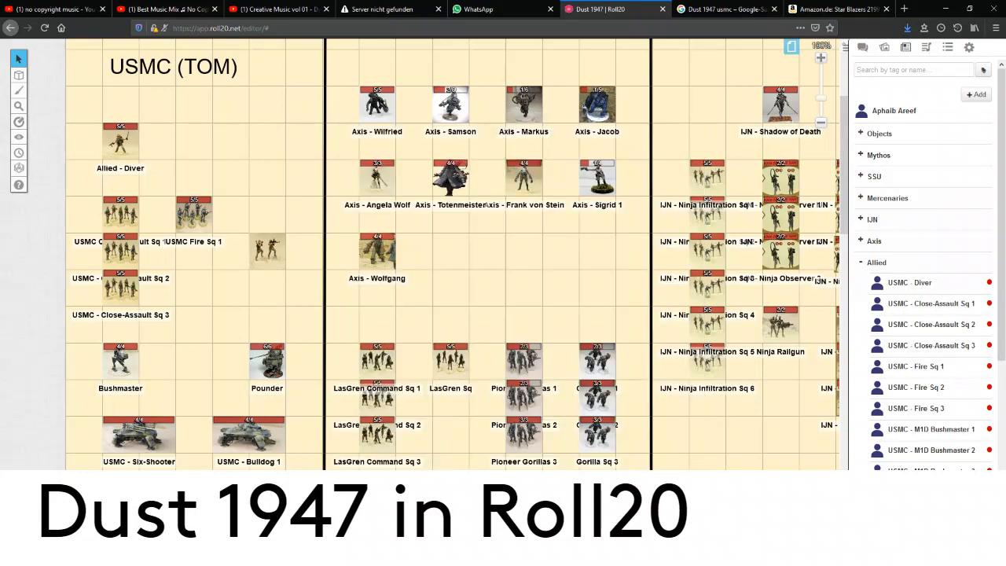
pyautogui.click(731, 76)
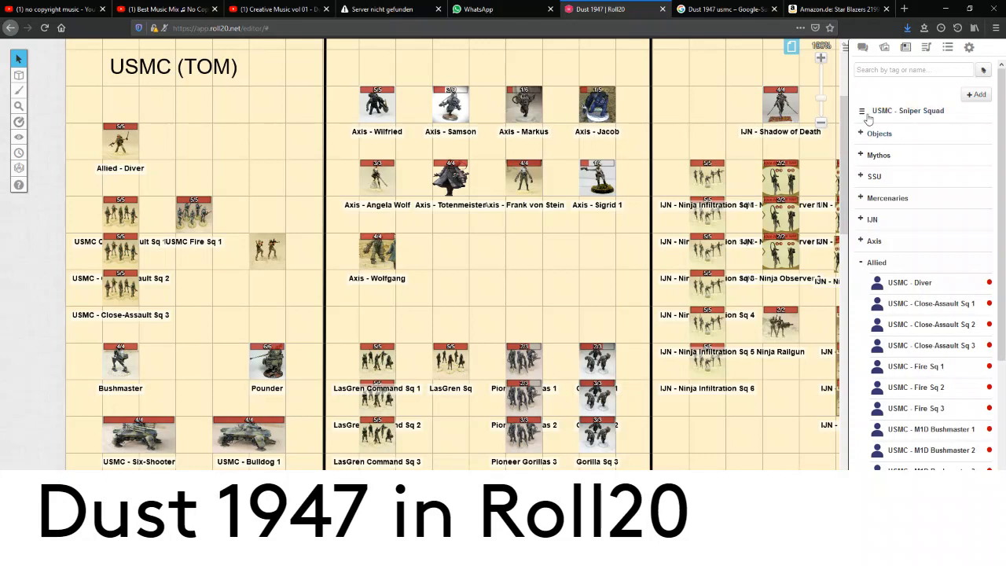
# Set the new sniper token to represent the character USMC - Sniper Squad
pyautogui.doubleClick(271, 253)
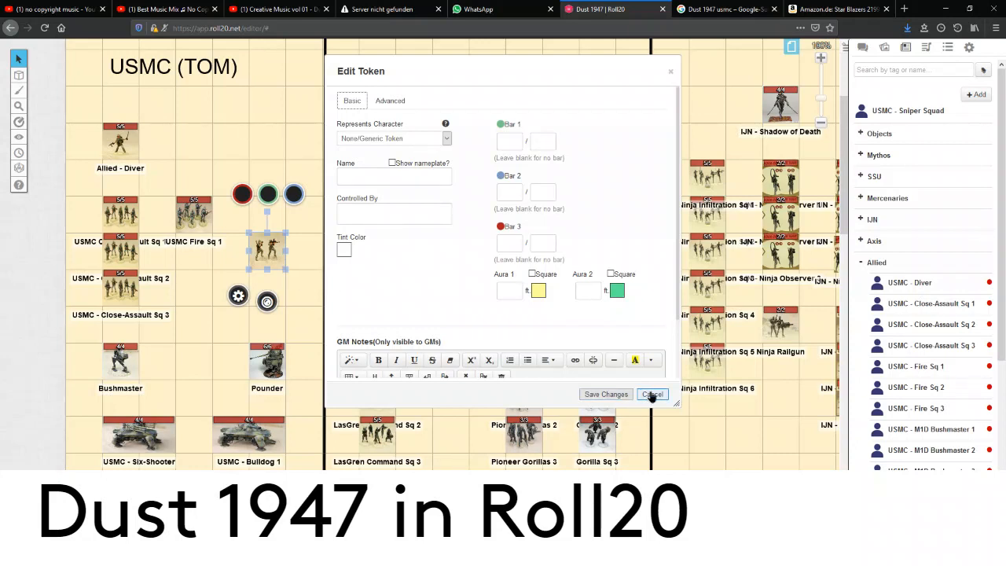
pyautogui.click(650, 394)
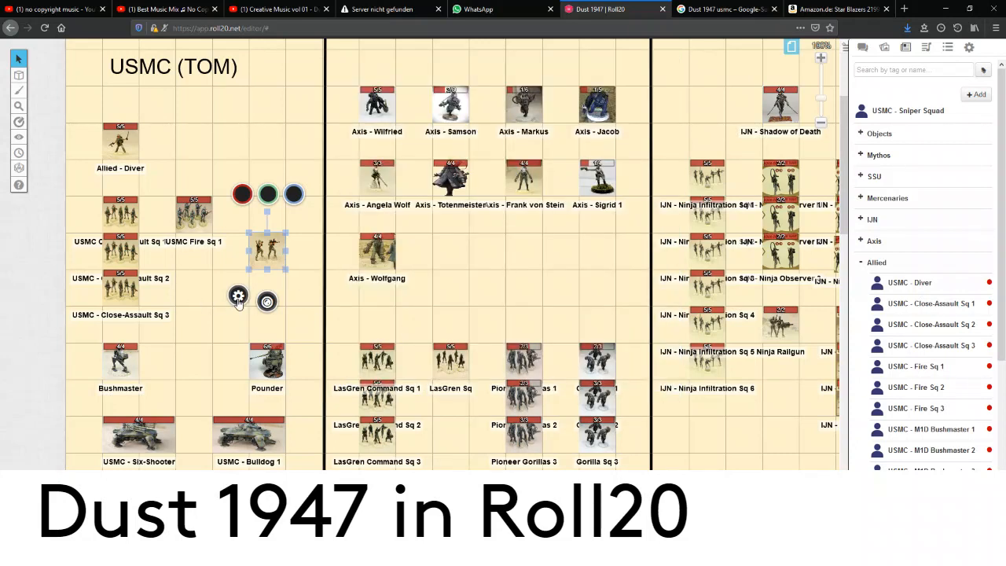
pyautogui.click(237, 299)
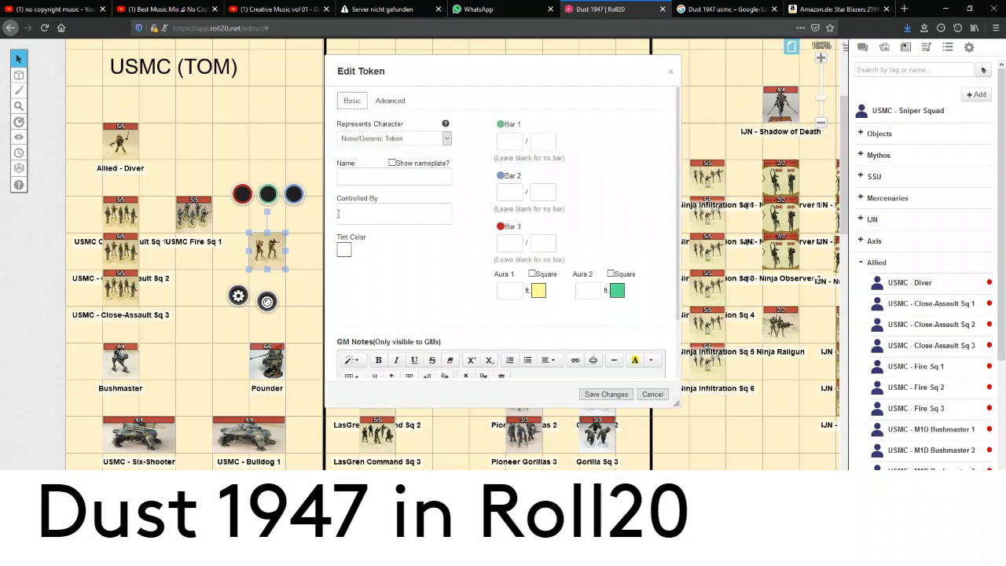
pyautogui.click(389, 137)
pyautogui.moveTo(452, 173); pyautogui.dragTo(438, 361)
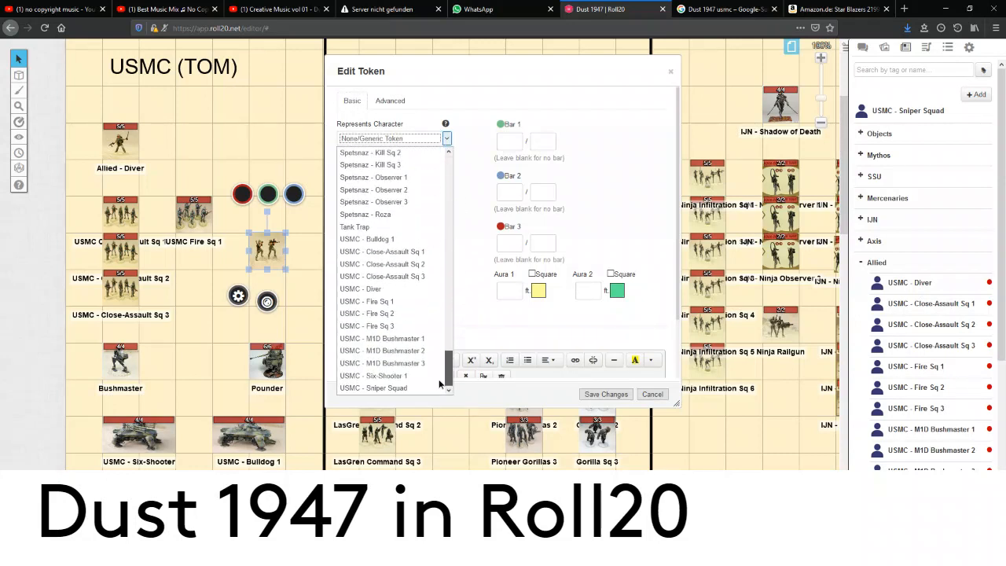
pyautogui.click(388, 388)
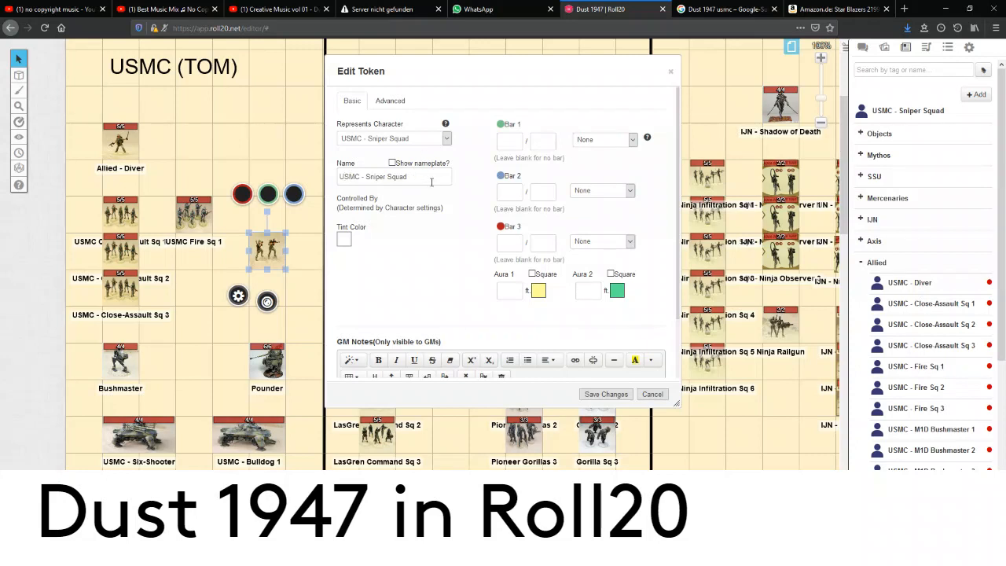
# Set the sniper token's Bar 1 current value to 2.5 and save the token settings
pyautogui.click(446, 142)
pyautogui.click(509, 143)
pyautogui.click(618, 142)
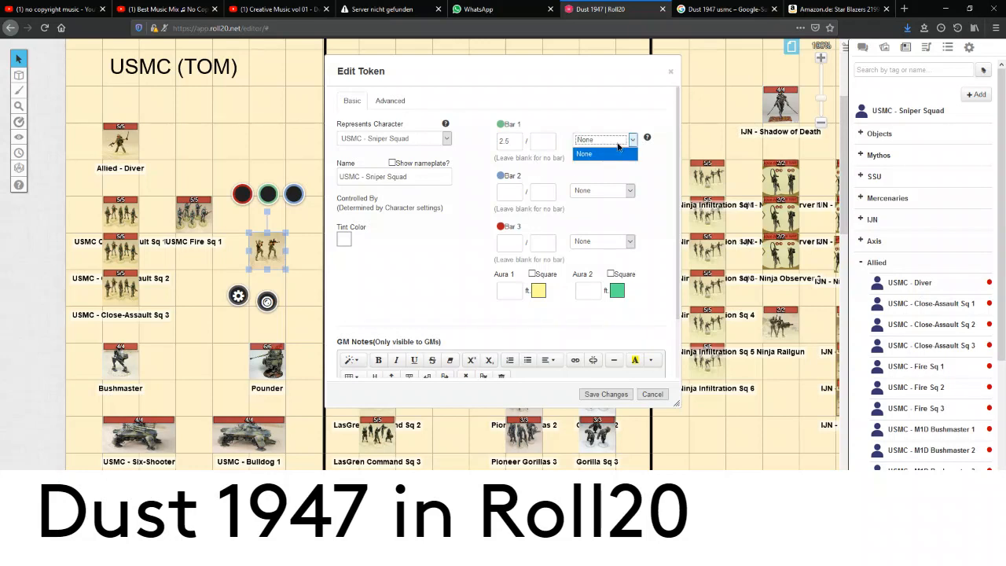
pyautogui.click(618, 144)
pyautogui.moveTo(517, 142); pyautogui.dragTo(471, 143)
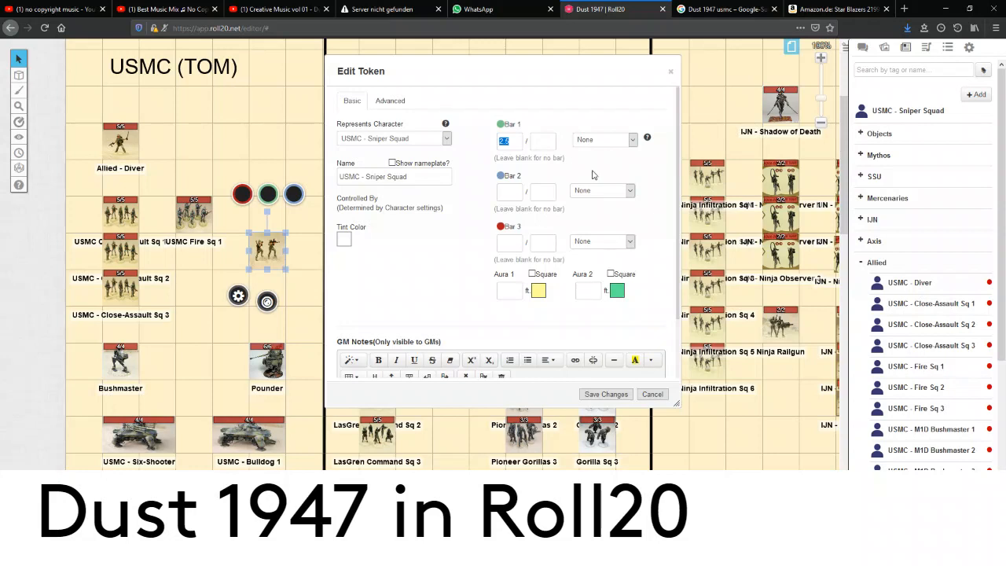
pyautogui.click(546, 143)
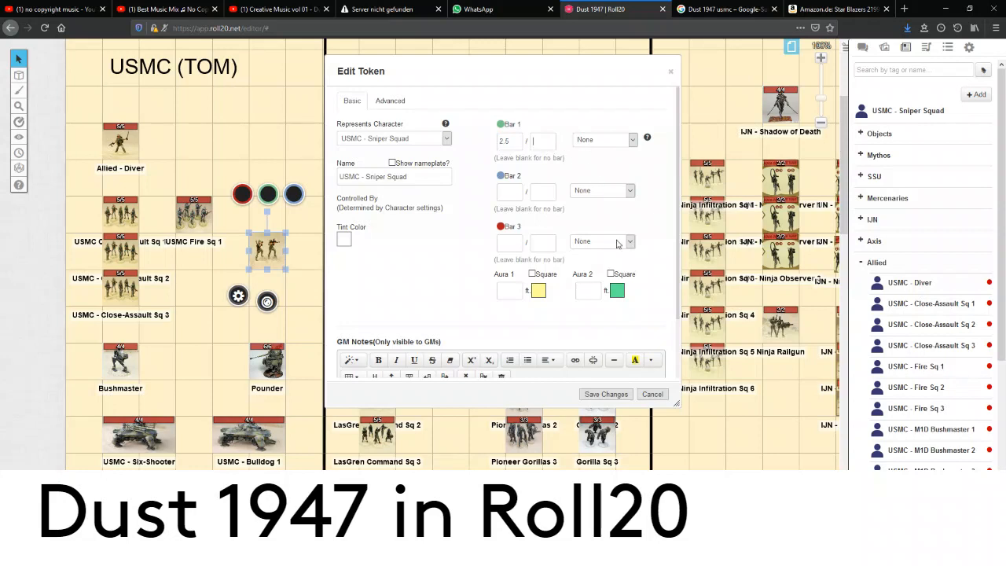
pyautogui.click(613, 396)
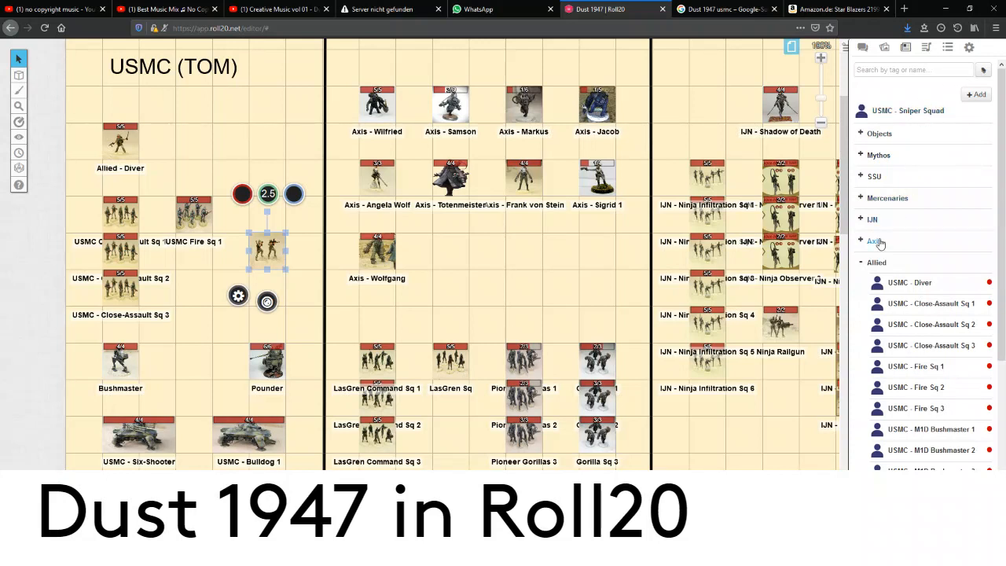
# Check which attributes the USMC - Close-Assault Sq 1 character uses and close its sheet
pyautogui.click(922, 312)
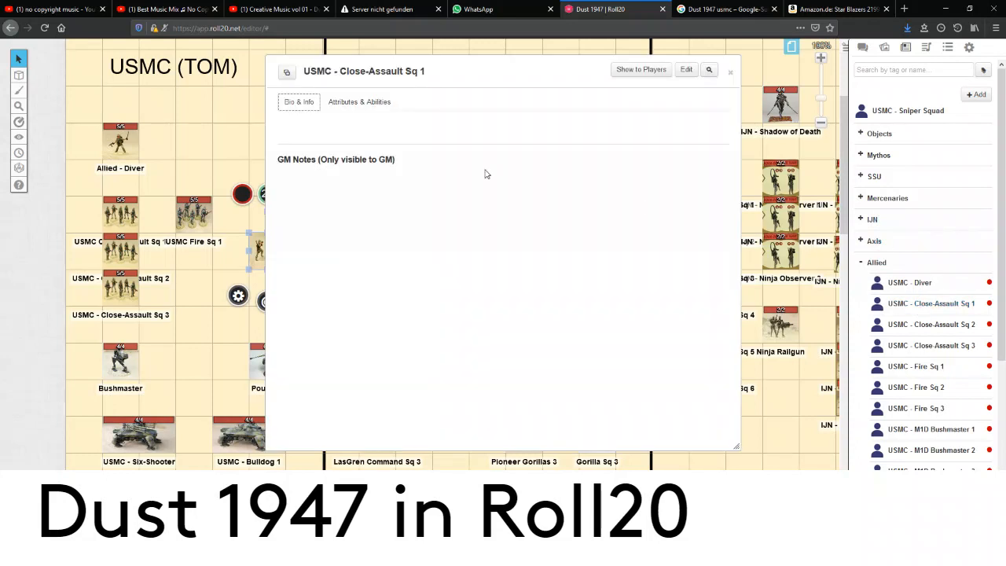
pyautogui.click(378, 102)
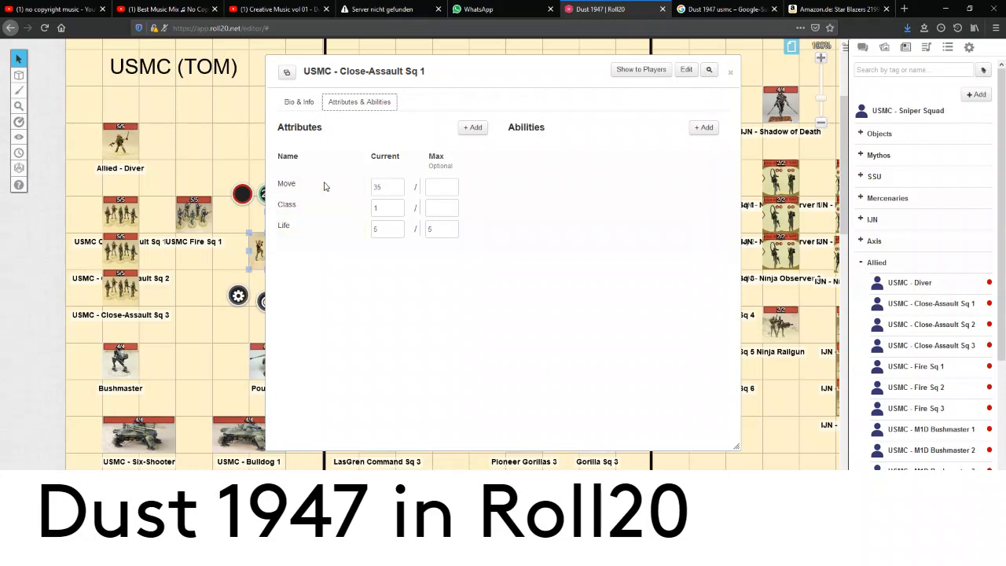
pyautogui.moveTo(388, 189); pyautogui.dragTo(376, 224)
pyautogui.click(378, 225)
pyautogui.click(730, 72)
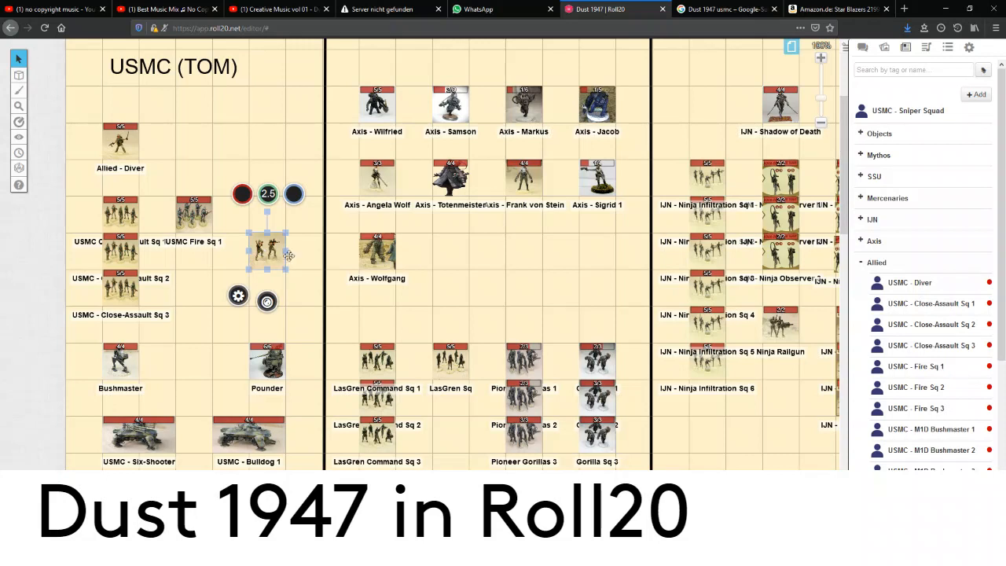
# Add a Move attribute with a current value of 2.5 to the USMC - Sniper Squad character
pyautogui.click(902, 115)
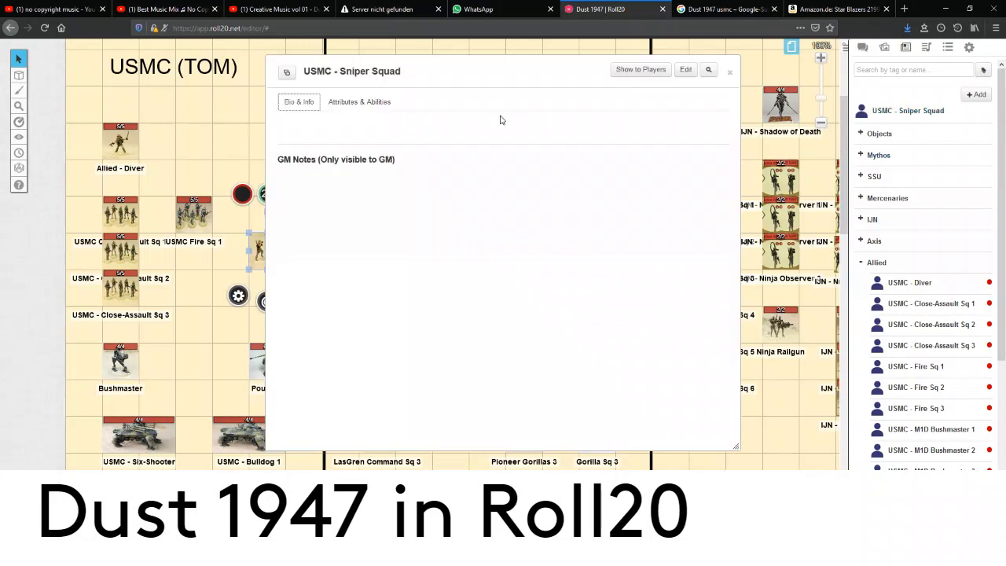
pyautogui.click(371, 102)
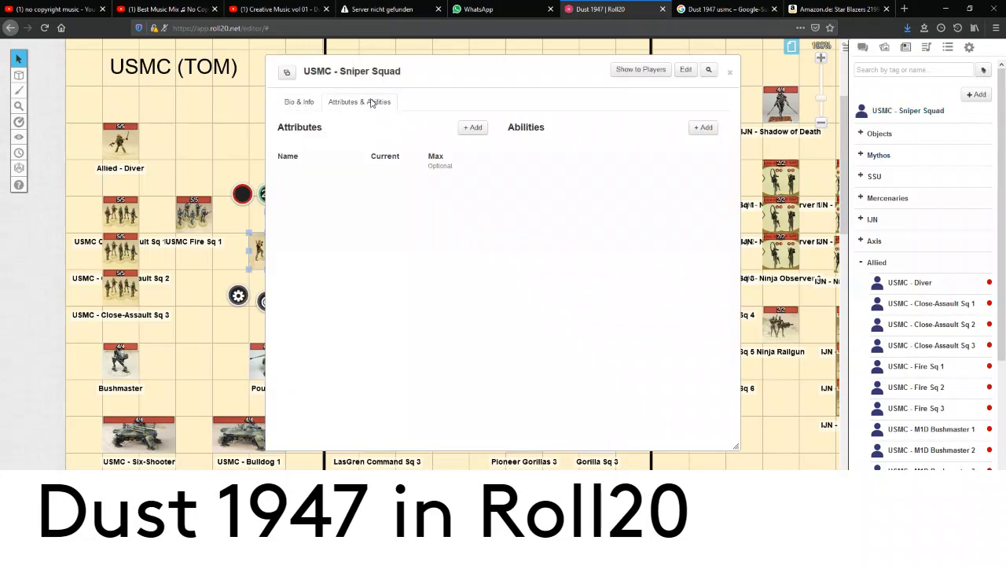
pyautogui.click(474, 128)
pyautogui.moveTo(318, 187); pyautogui.dragTo(222, 194)
pyautogui.write('Move')
pyautogui.click(397, 189)
# Add a Class attribute with current value 1 and a Health attribute with current value 2 to USMC - Sniper Squad
pyautogui.click(472, 127)
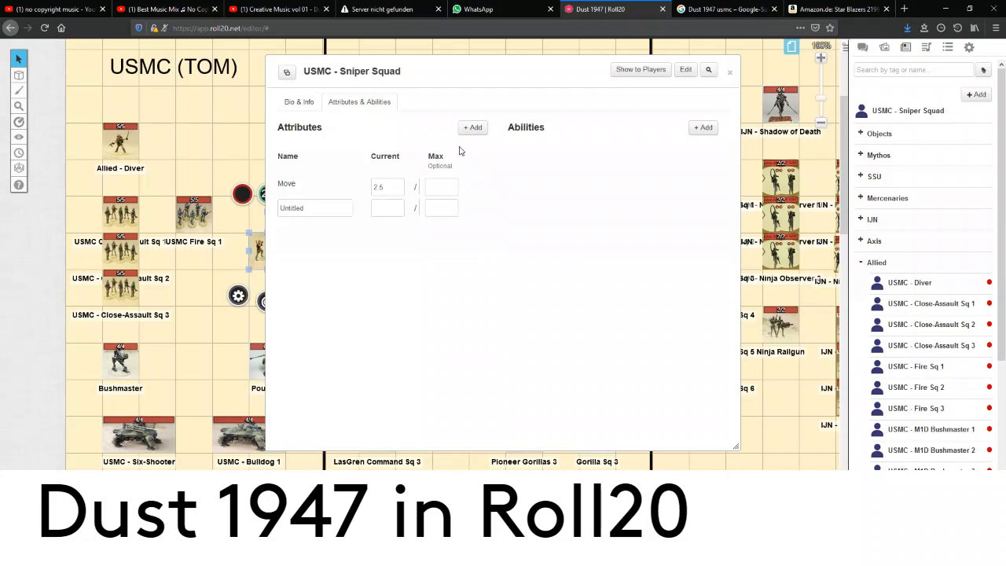
pyautogui.write('Class')
pyautogui.press('Tab')
pyautogui.write('1')
pyautogui.click(473, 127)
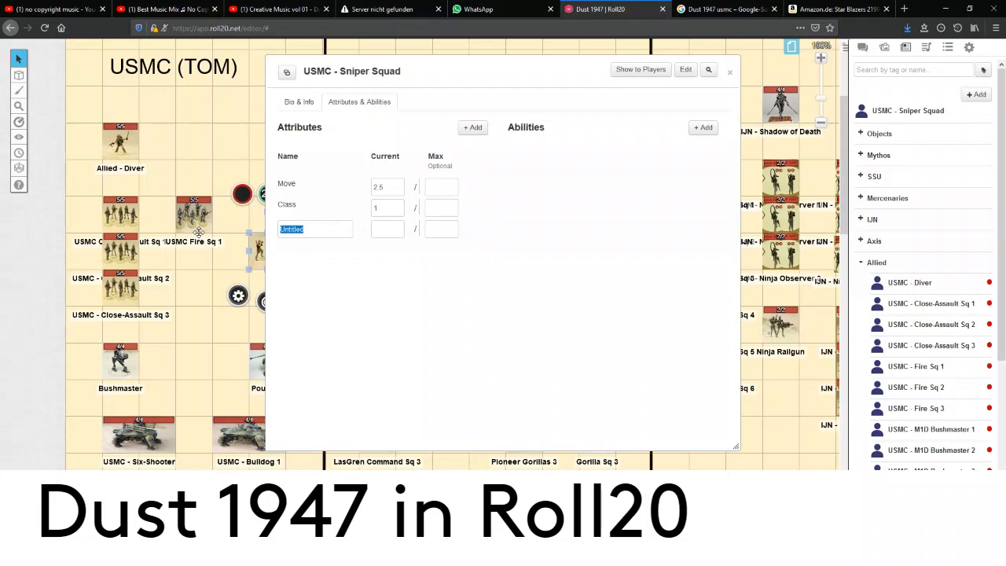
pyautogui.write('Health')
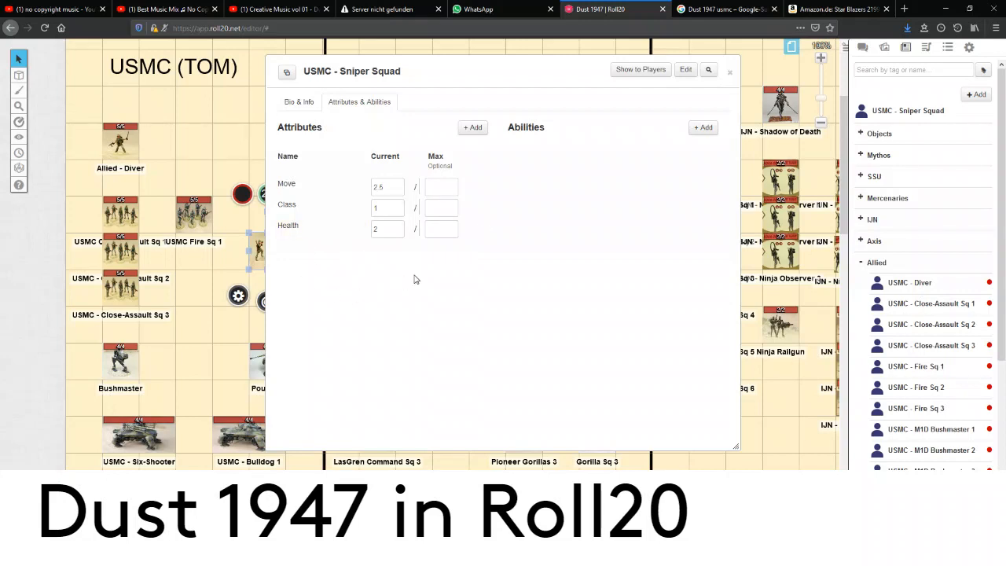
# Set the maximum Health of the USMC - Sniper Squad character to 2 and close its sheet
pyautogui.click(354, 226)
pyautogui.write('2')
pyautogui.click(730, 75)
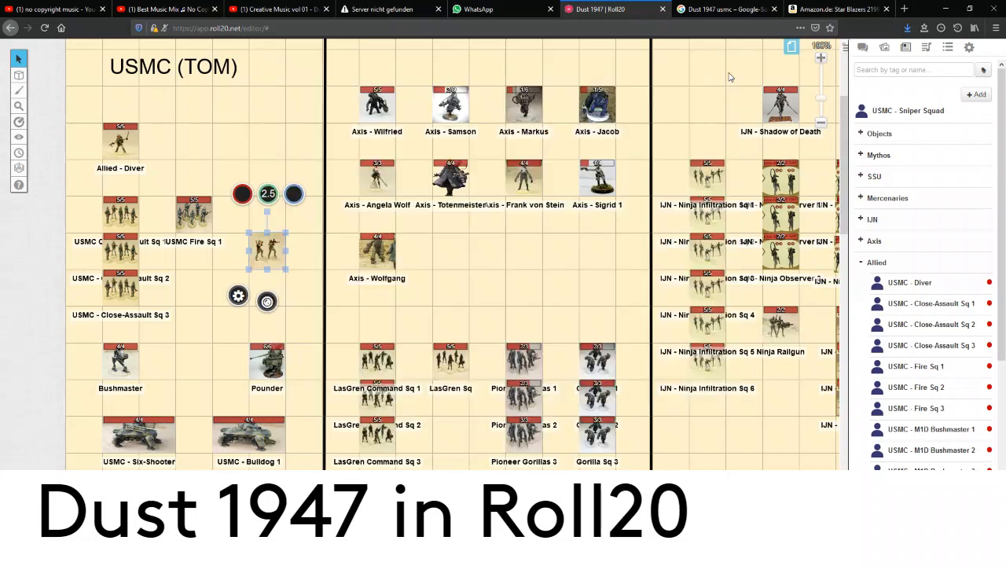
# Link the sniper token's Bar 1 to Move, Bar 2 to Class and Bar 3 to Health, and save the token settings
pyautogui.doubleClick(262, 250)
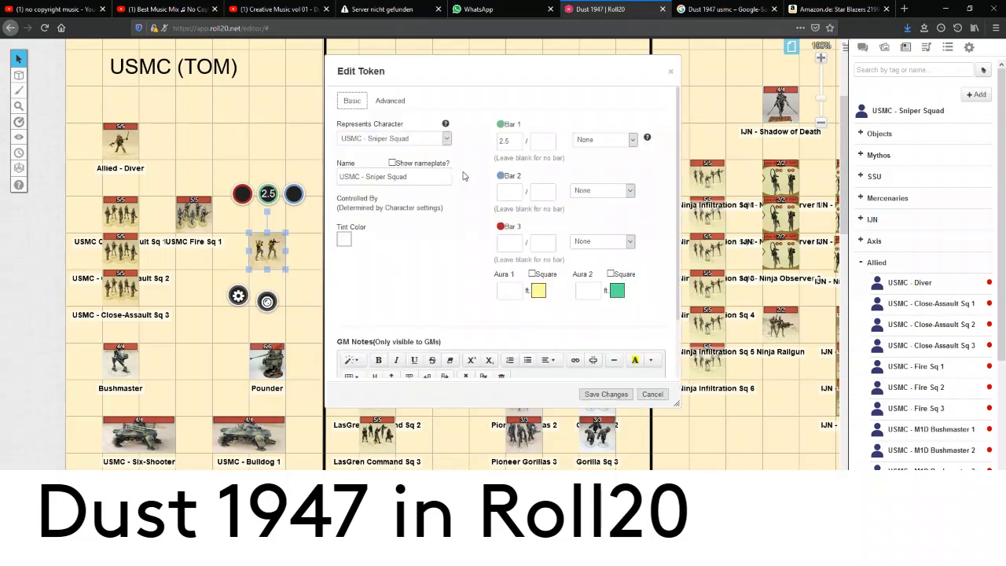
pyautogui.click(599, 139)
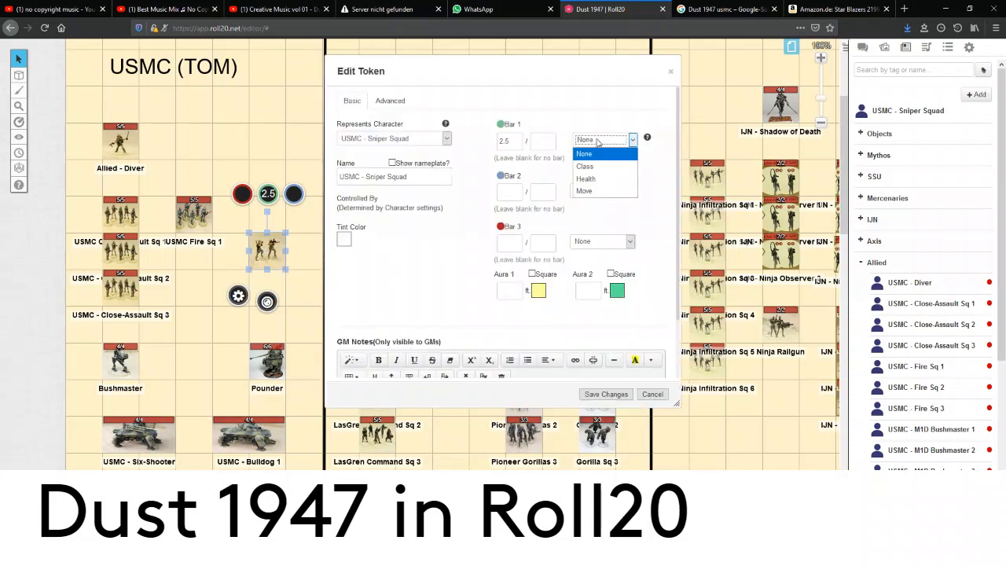
pyautogui.click(596, 189)
pyautogui.click(603, 193)
pyautogui.click(591, 218)
pyautogui.click(608, 243)
pyautogui.click(598, 280)
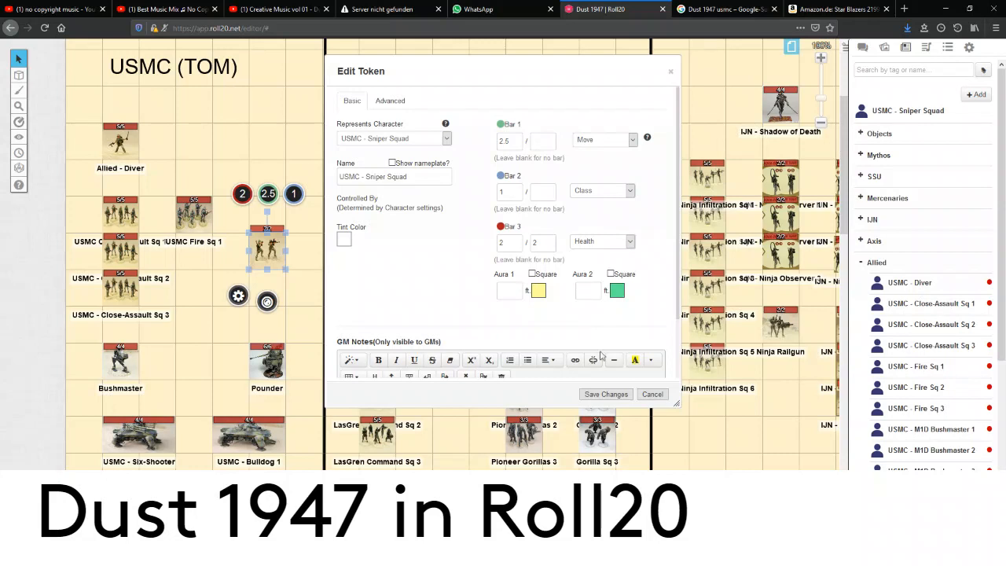
pyautogui.click(614, 394)
pyautogui.click(303, 274)
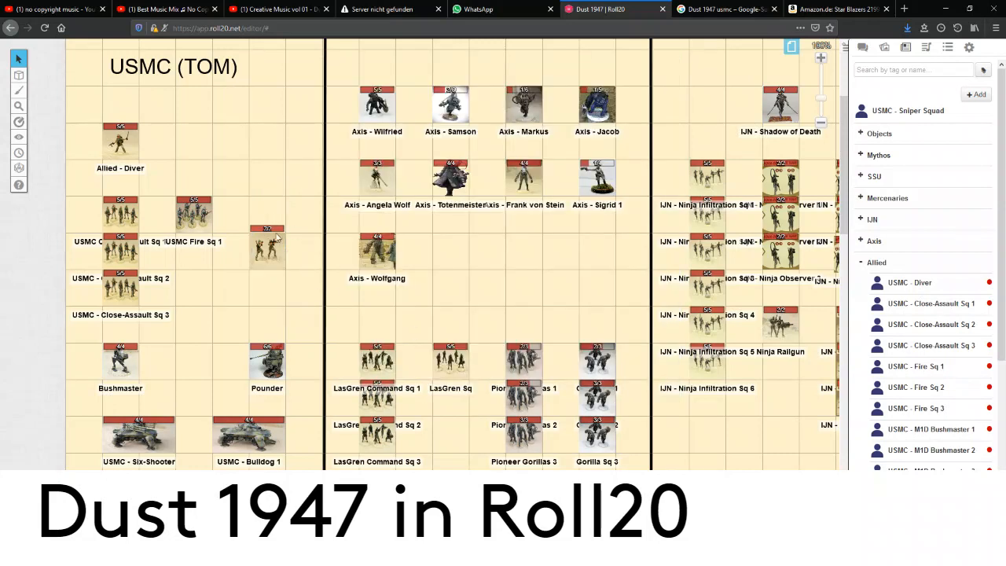
# Let all players see the sniper token's name and Bar 3, with the Bar 3 text overlay Visible to Everyone
pyautogui.click(264, 245)
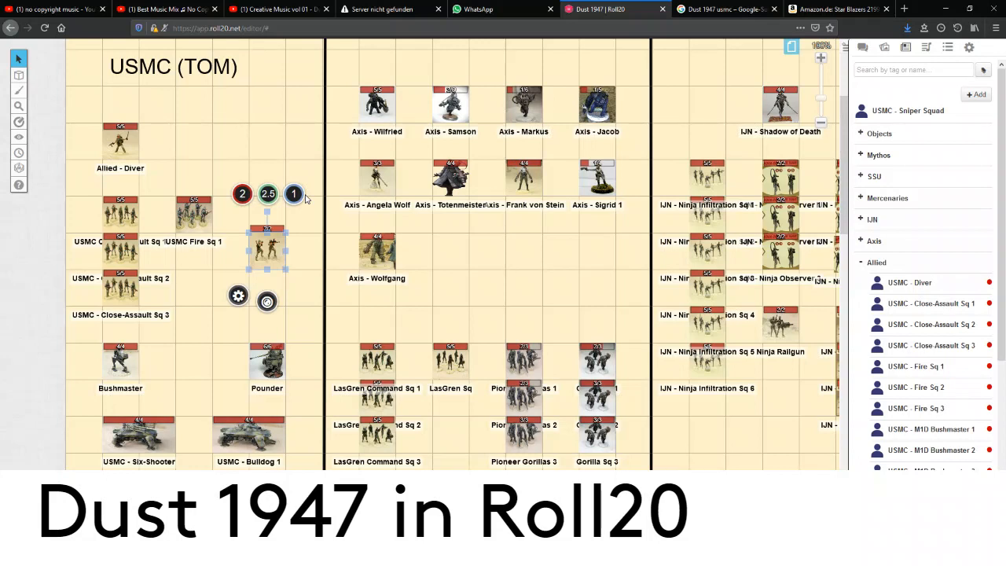
pyautogui.doubleClick(269, 250)
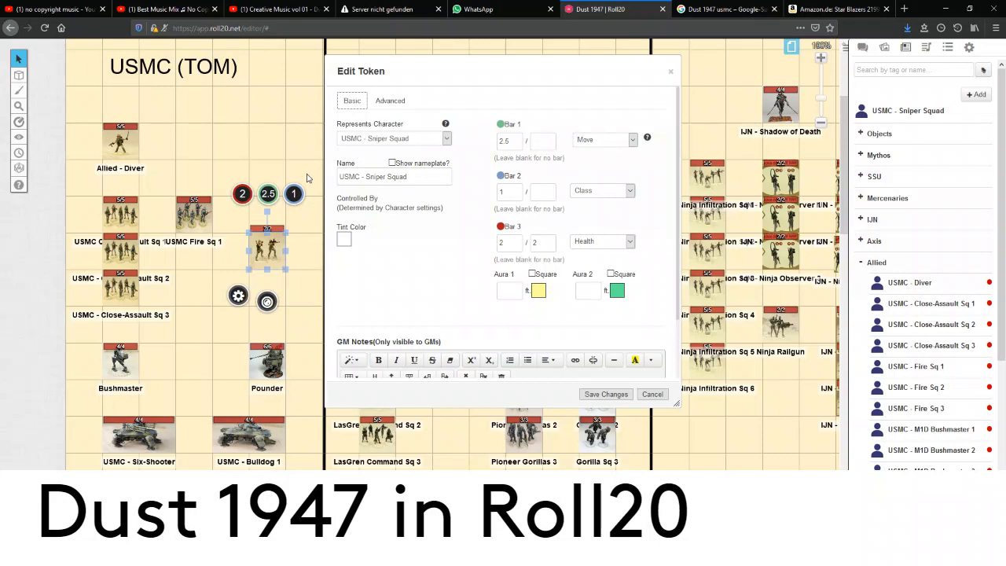
pyautogui.click(389, 102)
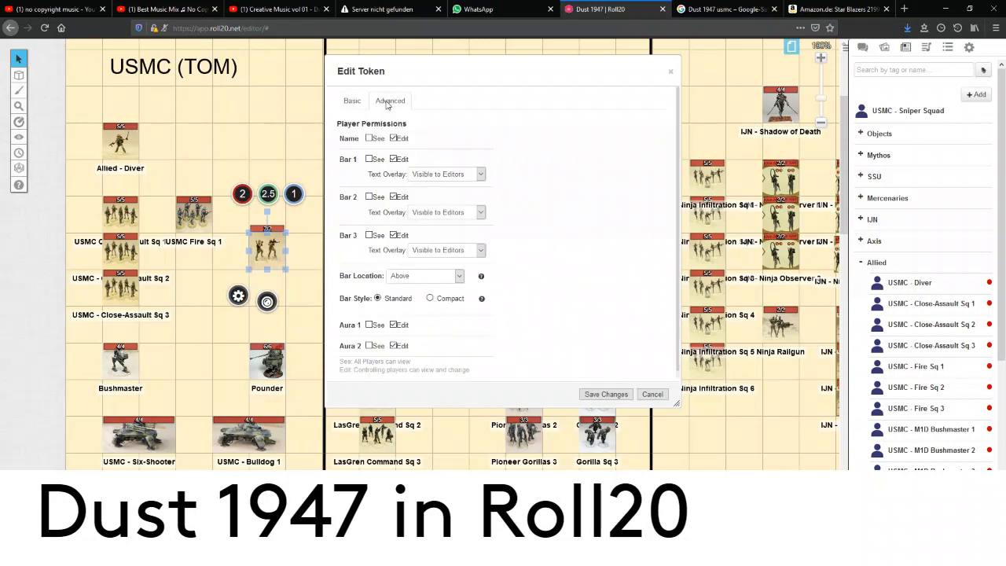
pyautogui.click(369, 140)
pyautogui.click(466, 253)
pyautogui.click(439, 291)
pyautogui.click(368, 235)
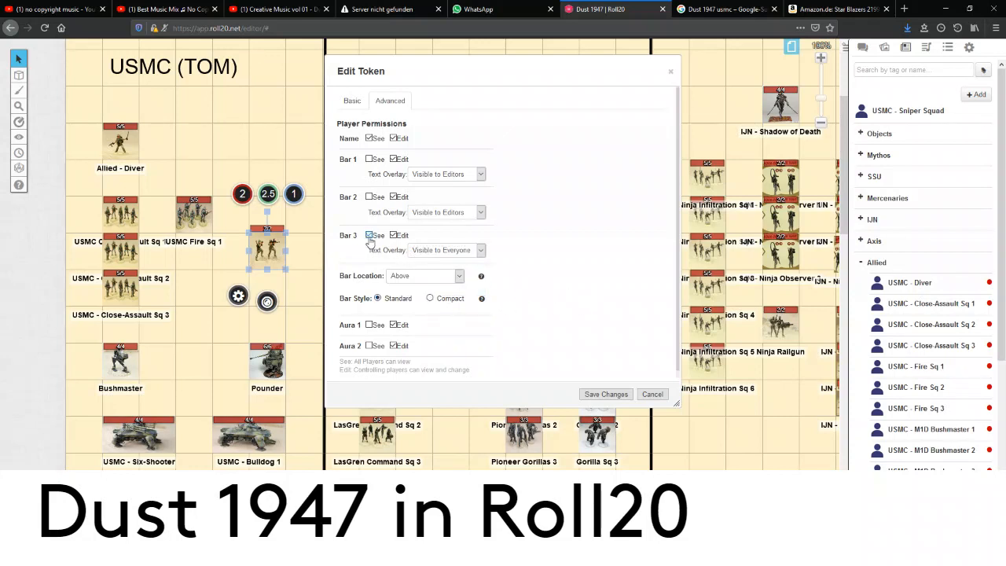
# Set the sniper token's bar location to Top Overlapping and save the token settings
pyautogui.click(355, 280)
pyautogui.click(455, 278)
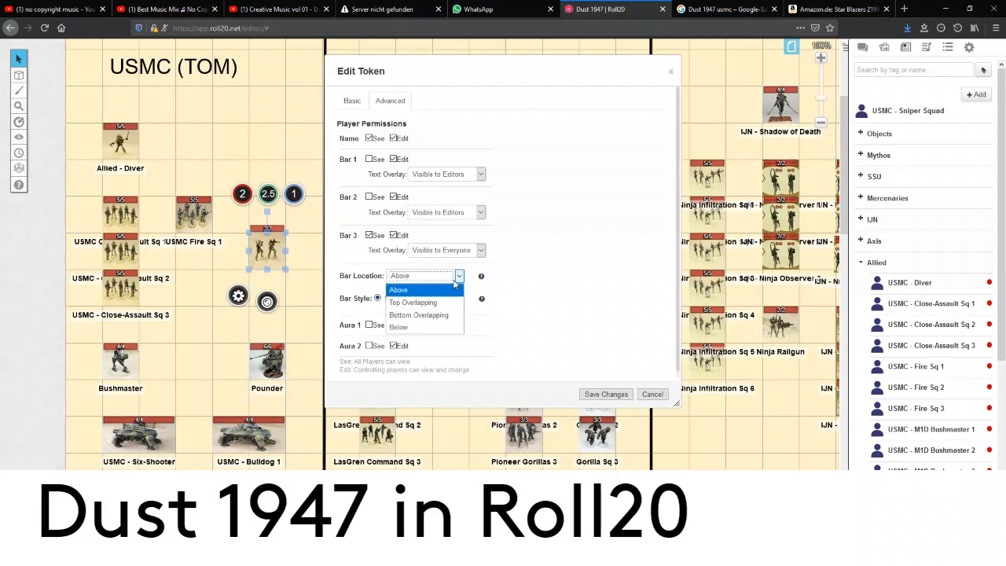
pyautogui.click(417, 306)
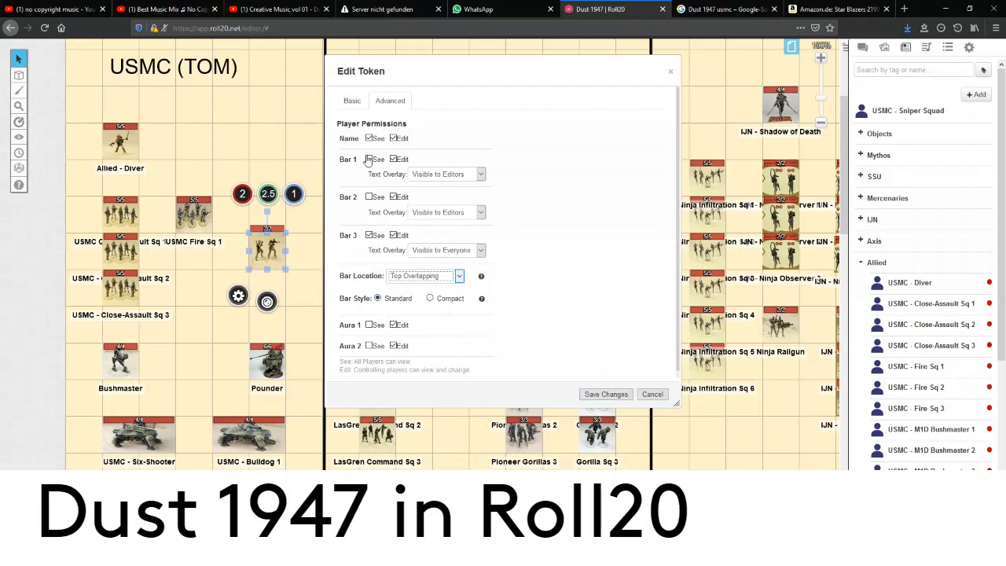
pyautogui.click(606, 393)
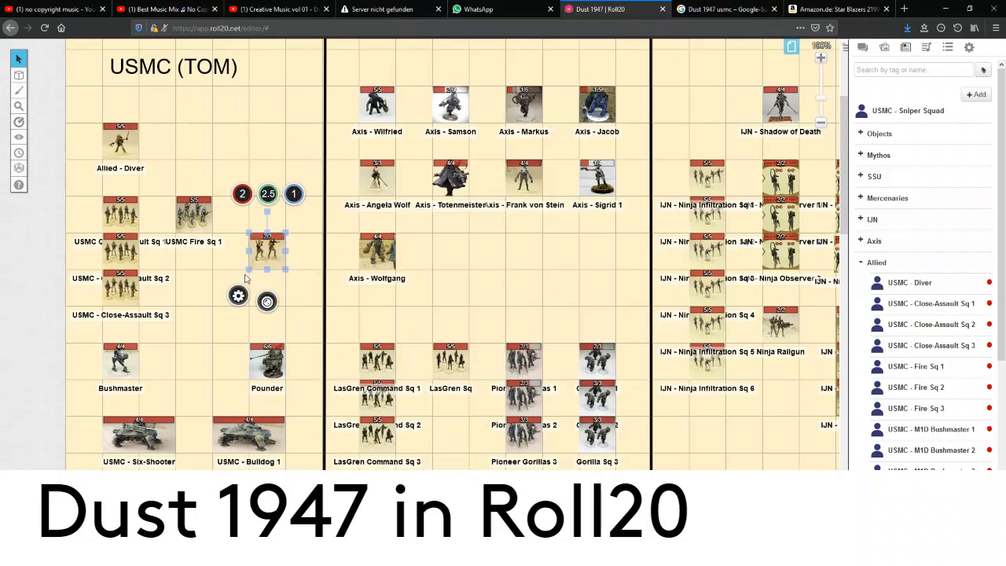
# Turn on the nameplate for the sniper token and save the token settings
pyautogui.doubleClick(272, 249)
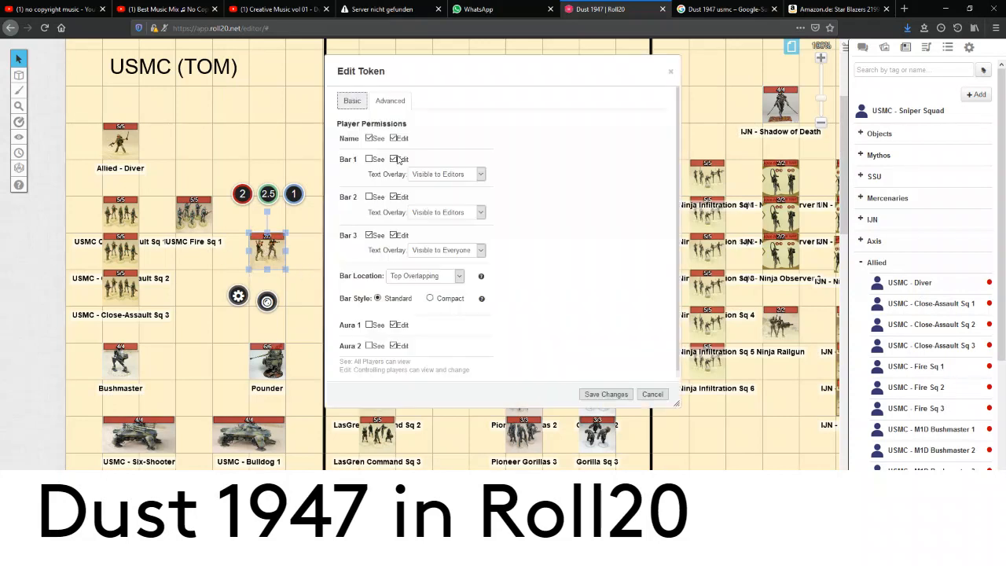
pyautogui.click(352, 101)
pyautogui.click(392, 164)
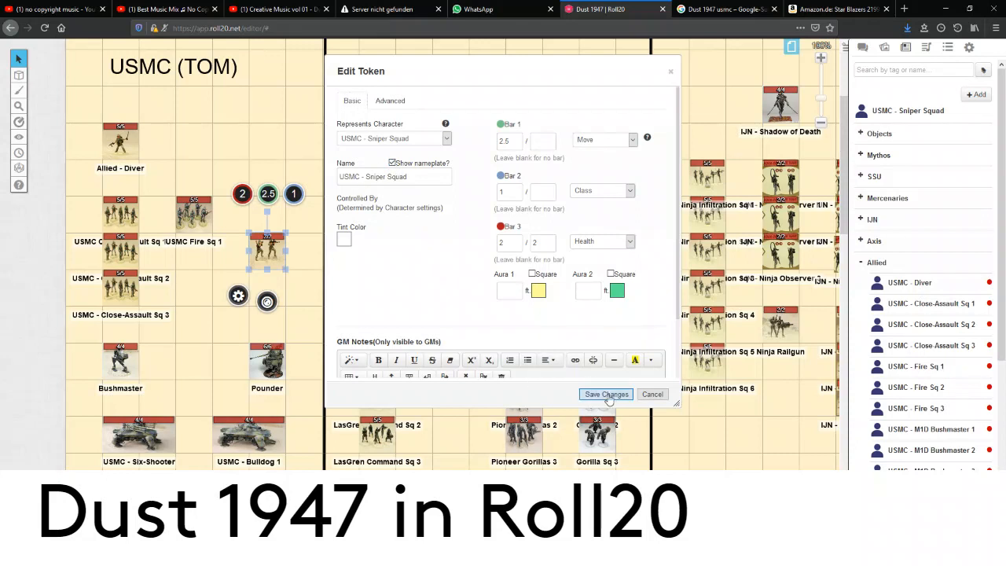
pyautogui.click(606, 395)
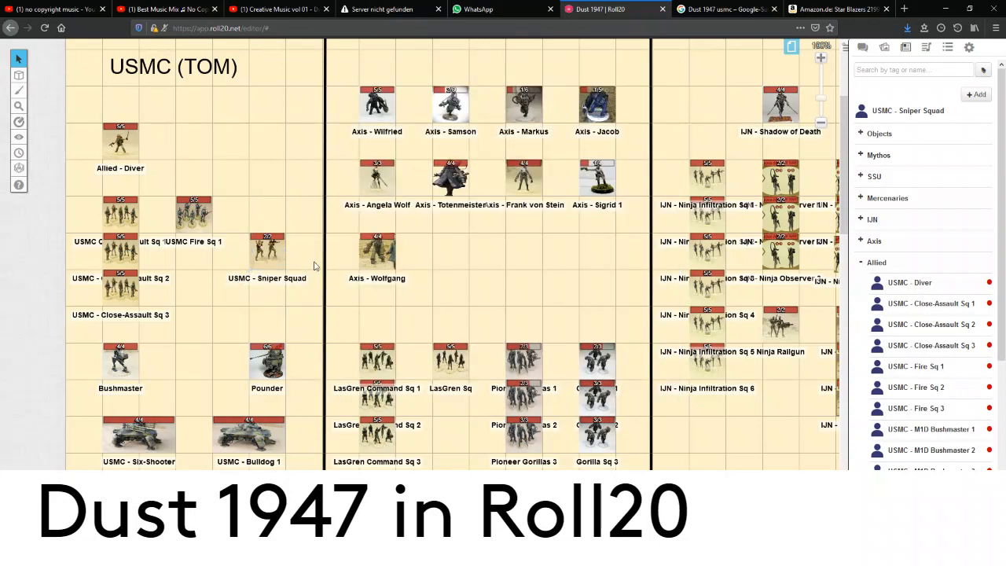
# Move the sniper token one square up, level with USMC Fire Sq 1, and check its bar bubbles
pyautogui.moveTo(271, 257); pyautogui.dragTo(289, 233)
pyautogui.click(312, 300)
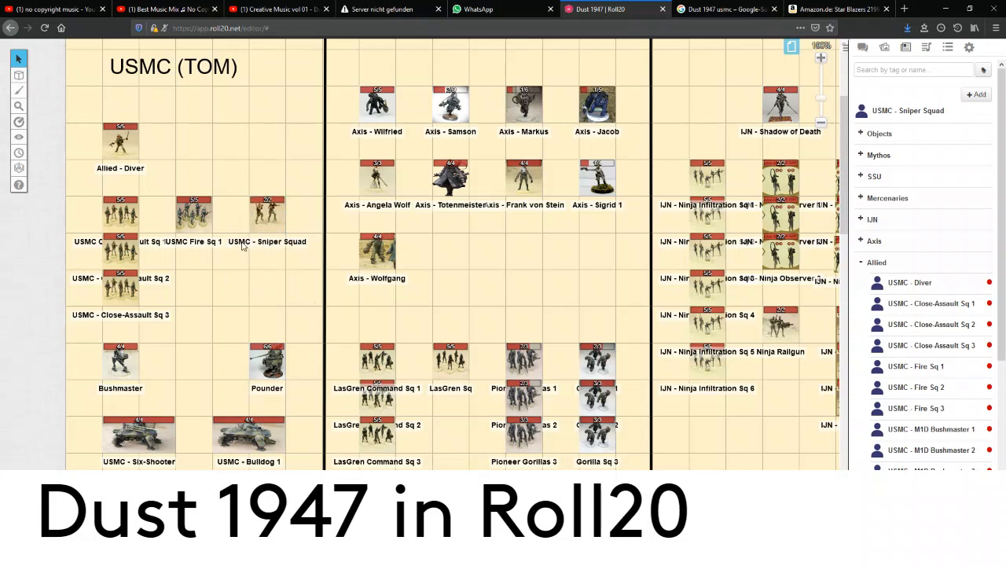
pyautogui.click(283, 208)
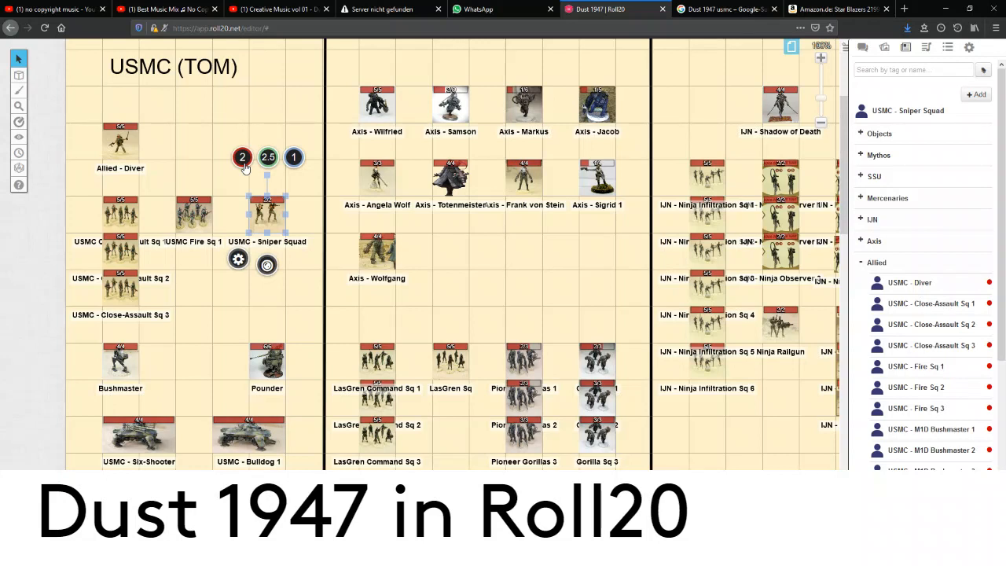
pyautogui.click(314, 221)
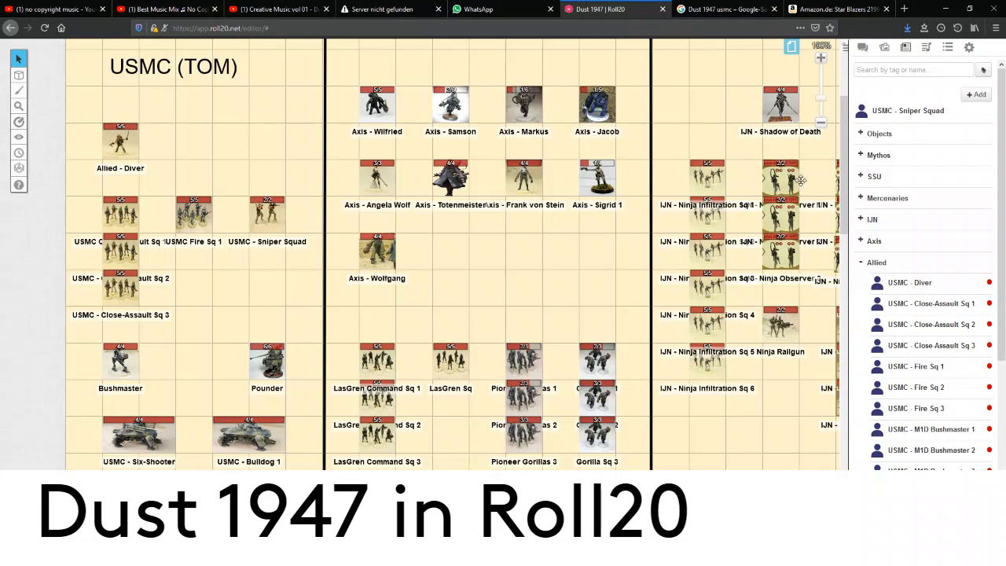
# Try placing the USMC - Sniper Squad journal character on the map below the sniper token, and delete the placed object
pyautogui.moveTo(912, 111); pyautogui.dragTo(265, 291)
pyautogui.click(267, 289)
pyautogui.press('Delete')
# Assign the sniper token on the map as the default token of USMC - Sniper Squad and save the character
pyautogui.click(266, 214)
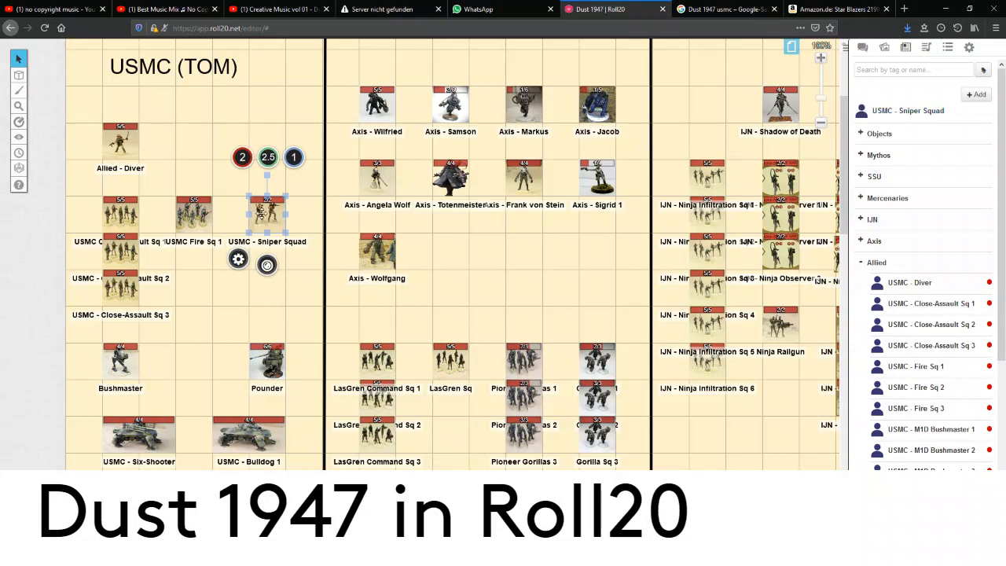
pyautogui.click(896, 111)
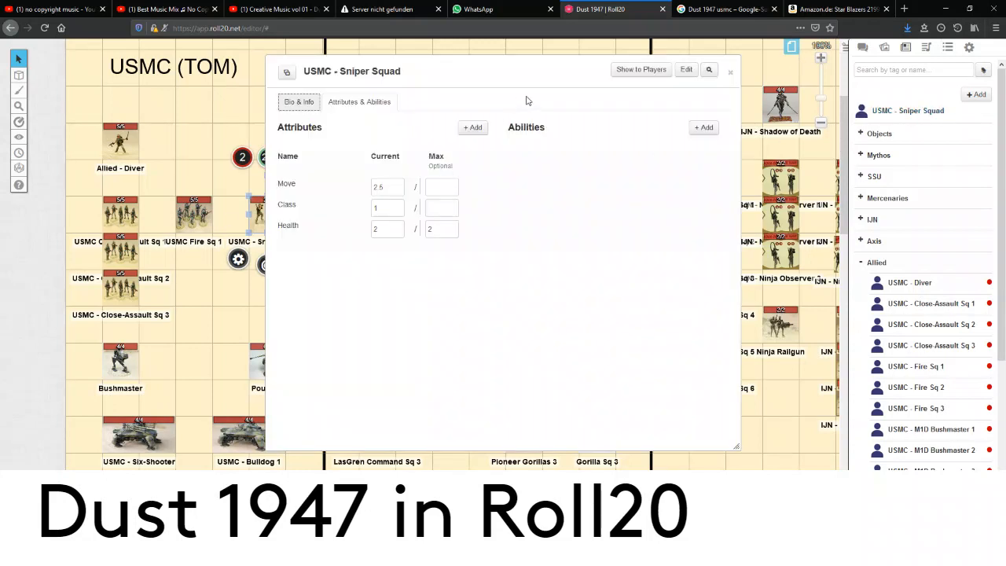
pyautogui.click(689, 71)
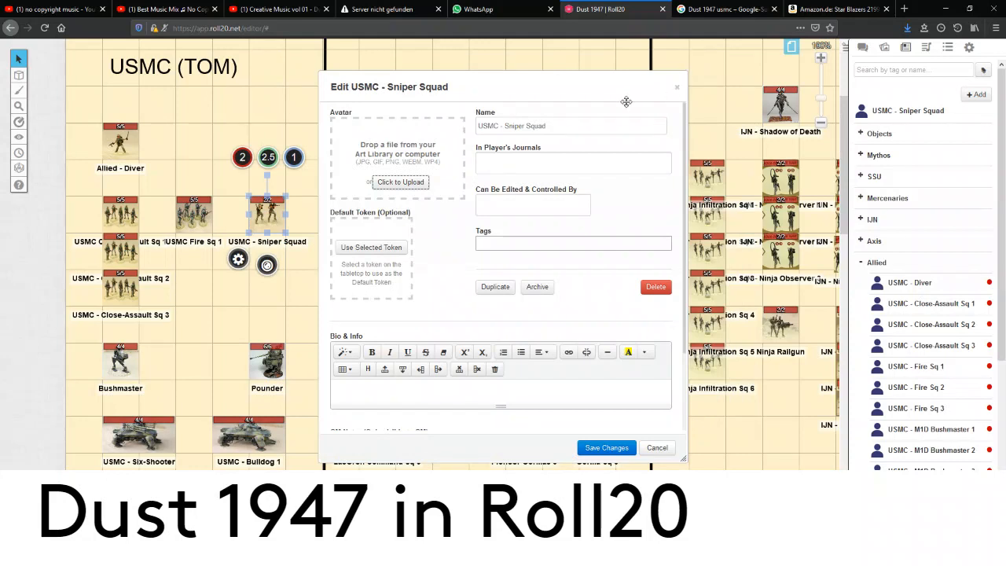
pyautogui.moveTo(595, 84); pyautogui.dragTo(707, 80)
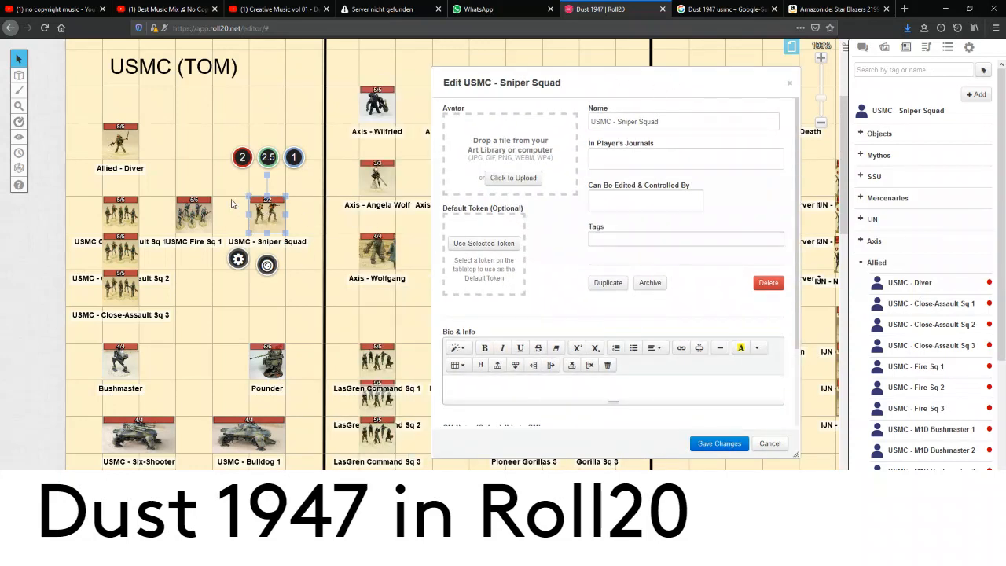
pyautogui.click(478, 244)
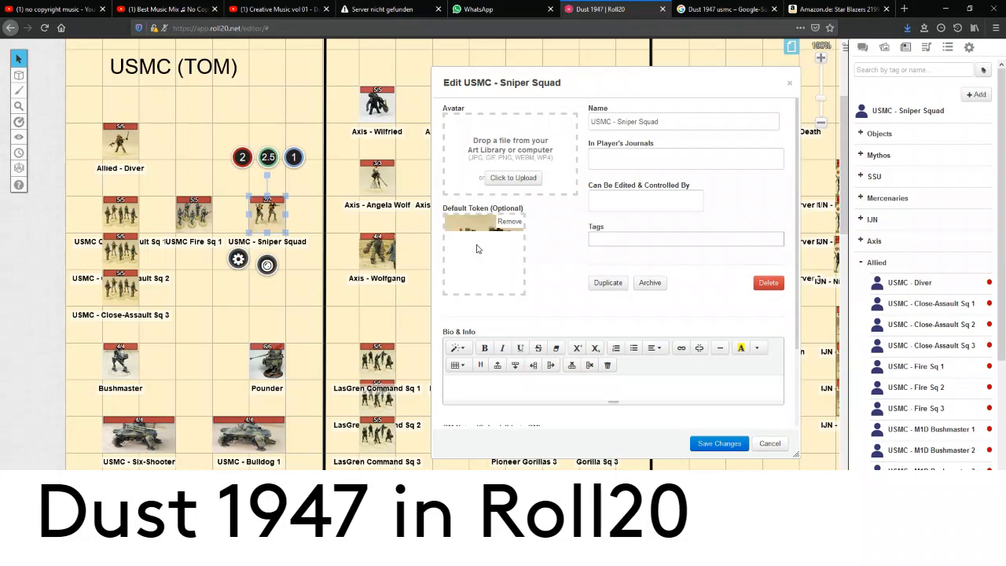
pyautogui.click(719, 444)
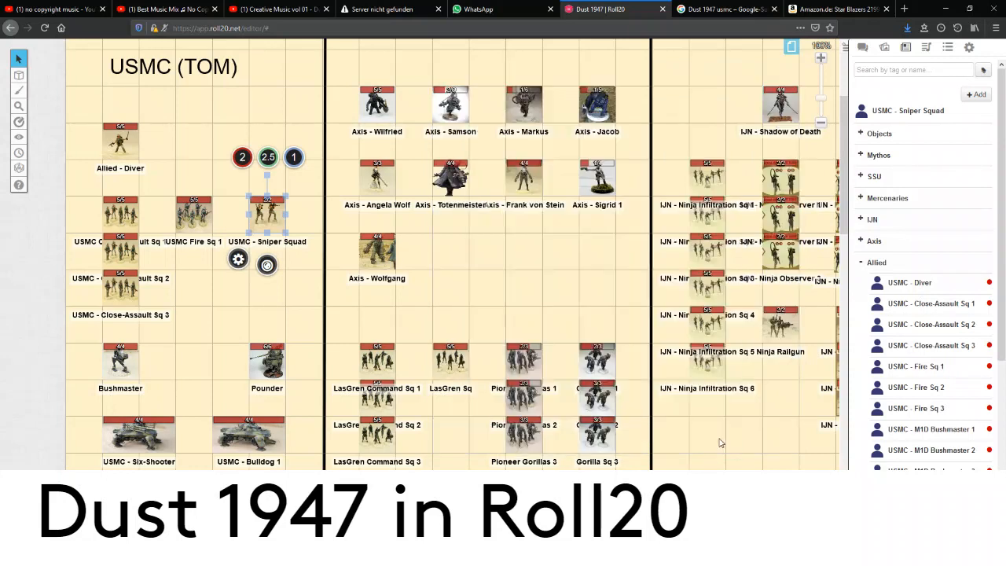
pyautogui.click(728, 72)
# Place a second USMC - Sniper Squad token from the journal two squares below the first and set the first token's Health to 1
pyautogui.moveTo(913, 114); pyautogui.dragTo(268, 291)
pyautogui.click(307, 262)
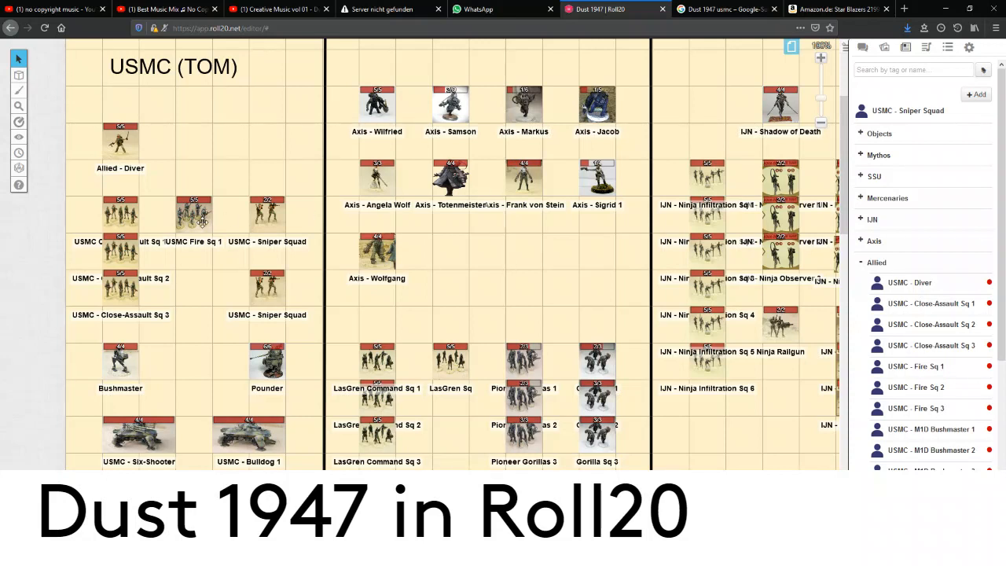
pyautogui.click(254, 214)
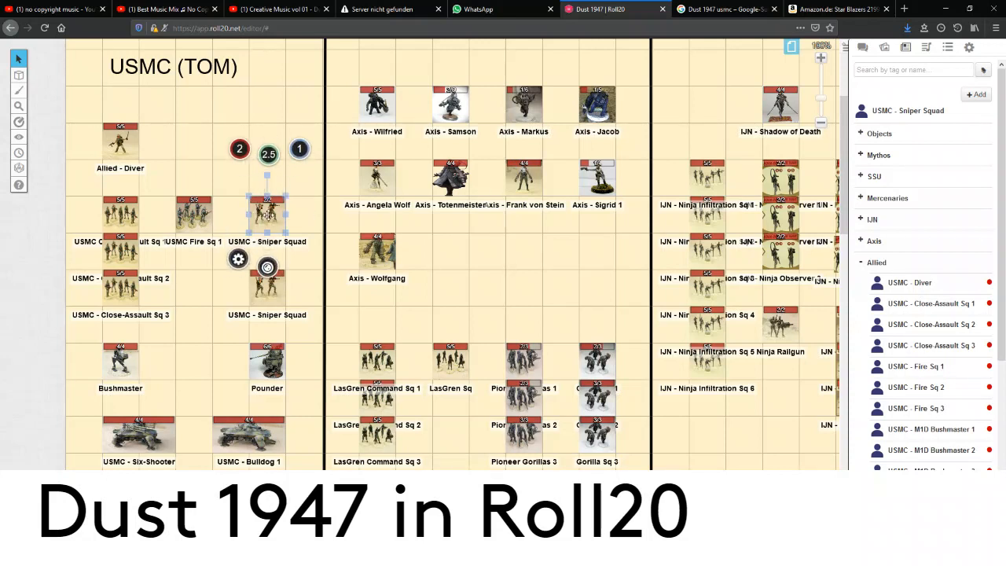
pyautogui.click(243, 159)
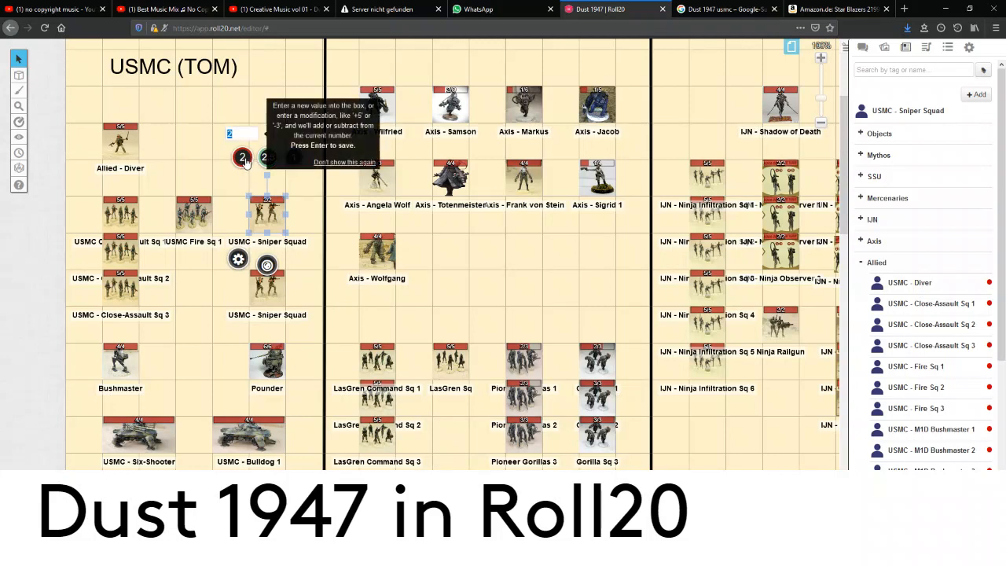
pyautogui.press('Return')
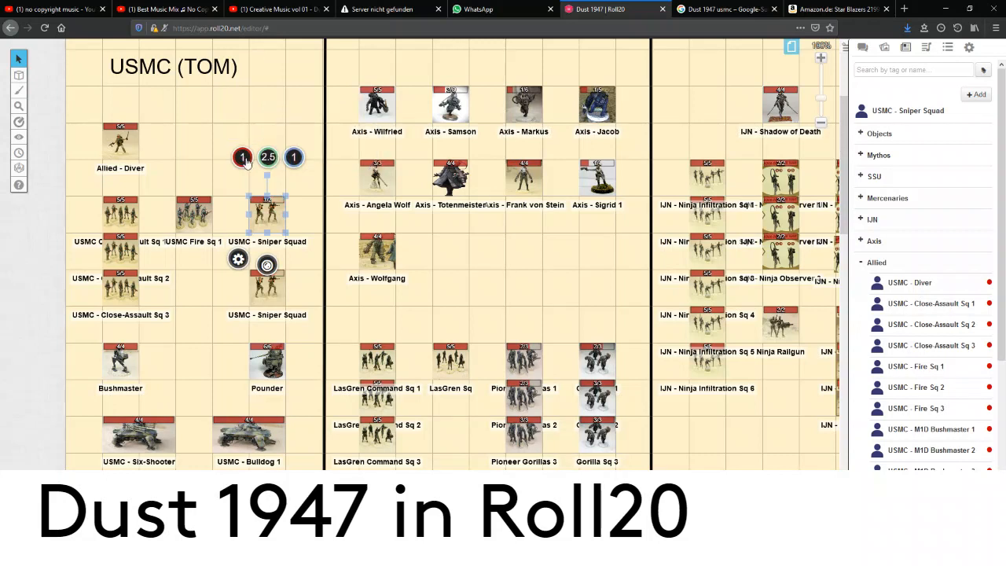
pyautogui.click(303, 203)
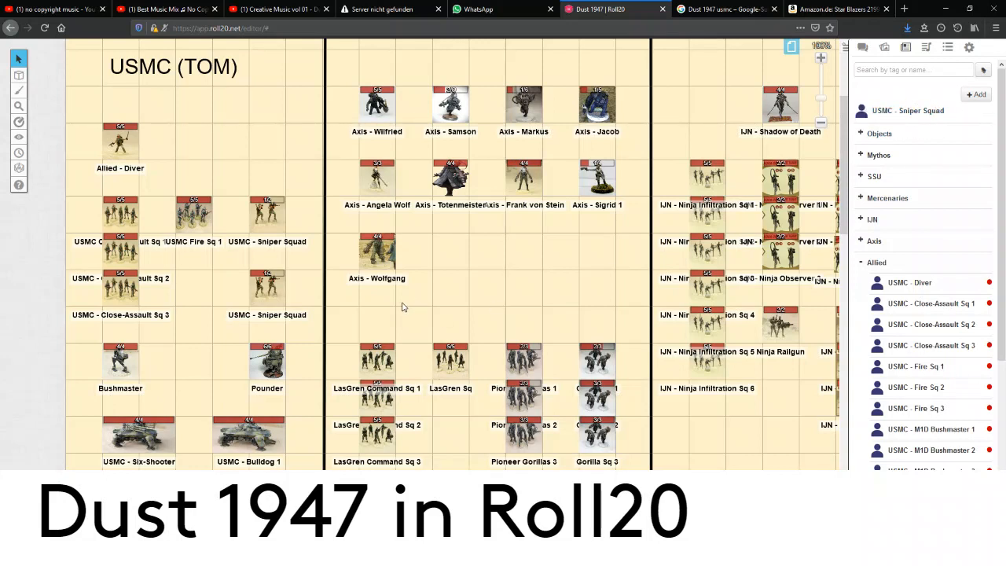
# Delete the lower, duplicate USMC - Sniper Squad token from the map
pyautogui.click(275, 293)
pyautogui.press('Delete')
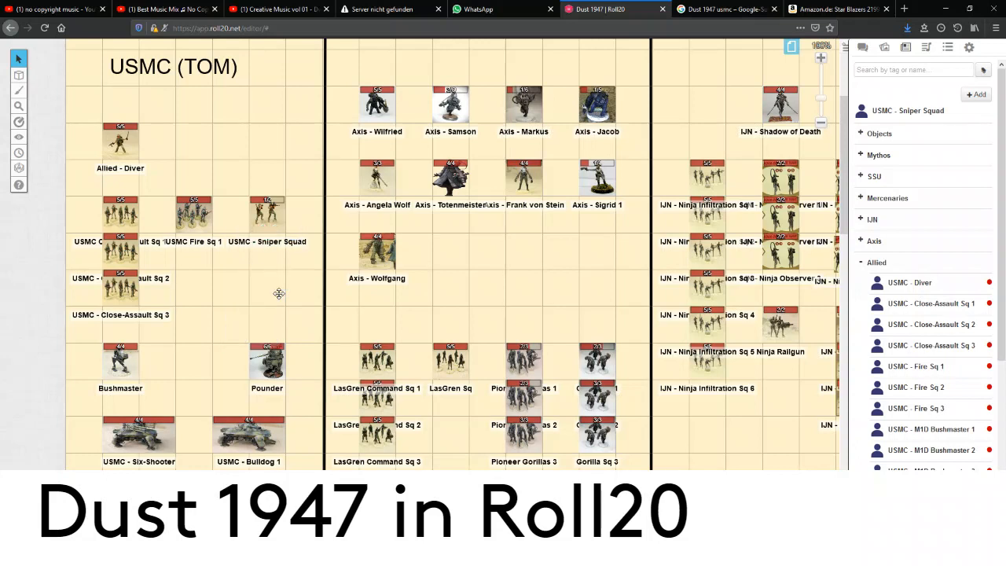
# Rename the USMC - Sniper Squad journal character as USMC - Sniper Sq 1 and save it
pyautogui.click(908, 111)
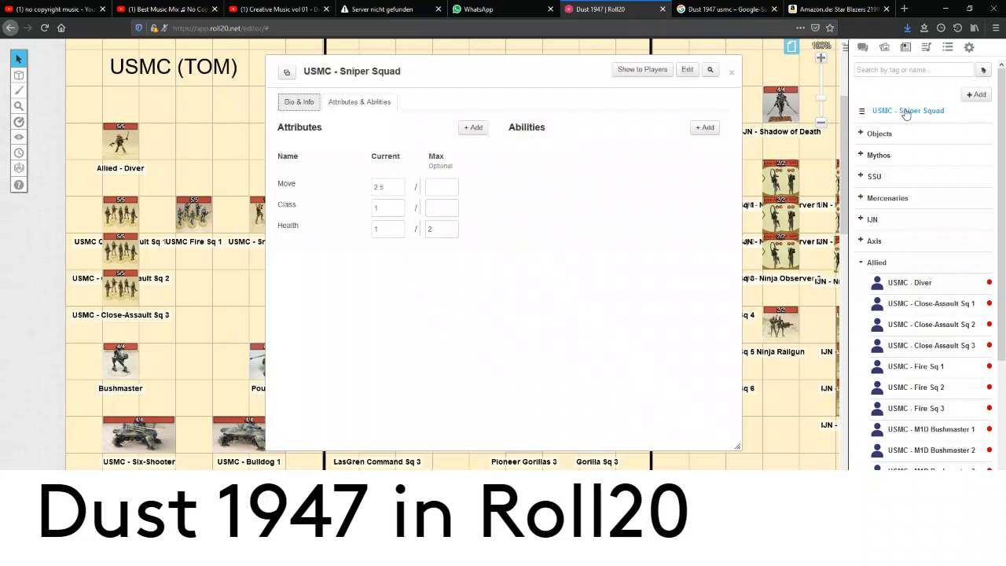
pyautogui.click(687, 69)
pyautogui.click(571, 130)
pyautogui.keyDown('shift'); pyautogui.click(537, 132); pyautogui.keyUp('shift')
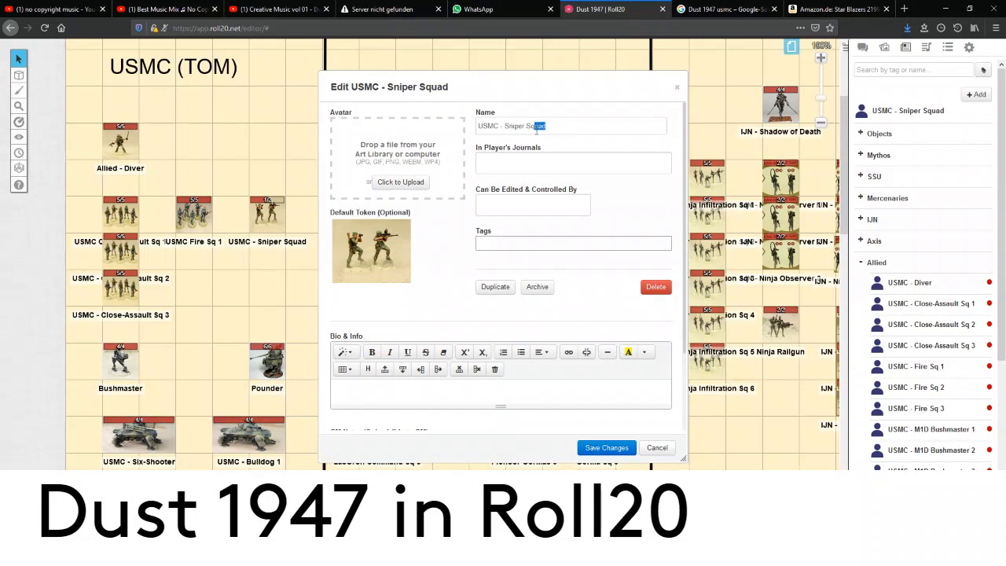
pyautogui.press('BackSpace')
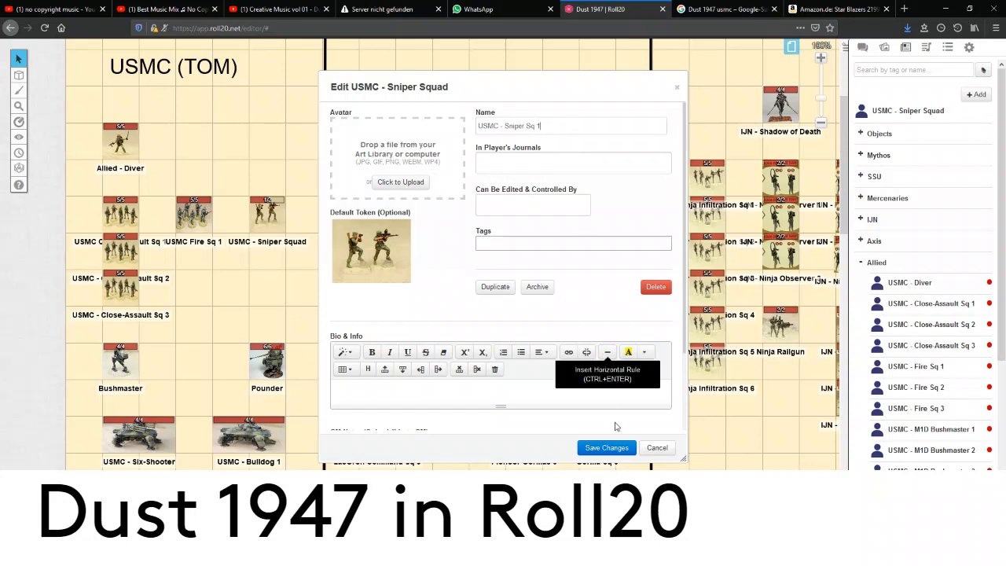
pyautogui.click(607, 447)
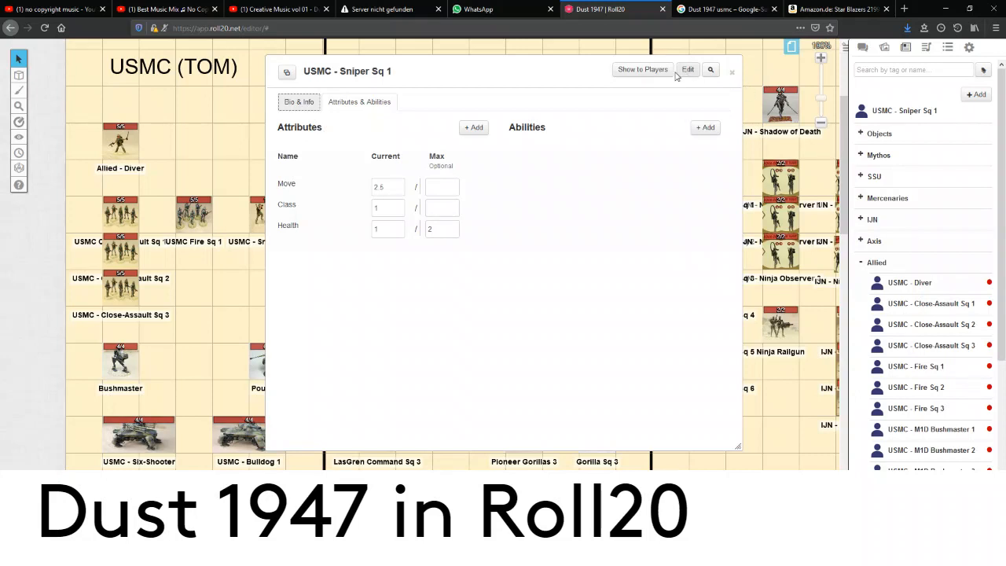
# Duplicate the USMC - Sniper Sq 1 journal character twice, save it and close its sheet
pyautogui.click(686, 70)
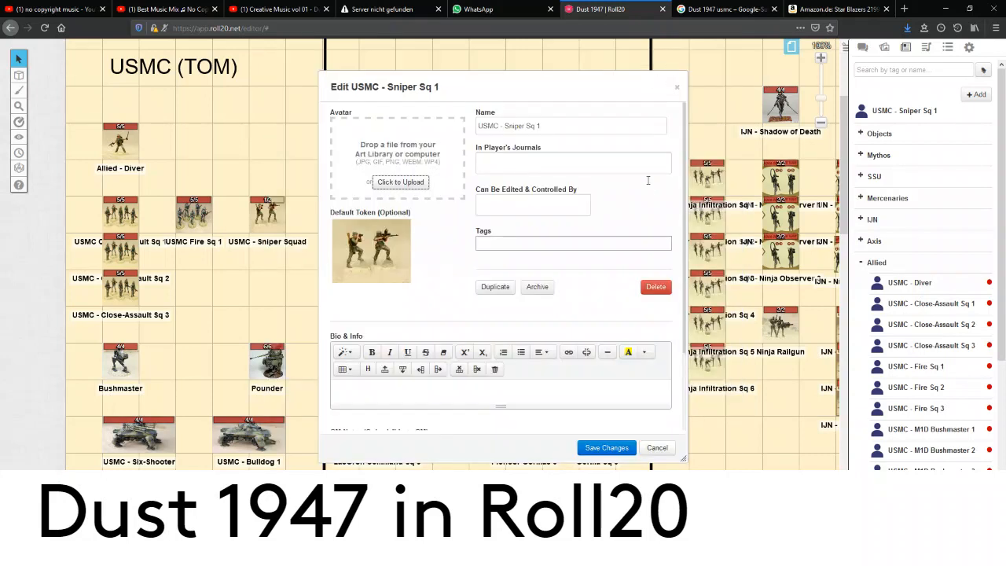
pyautogui.click(494, 288)
pyautogui.click(609, 449)
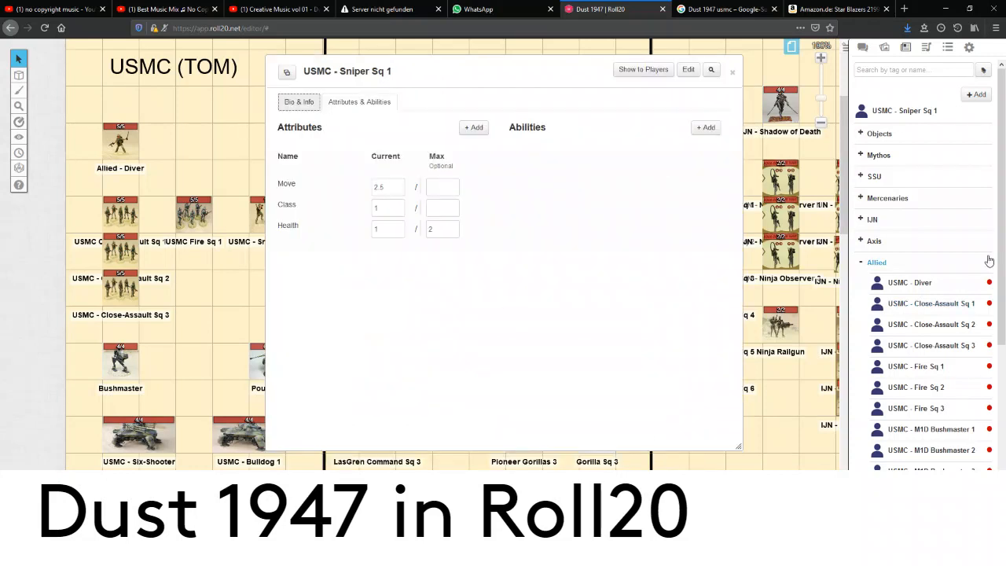
pyautogui.click(734, 73)
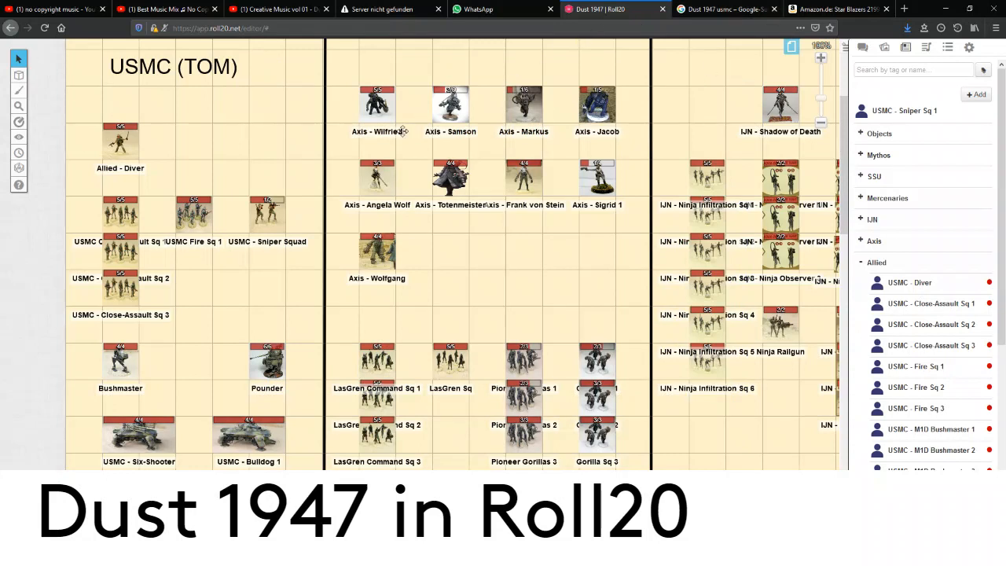
# Rename the sniper squad token on the map as USMC - Sniper Sq 1 and save the token
pyautogui.click(281, 214)
pyautogui.doubleClick(280, 214)
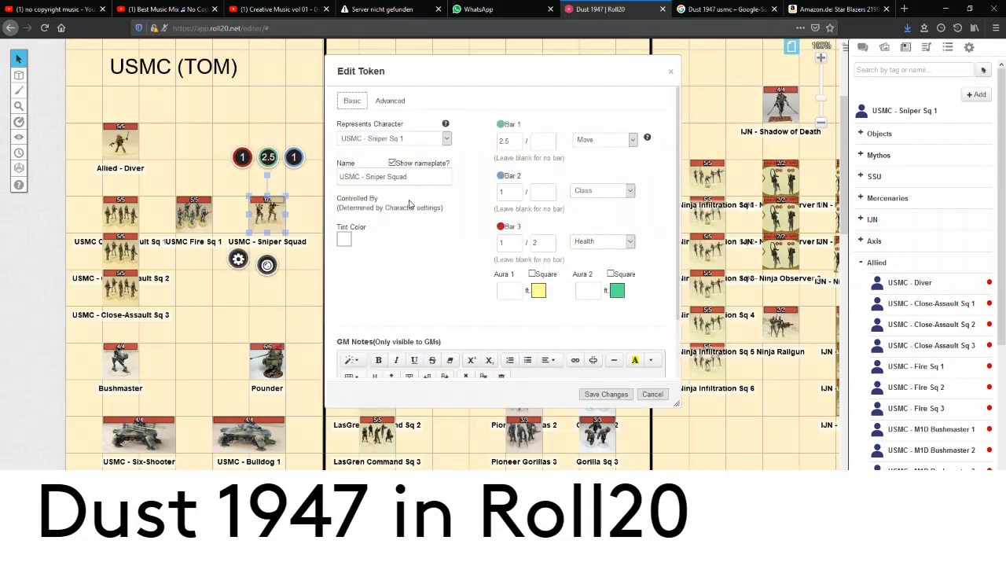
pyautogui.moveTo(408, 177); pyautogui.dragTo(400, 177)
pyautogui.click(604, 395)
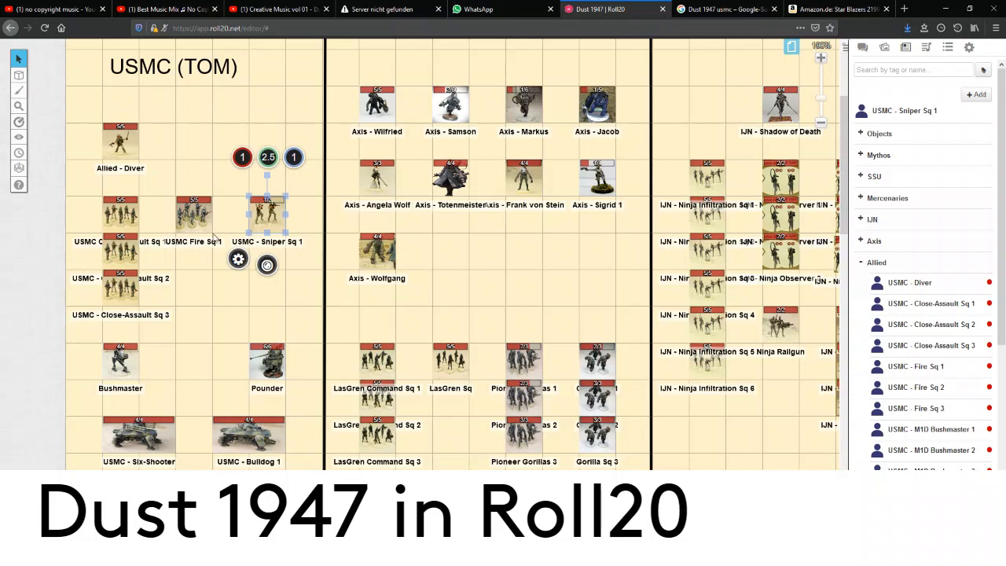
# Move both copies of USMC - Sniper Sq 1 from the end of the journal to directly below the original
pyautogui.scroll(-4, 954, 362)
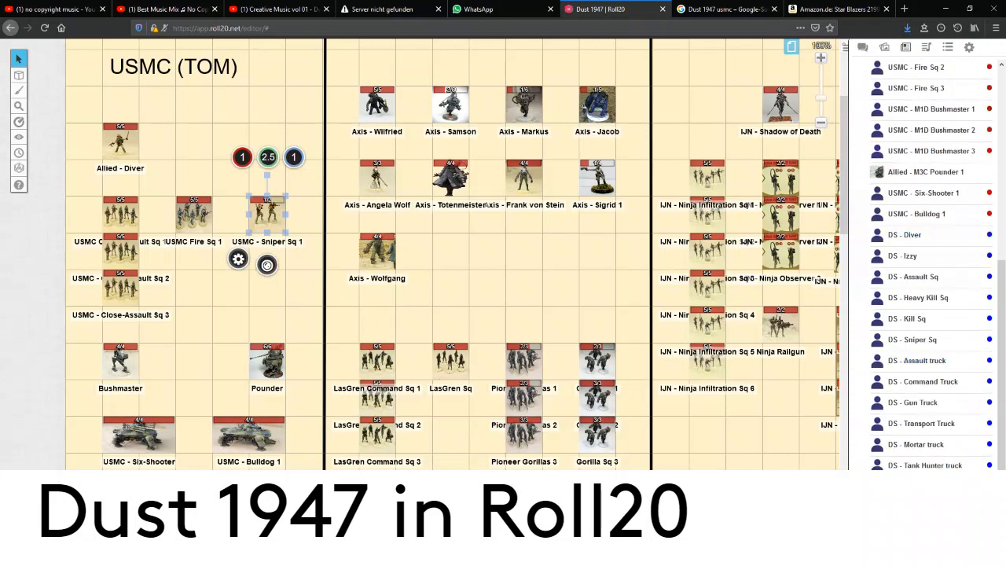
pyautogui.moveTo(865, 525); pyautogui.dragTo(873, 130)
pyautogui.scroll(5, 888, 361)
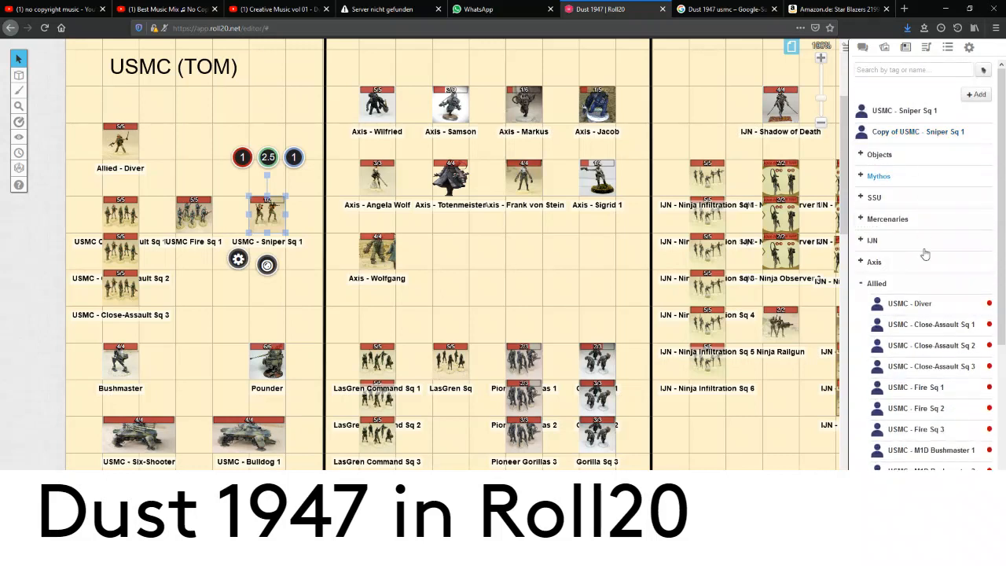
pyautogui.scroll(-4, 877, 260)
pyautogui.moveTo(871, 525); pyautogui.dragTo(874, 129)
pyautogui.scroll(5, 878, 348)
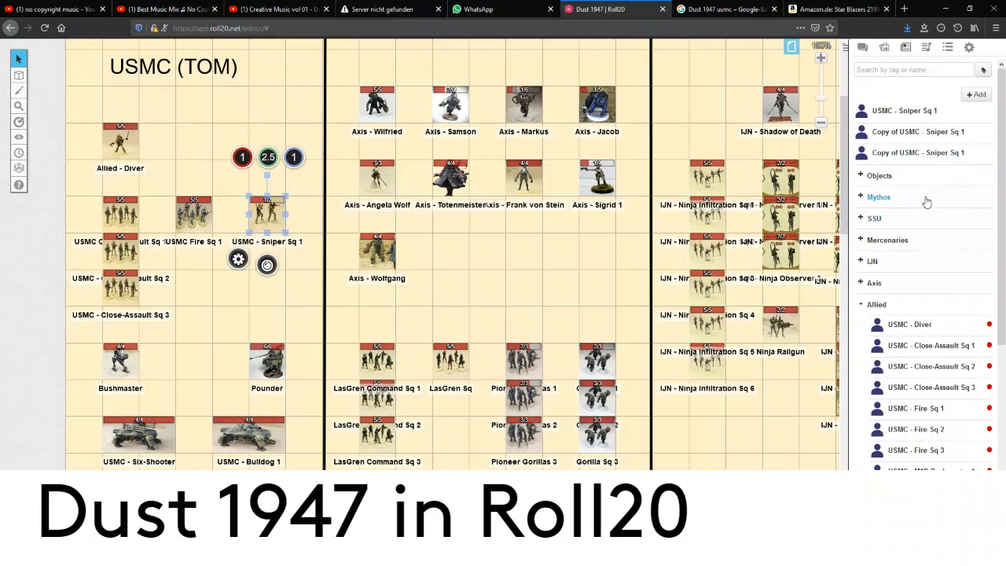
# Rename the first copied journal character as USMC - Sniper Sq 2, delete its default token and save it
pyautogui.click(913, 133)
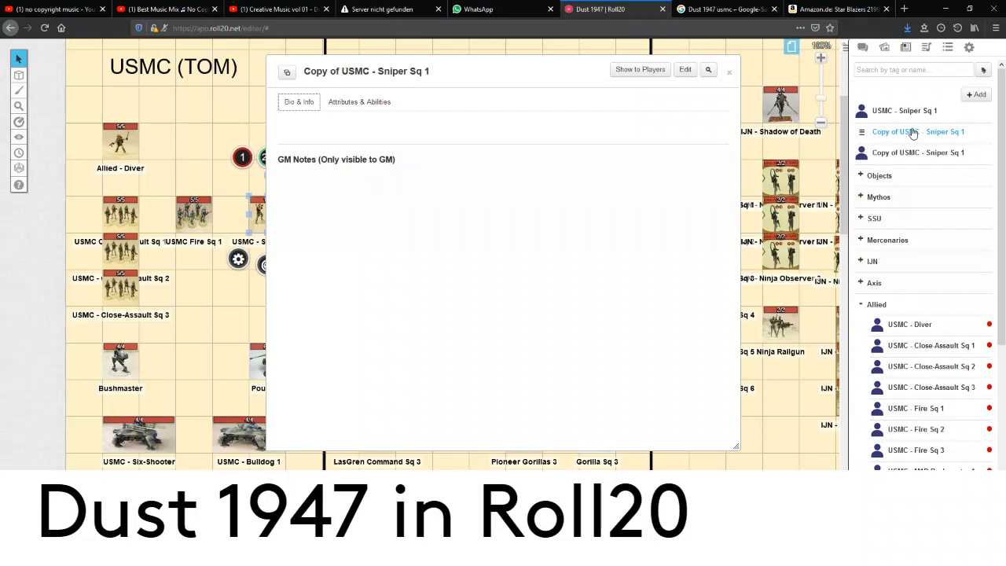
pyautogui.click(685, 71)
pyautogui.moveTo(504, 130); pyautogui.dragTo(443, 140)
pyautogui.press('BackSpace')
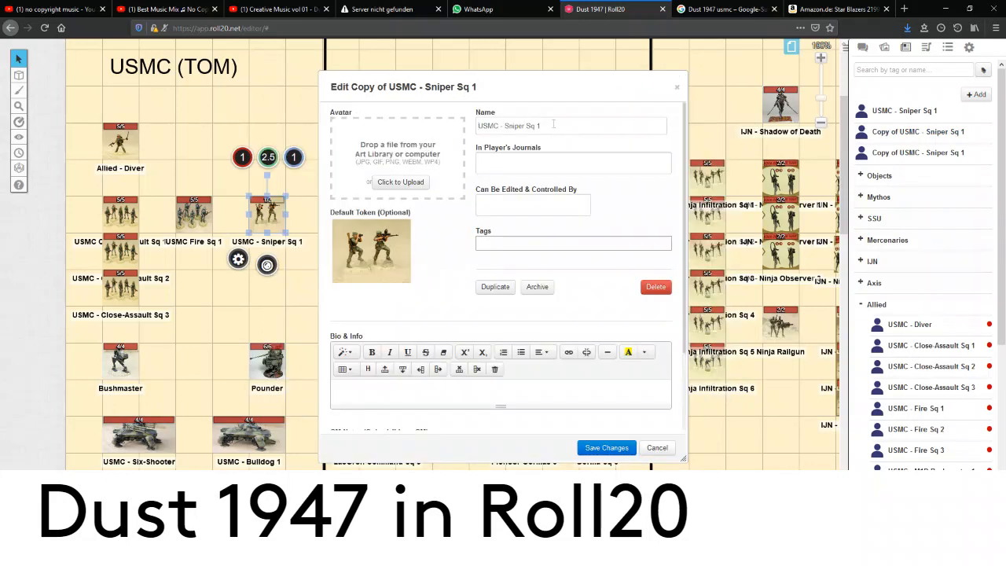
pyautogui.moveTo(407, 230)
pyautogui.click(399, 228)
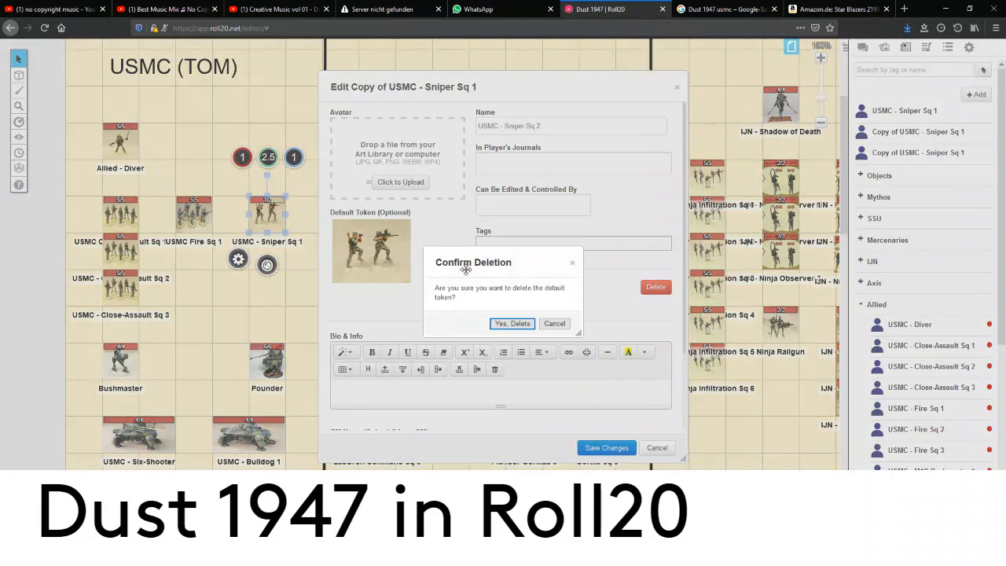
pyautogui.click(520, 331)
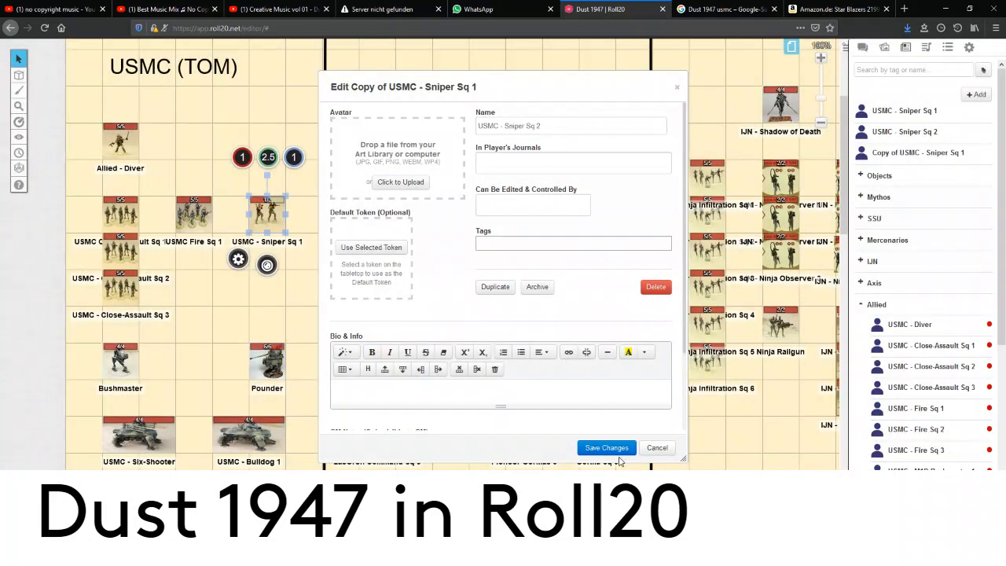
pyautogui.click(612, 450)
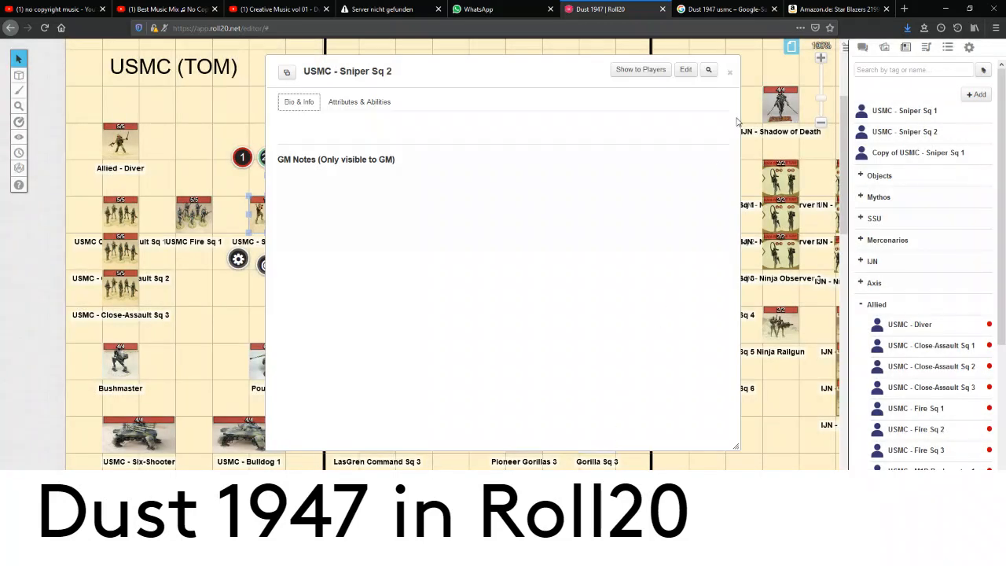
pyautogui.click(727, 72)
# Rename the remaining copied journal character as USMC - Sniper Sq 3, delete its default token and save it
pyautogui.click(925, 152)
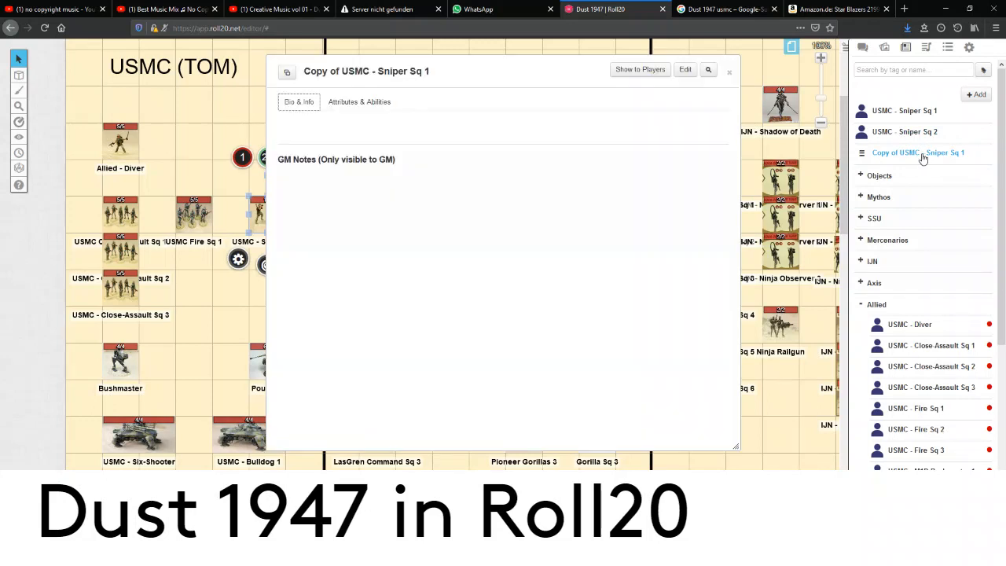
pyautogui.click(685, 70)
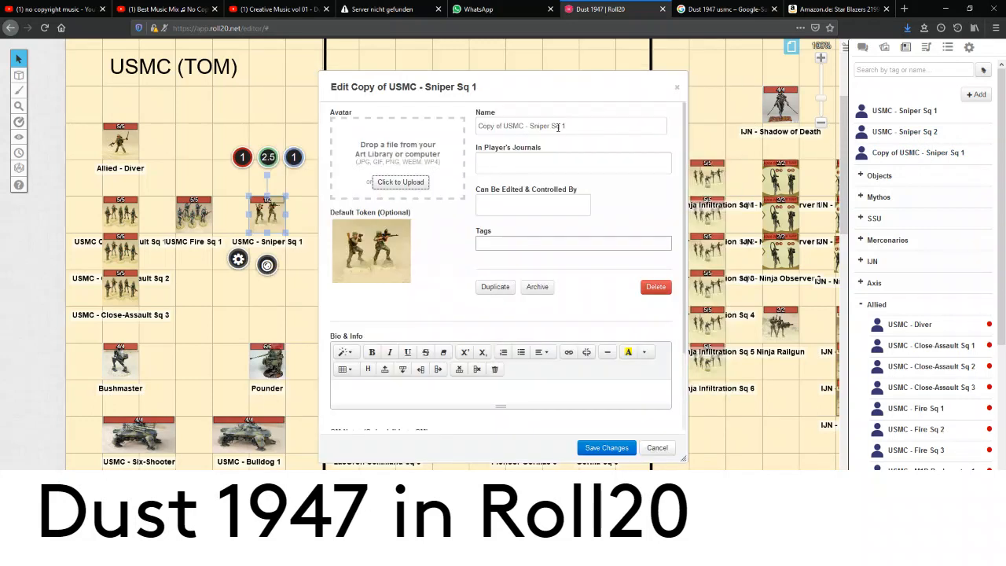
pyautogui.moveTo(504, 128); pyautogui.dragTo(477, 126)
pyautogui.press('BackSpace')
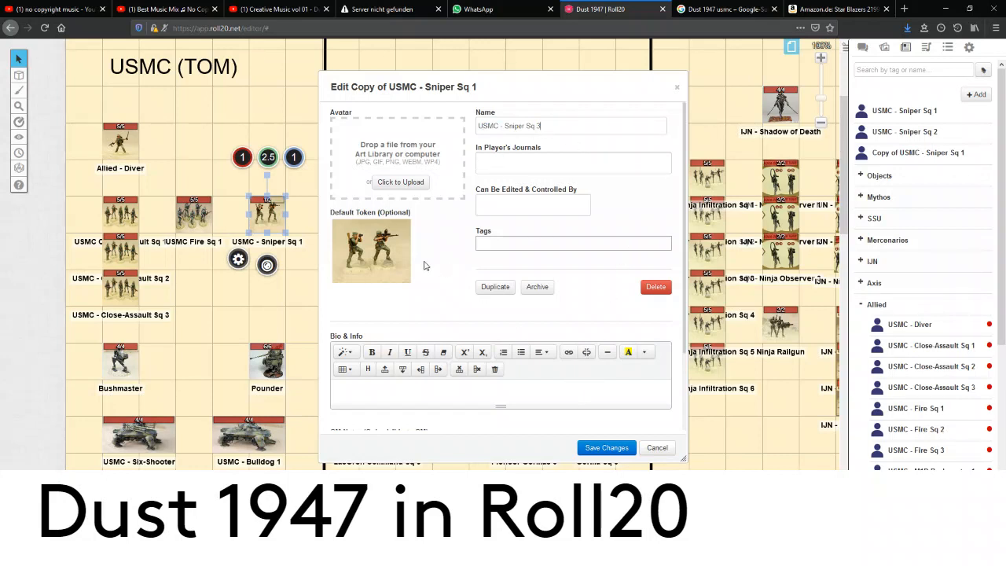
pyautogui.click(402, 227)
pyautogui.click(512, 323)
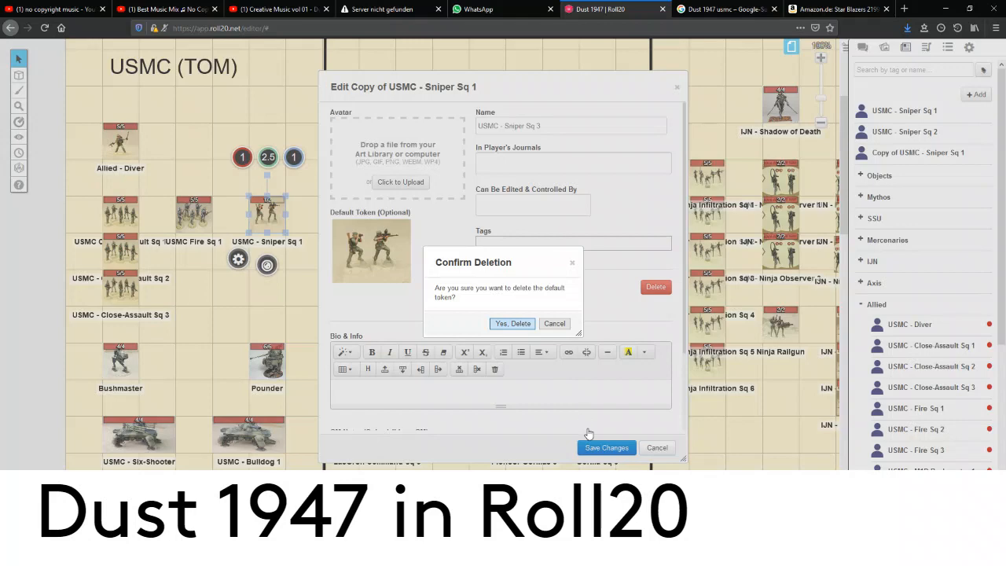
pyautogui.click(606, 450)
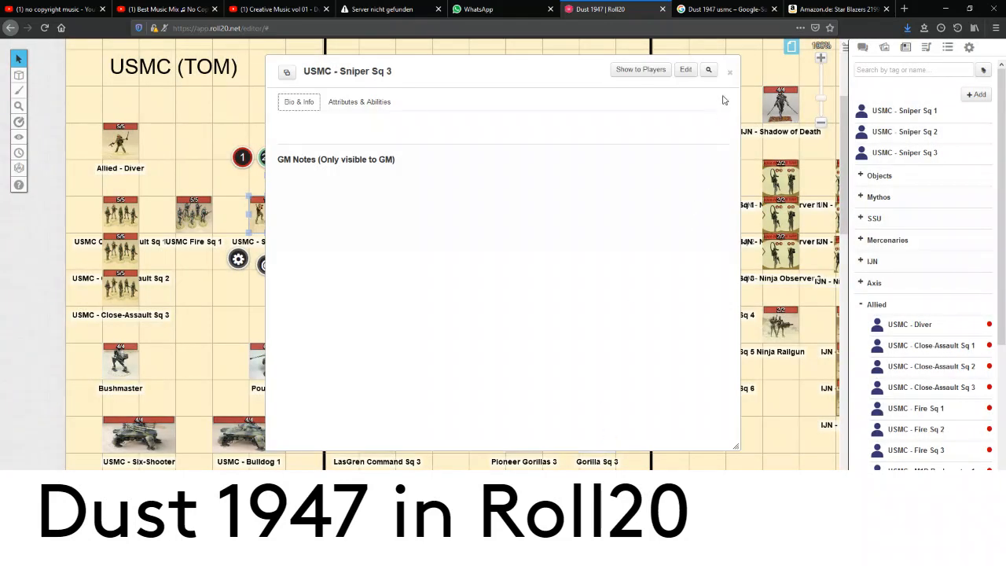
pyautogui.click(729, 72)
# Copy the USMC - Sniper Sq 1 token on the map and paste two copies below it
pyautogui.click(254, 214)
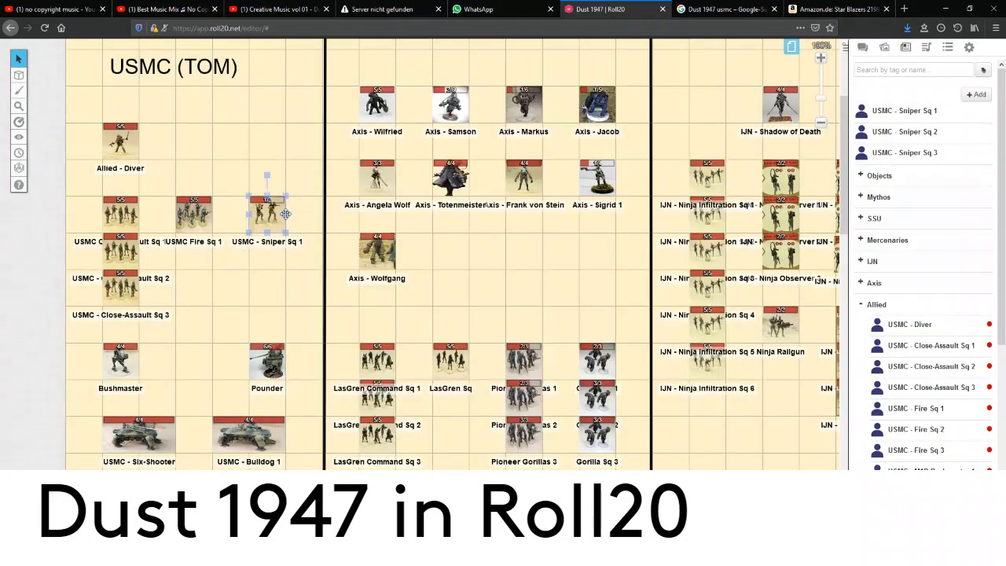
pyautogui.rightClick(273, 217)
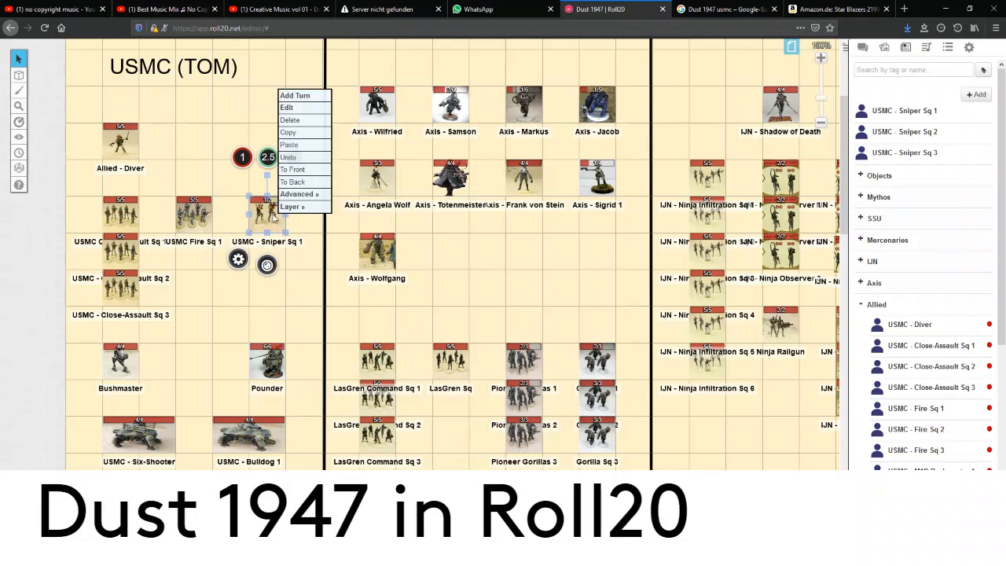
pyautogui.click(295, 134)
pyautogui.rightClick(298, 254)
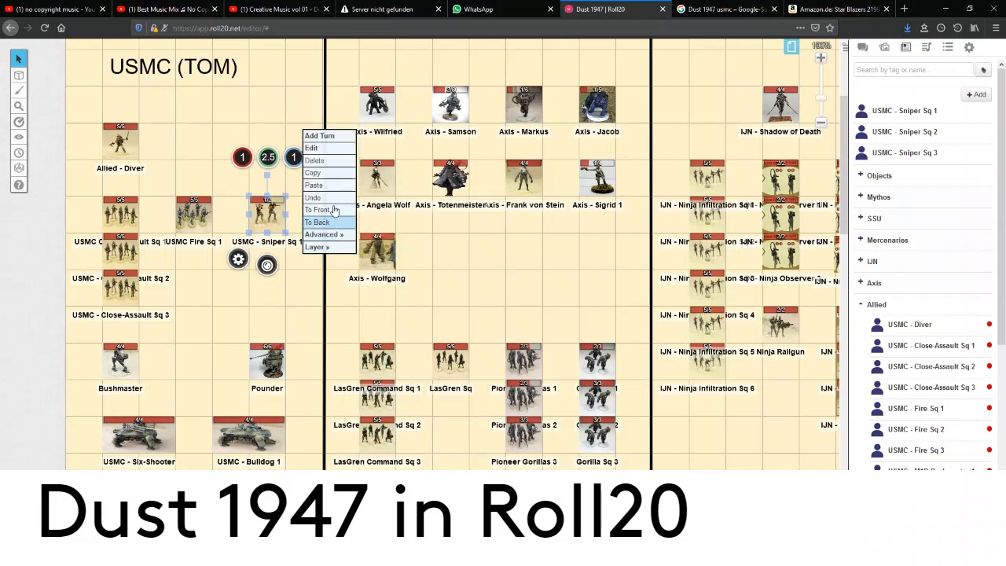
pyautogui.click(323, 187)
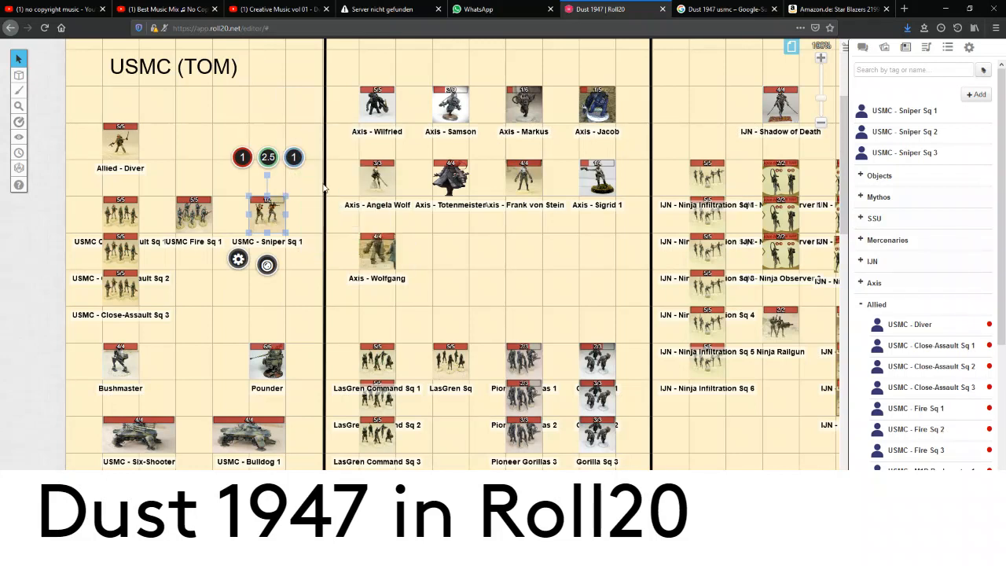
pyautogui.rightClick(271, 308)
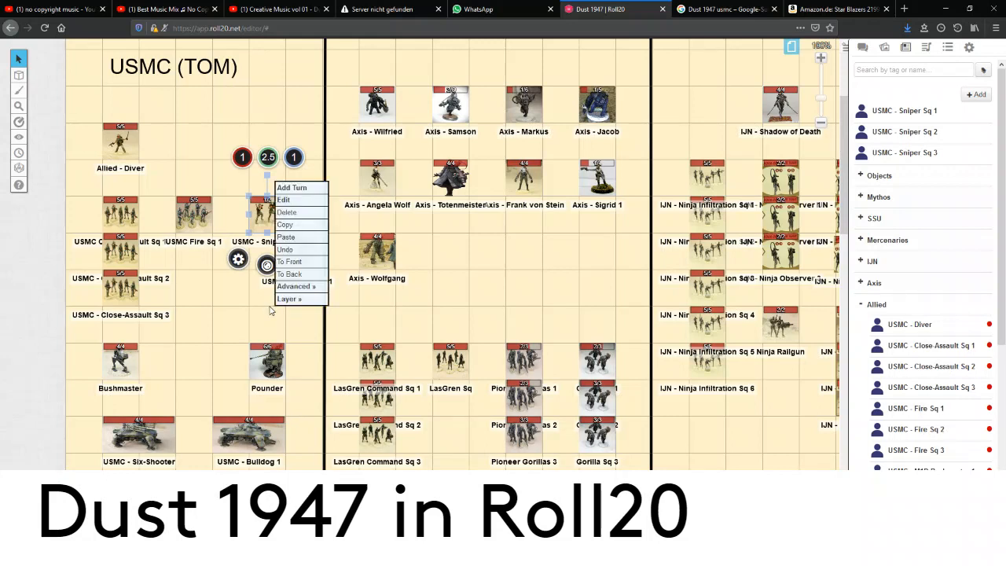
pyautogui.click(302, 238)
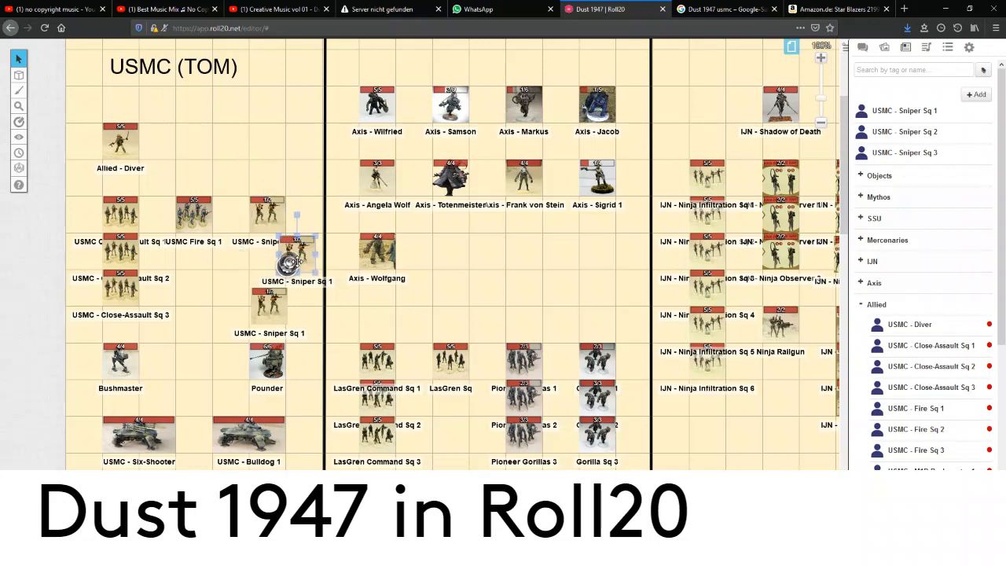
# Set the upper pasted sniper token to represent the character USMC - Sniper Sq 2
pyautogui.click(297, 256)
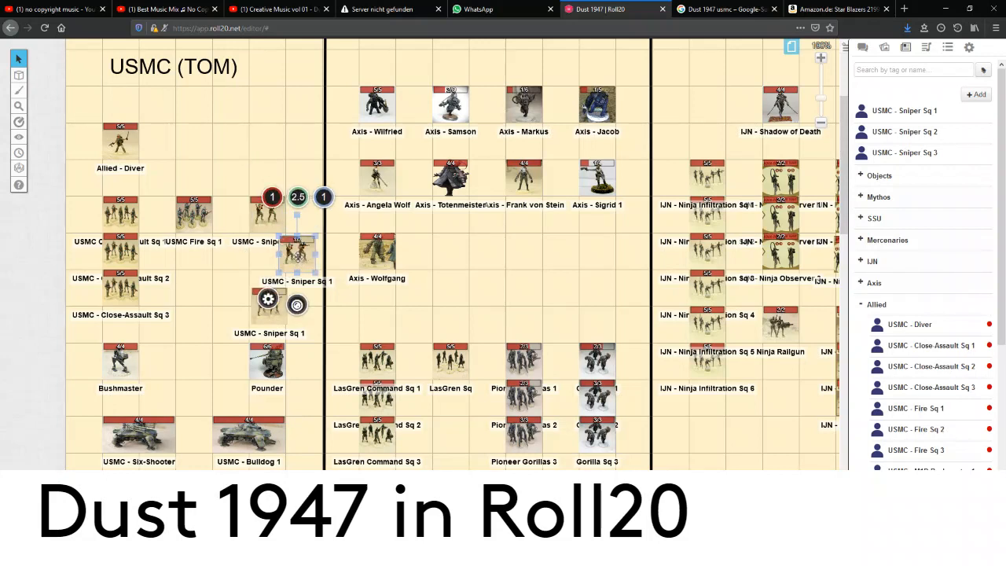
pyautogui.doubleClick(297, 254)
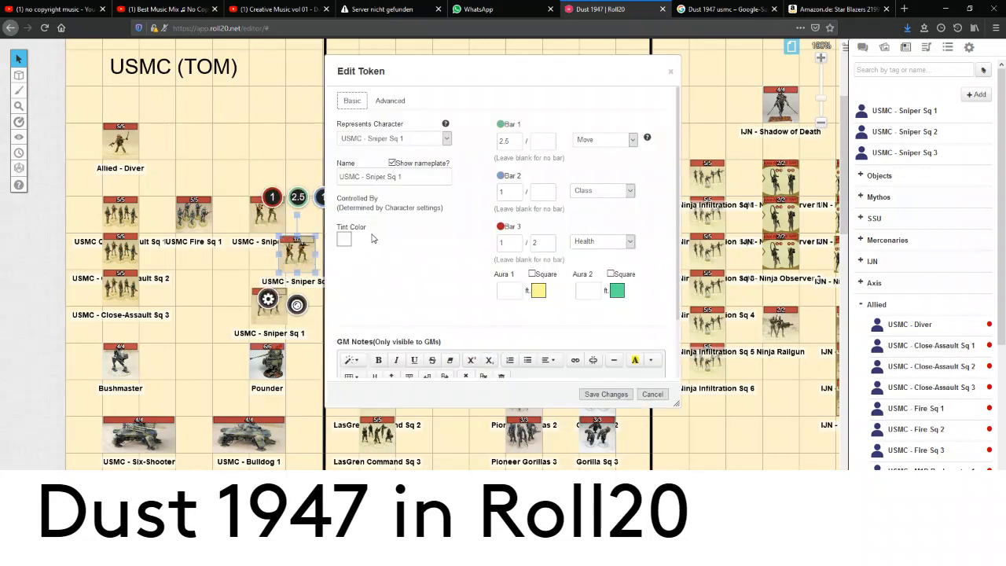
pyautogui.click(446, 139)
pyautogui.scroll(-1, 393, 369)
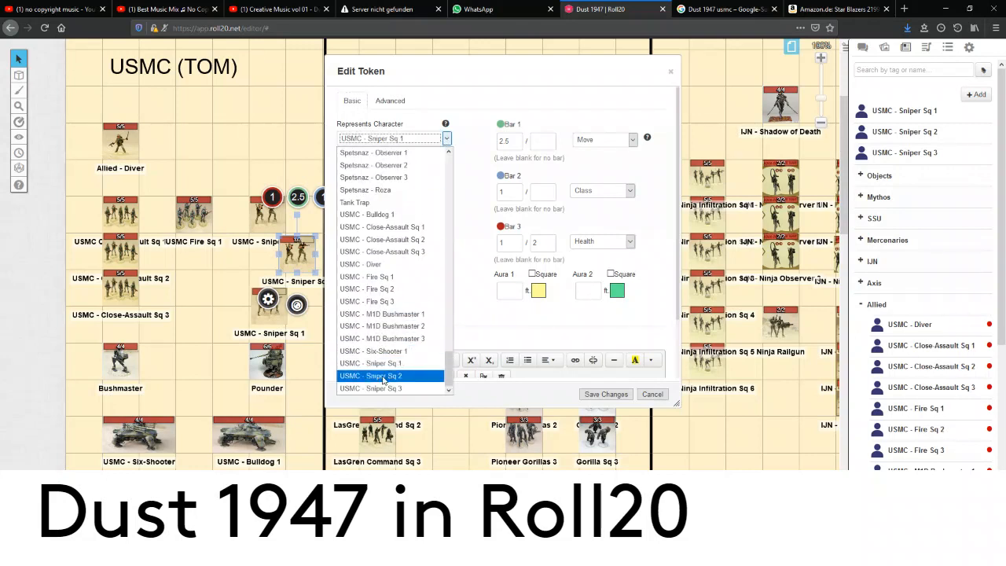
pyautogui.click(385, 376)
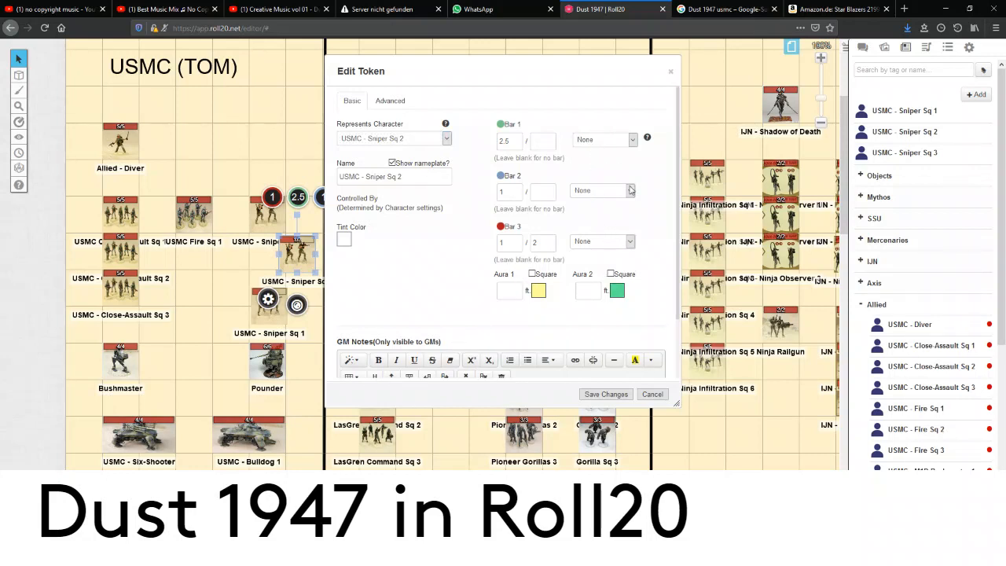
# Link the token's Bar 1 to Move, Bar 2 to Class and Bar 3 to Health, check the player permissions and save
pyautogui.click(630, 140)
pyautogui.click(597, 191)
pyautogui.click(599, 191)
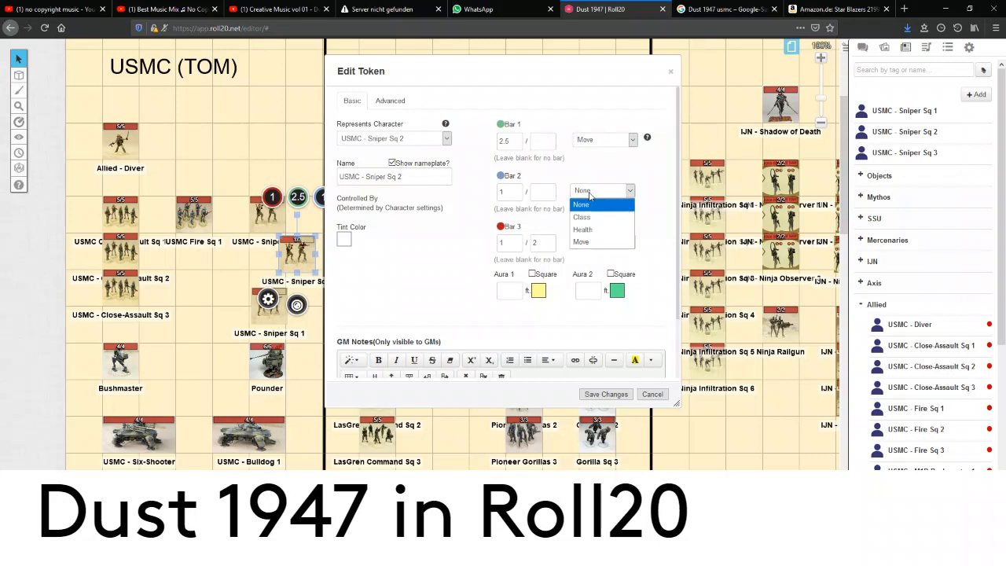
pyautogui.click(591, 227)
pyautogui.click(595, 242)
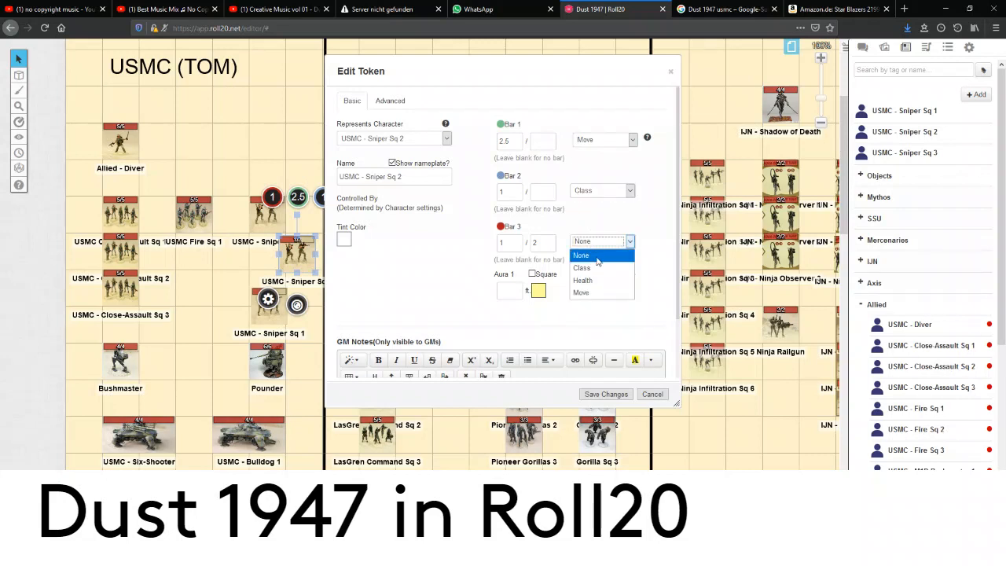
pyautogui.click(591, 283)
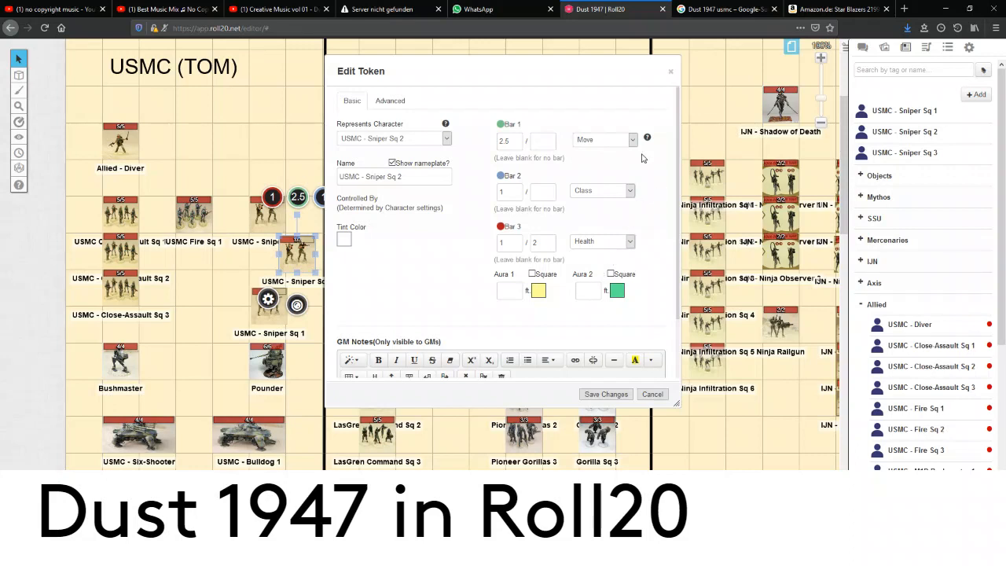
pyautogui.click(393, 102)
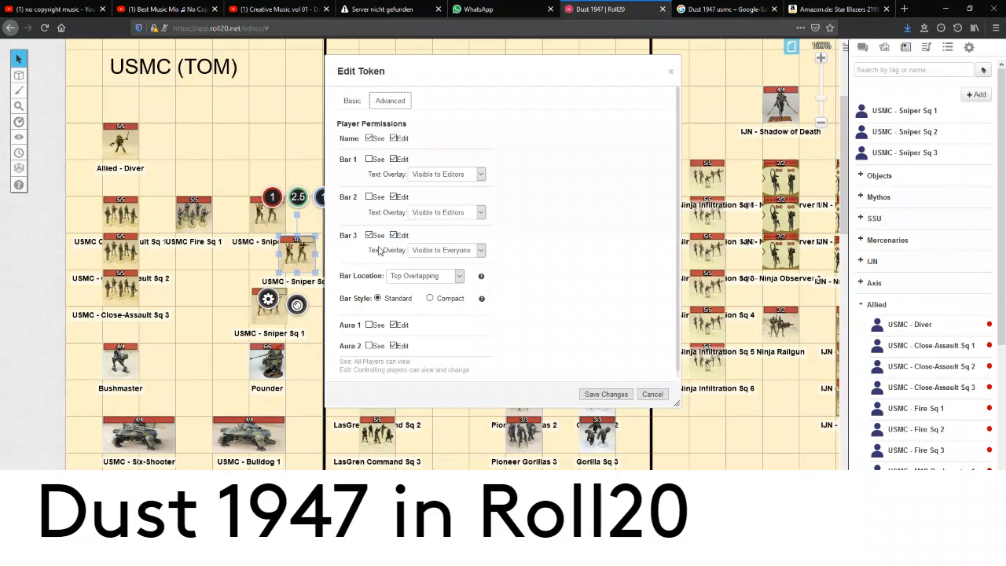
pyautogui.click(360, 104)
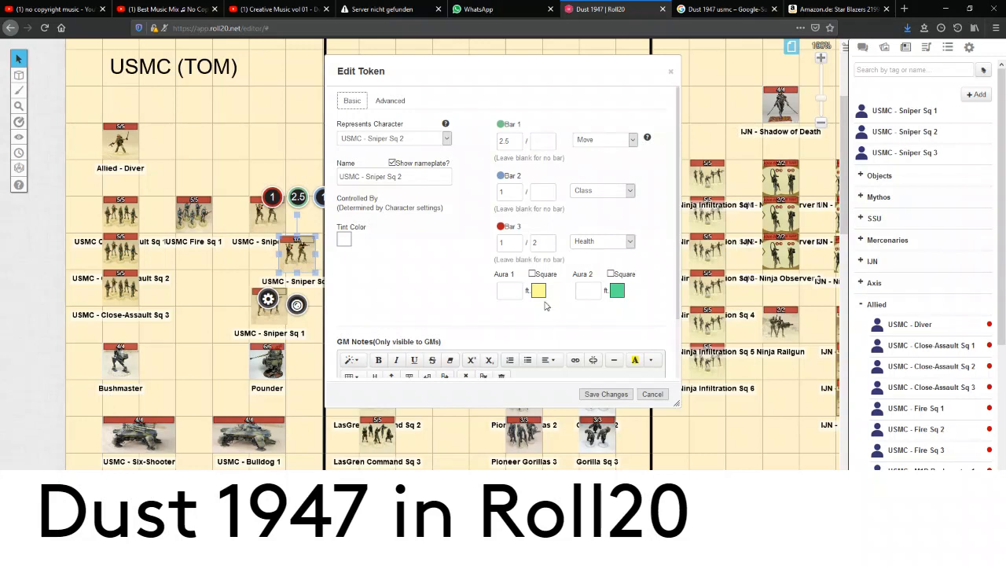
pyautogui.click(617, 397)
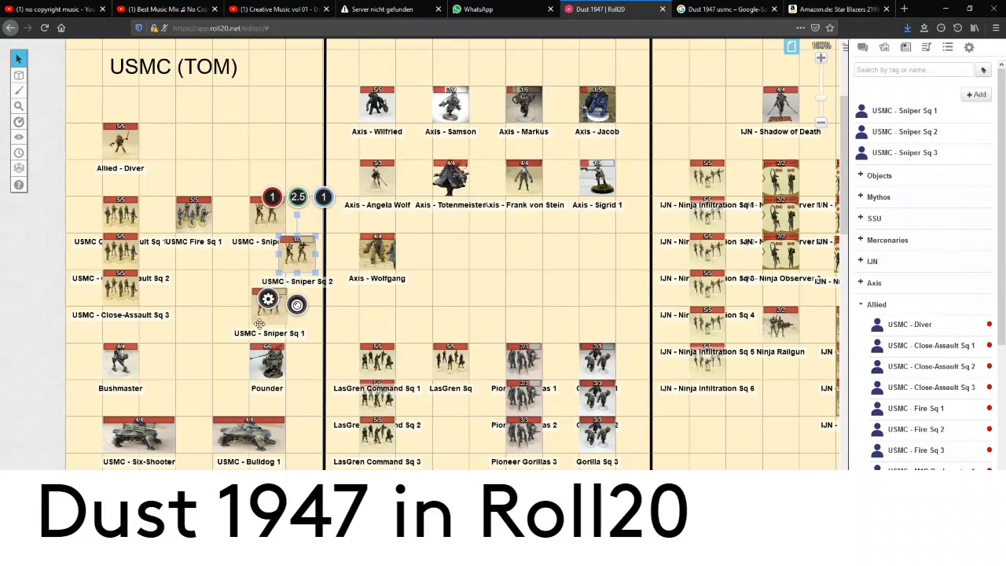
# Assign the selected sniper token as the default token of the USMC - Sniper Sq 2 character and save it
pyautogui.click(920, 137)
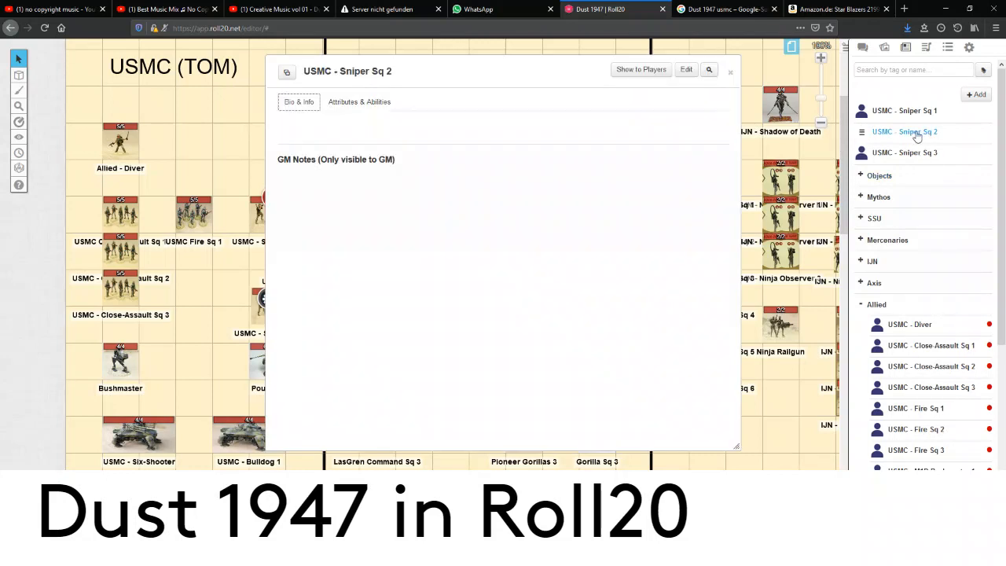
pyautogui.click(682, 70)
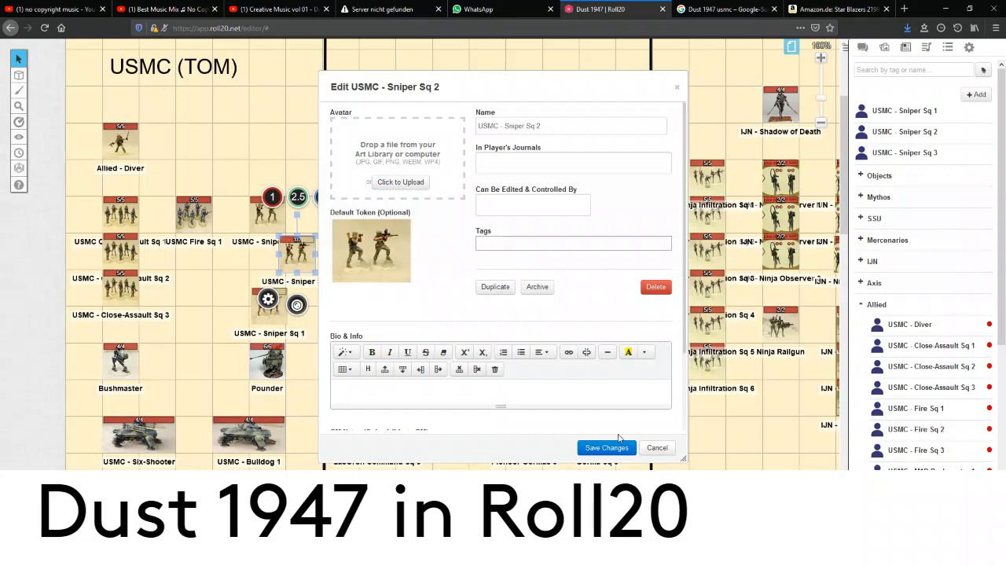
pyautogui.click(605, 448)
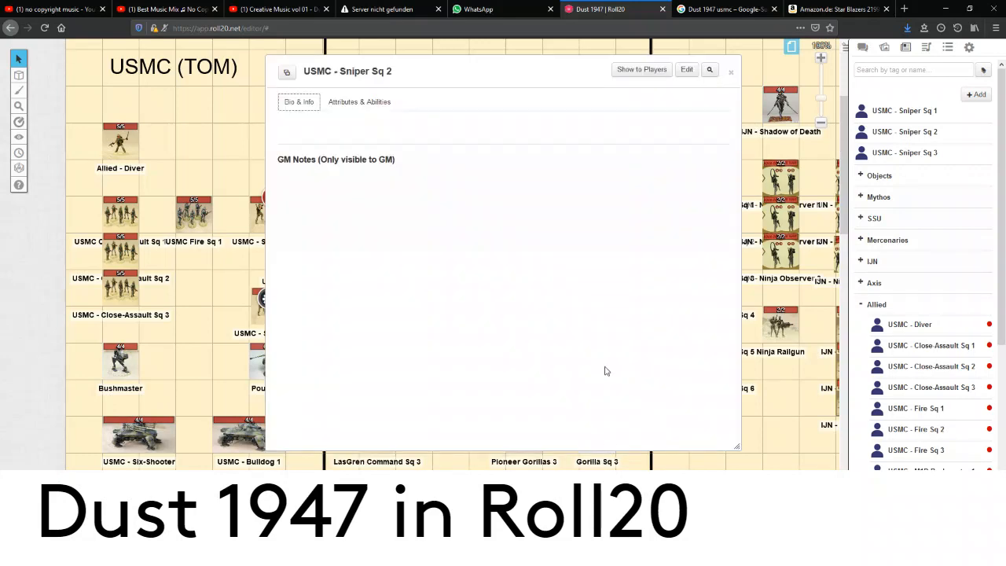
pyautogui.click(731, 73)
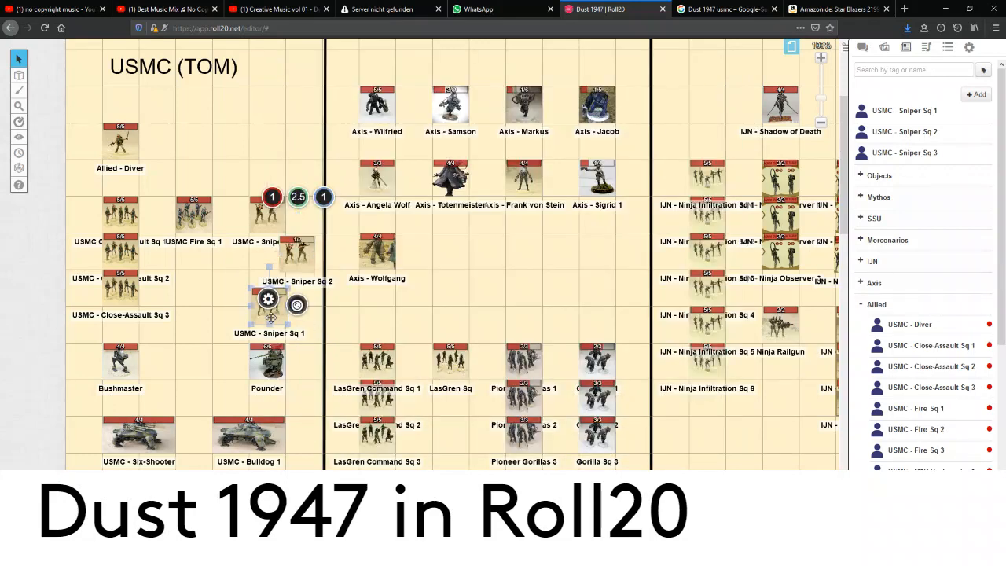
# Set the lower pasted sniper token to represent the character USMC - Sniper Sq 3
pyautogui.doubleClick(269, 302)
pyautogui.click(393, 138)
pyautogui.scroll(-1, 385, 330)
pyautogui.click(386, 389)
# Link the Sniper Sq 3 token's Bar 1 to Move, Bar 2 to Class and Bar 3 to Health, and save the token
pyautogui.click(605, 140)
pyautogui.click(597, 191)
pyautogui.click(602, 193)
pyautogui.click(590, 228)
pyautogui.click(590, 195)
pyautogui.click(592, 221)
pyautogui.click(591, 251)
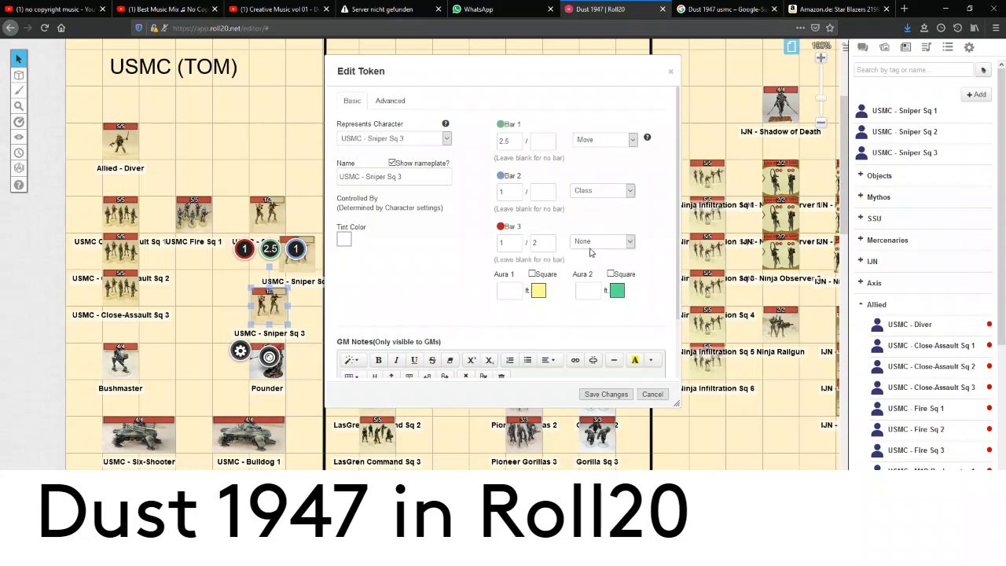
pyautogui.click(590, 248)
pyautogui.click(591, 271)
pyautogui.click(605, 395)
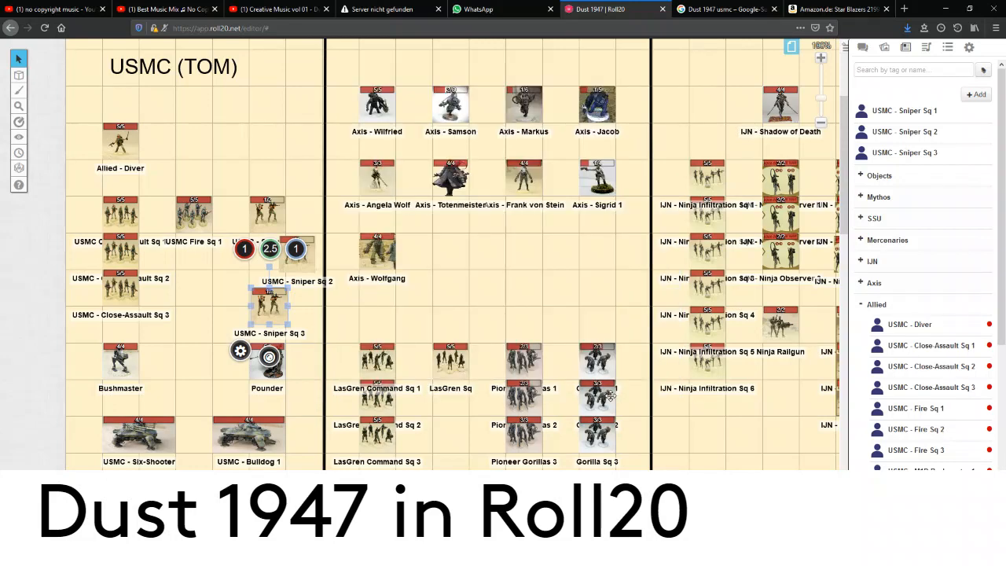
# Assign the selected sniper token as the default token of the USMC - Sniper Sq 3 character and save it
pyautogui.click(904, 152)
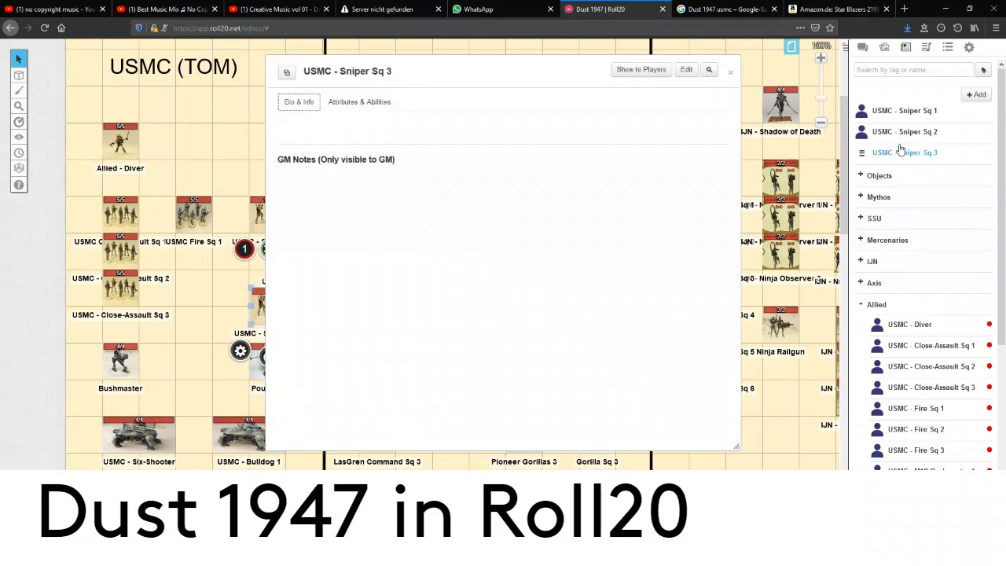
pyautogui.click(687, 70)
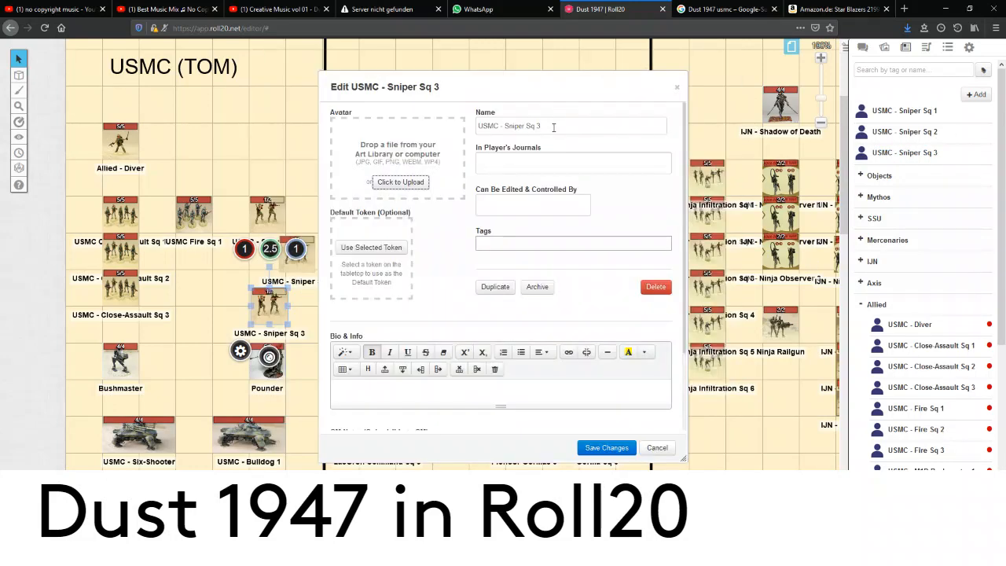
pyautogui.click(371, 250)
pyautogui.click(606, 448)
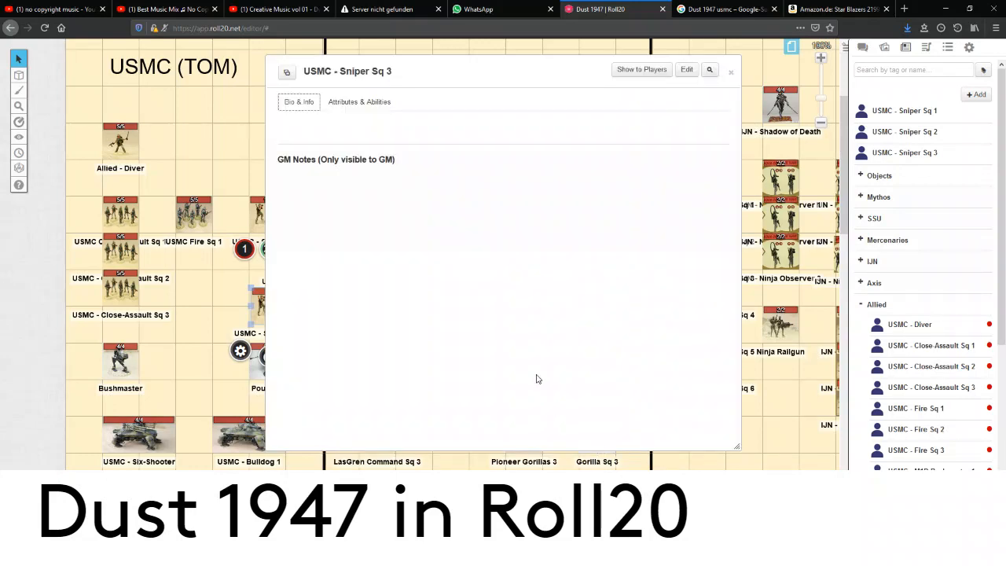
pyautogui.click(736, 69)
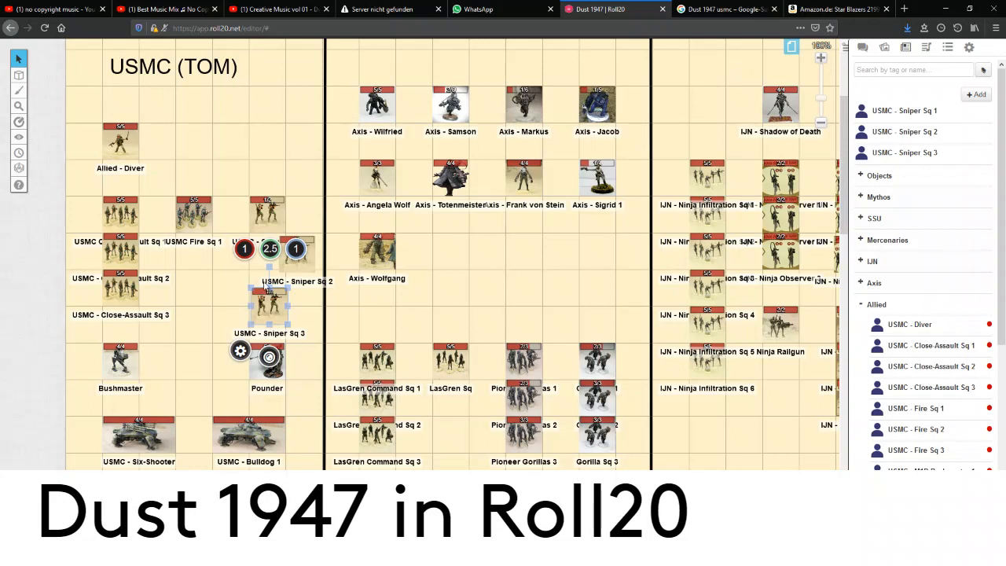
# Stack the sniper tokens in one column, Sq 1 level with Allied - Diver, Sq 2 with Fire Sq 1, Sq 3 with Close-Assault Sq 3
pyautogui.moveTo(263, 264); pyautogui.dragTo(277, 293)
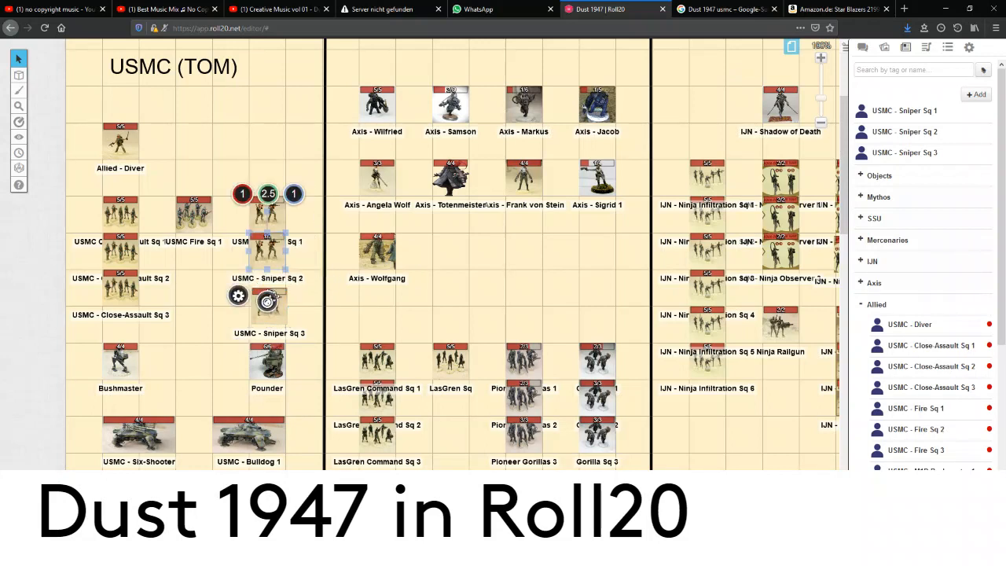
pyautogui.moveTo(273, 221); pyautogui.dragTo(274, 156)
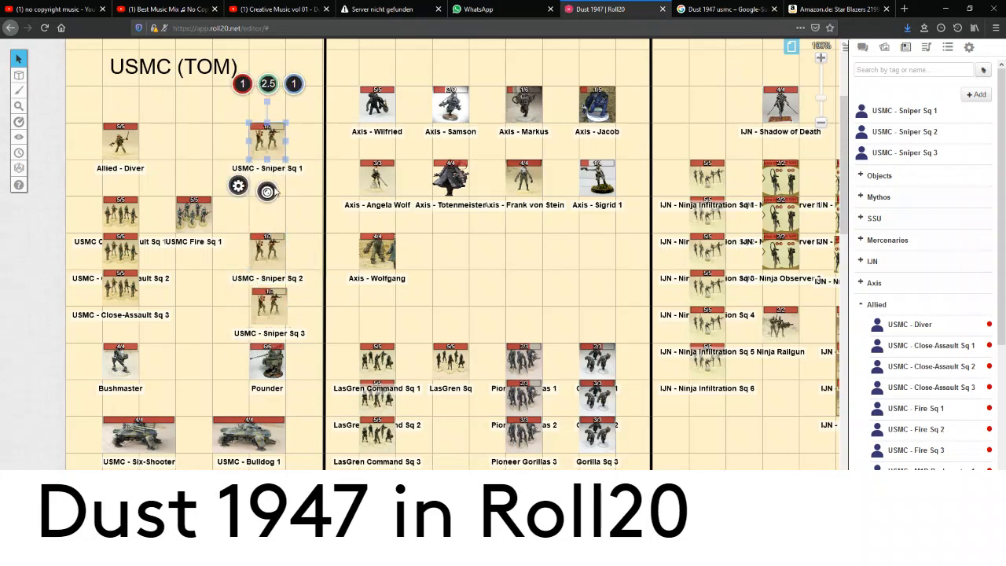
pyautogui.moveTo(265, 255); pyautogui.dragTo(265, 218)
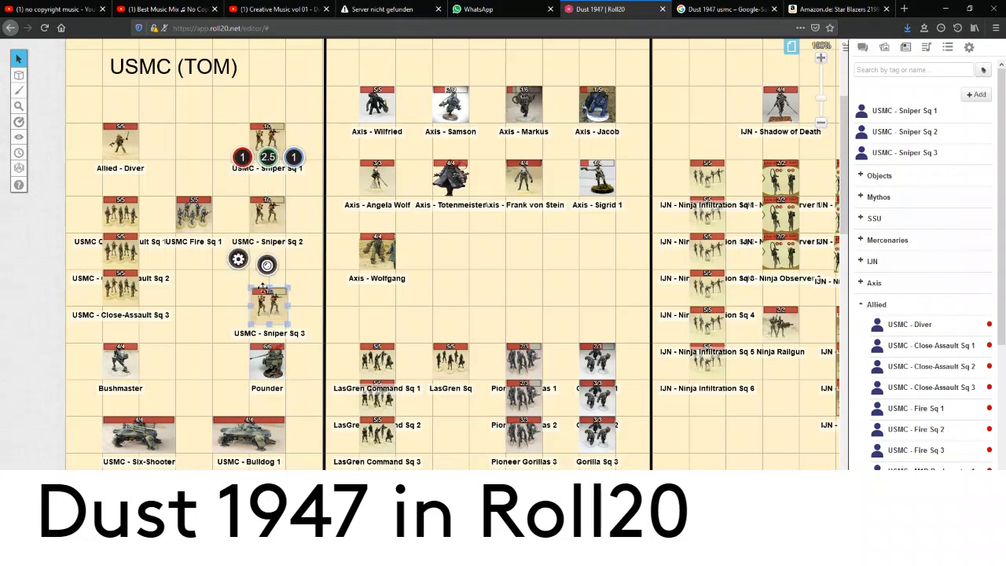
pyautogui.moveTo(291, 302); pyautogui.dragTo(291, 282)
pyautogui.click(299, 277)
# Set the red Bar 3 value of the USMC - Sniper Sq 1 token to 2 and deselect the token
pyautogui.click(267, 149)
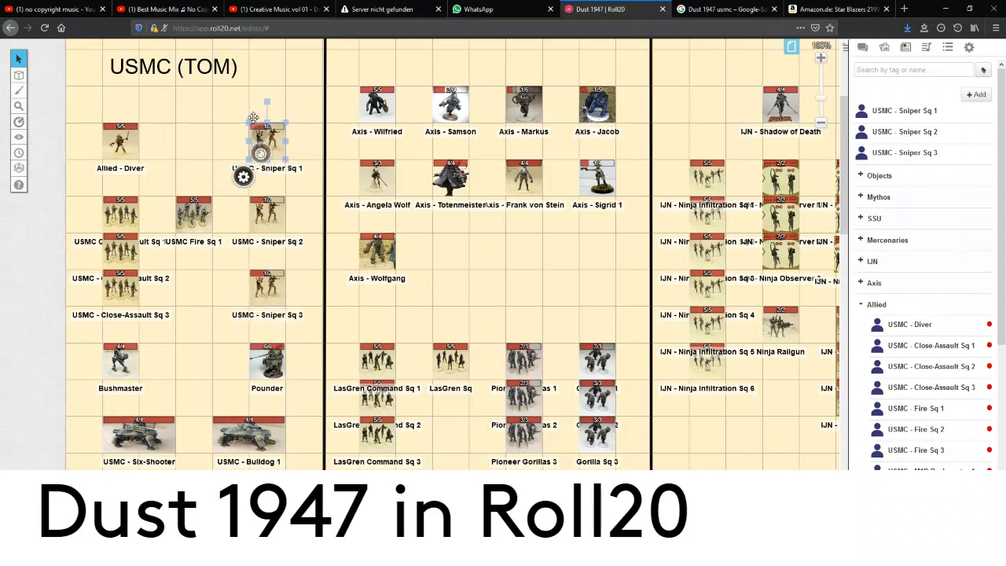
pyautogui.click(243, 86)
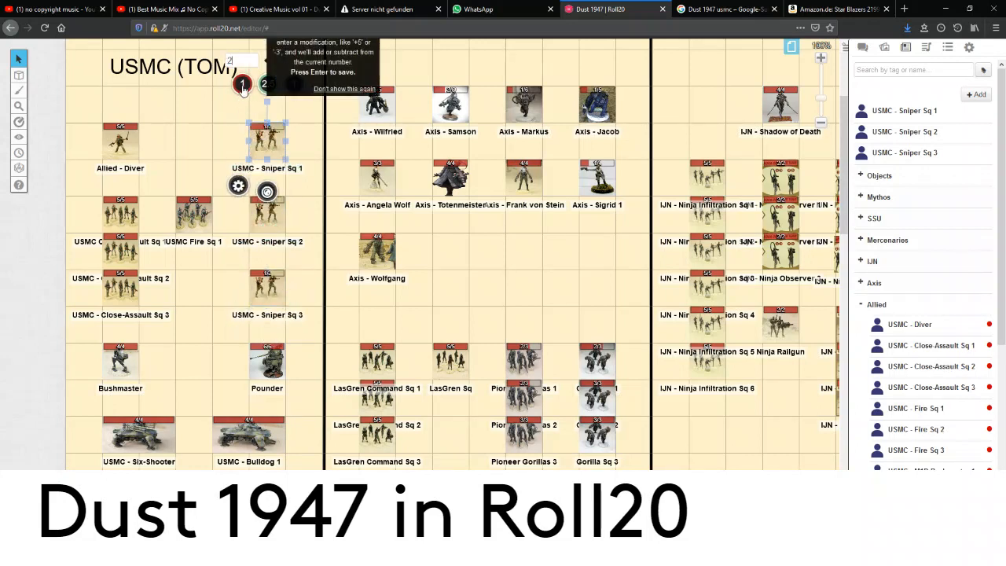
pyautogui.press('Return')
pyautogui.click(306, 195)
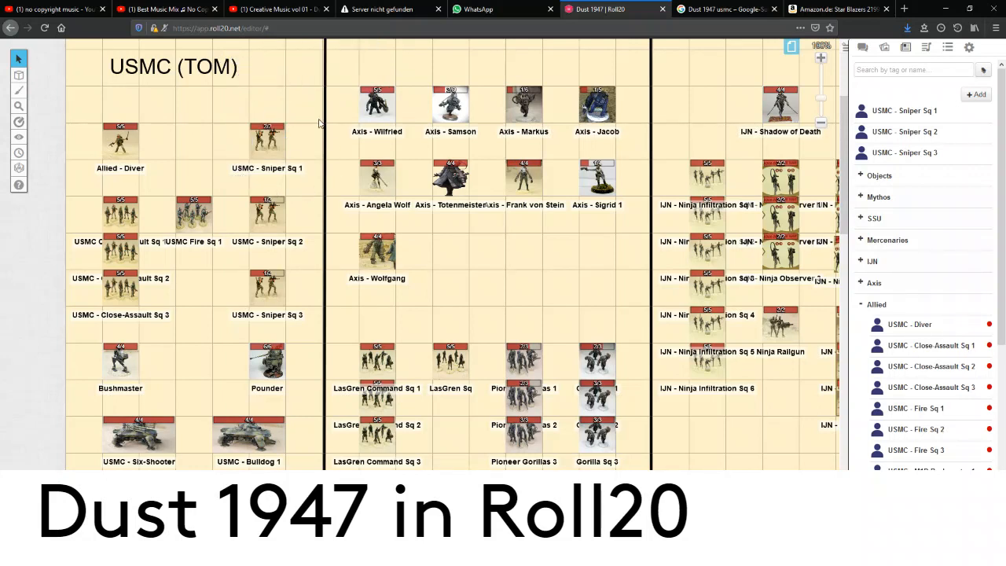
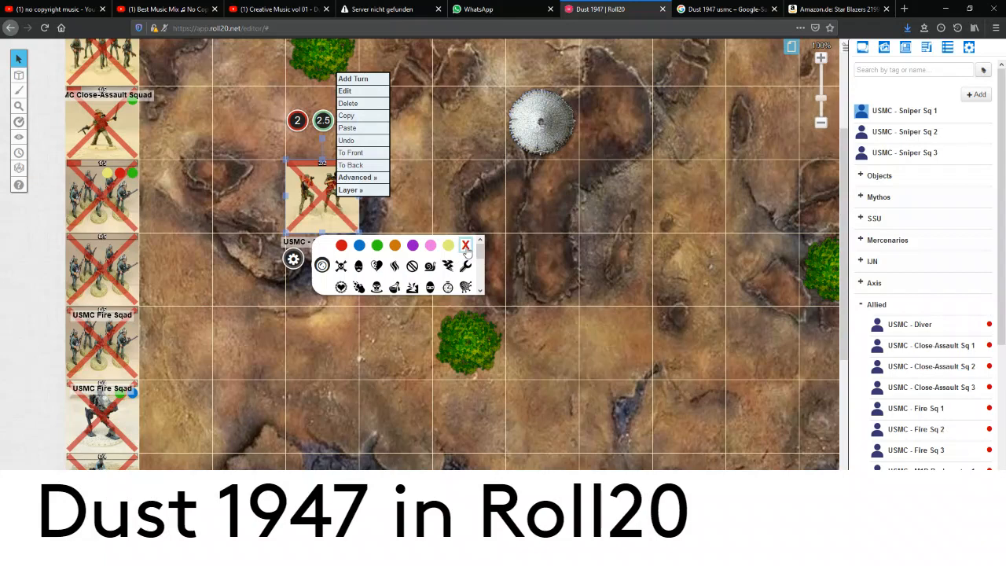
# Remove the red X status marker from the USMC - Sniper Squad token on the battle map
pyautogui.click(437, 178)
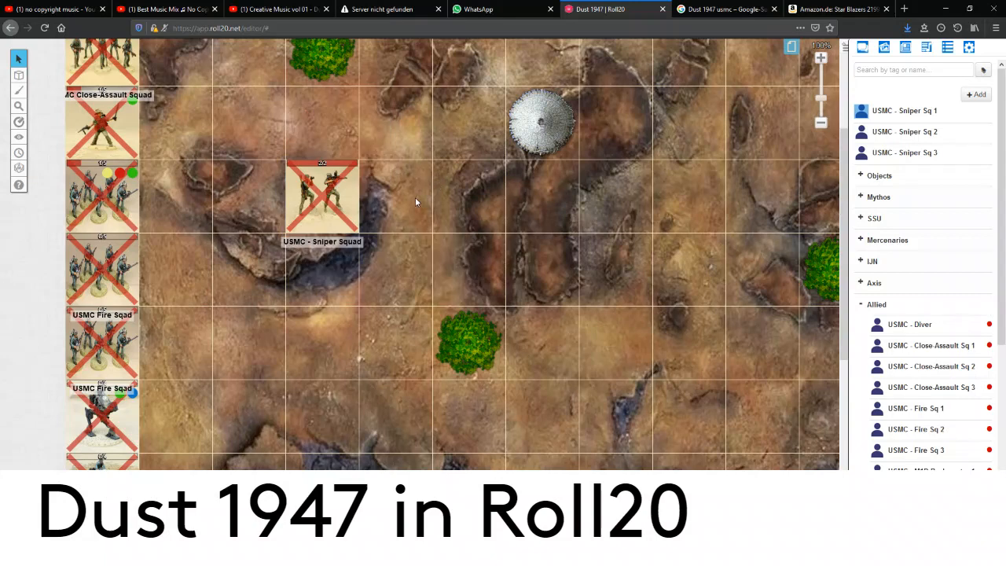
pyautogui.scroll(1, 416, 202)
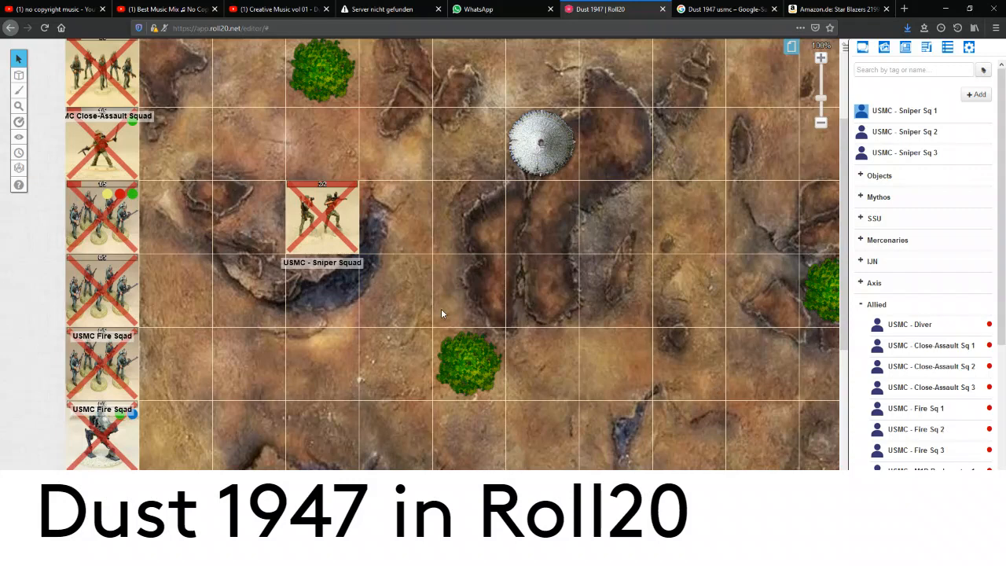
pyautogui.click(319, 206)
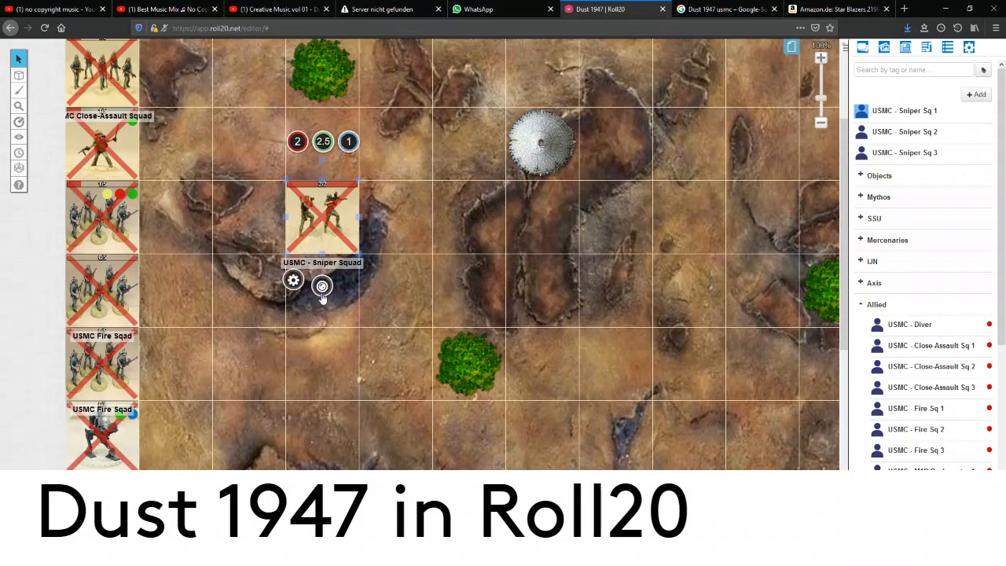
pyautogui.click(321, 294)
pyautogui.click(465, 266)
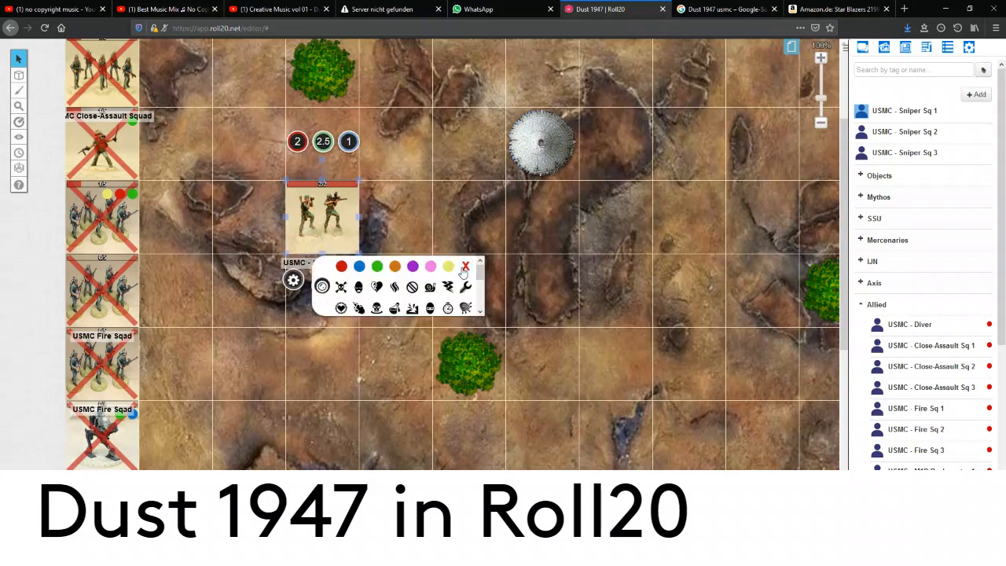
pyautogui.click(393, 186)
# Measure the range from the USMC - Sniper Squad token to squares six columns away, one row up and in its own row, with the ruler shown to others
pyautogui.moveTo(22, 128)
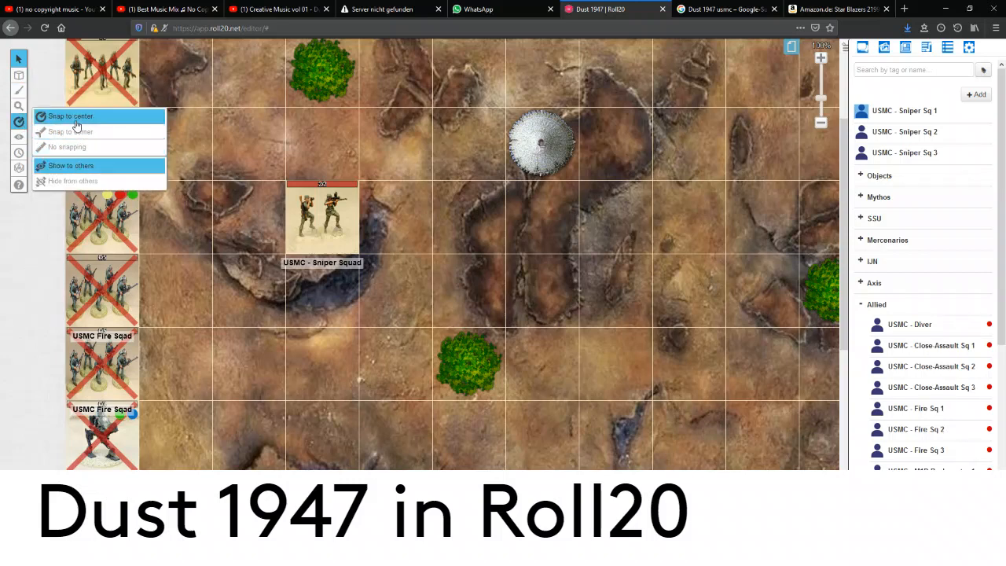
pyautogui.moveTo(328, 219)
pyautogui.mouseDown()
pyautogui.moveTo(415, 219)
pyautogui.moveTo(329, 219)
pyautogui.mouseUp()
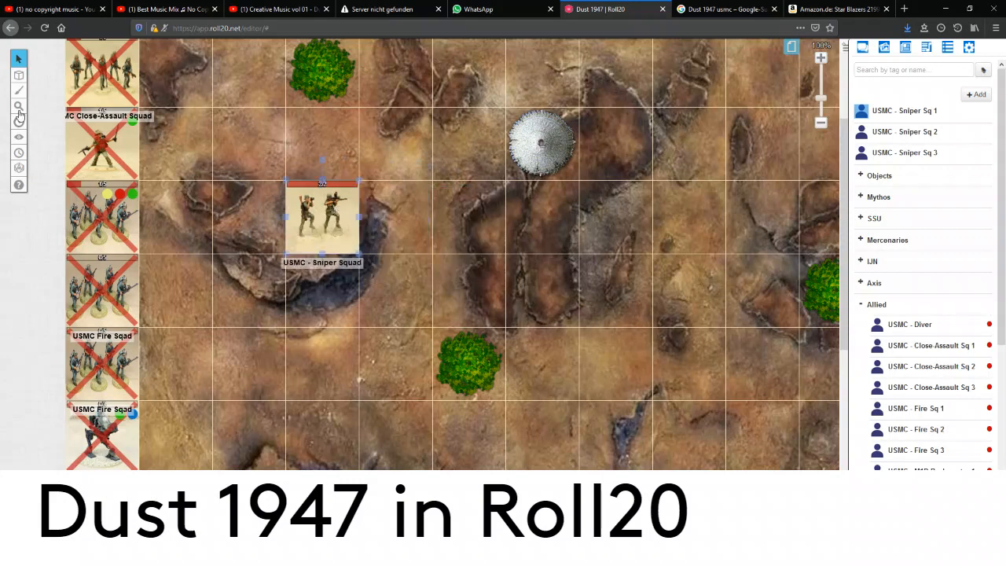
pyautogui.moveTo(19, 122)
pyautogui.click(129, 165)
pyautogui.moveTo(322, 217); pyautogui.dragTo(772, 153)
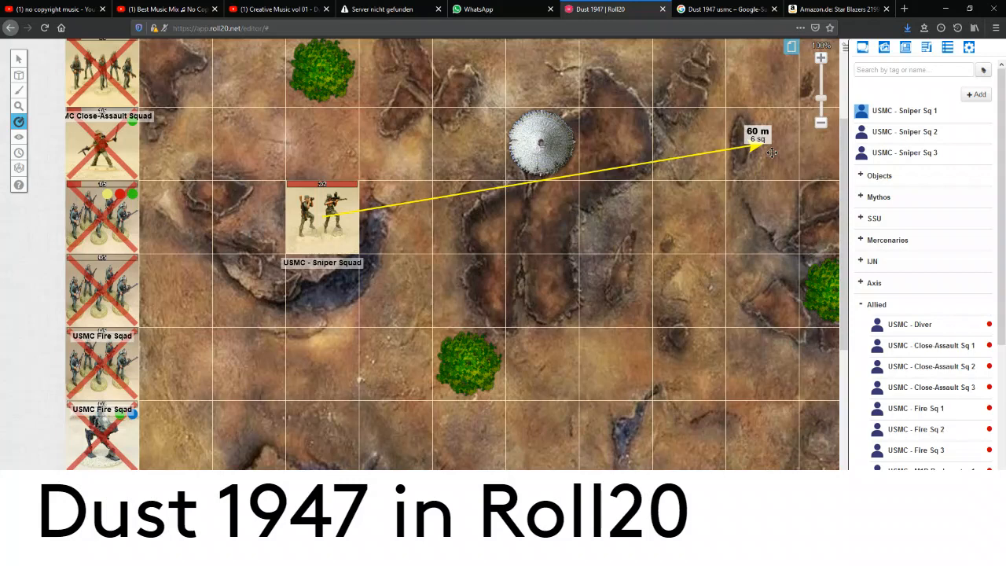
pyautogui.moveTo(771, 154); pyautogui.dragTo(753, 150)
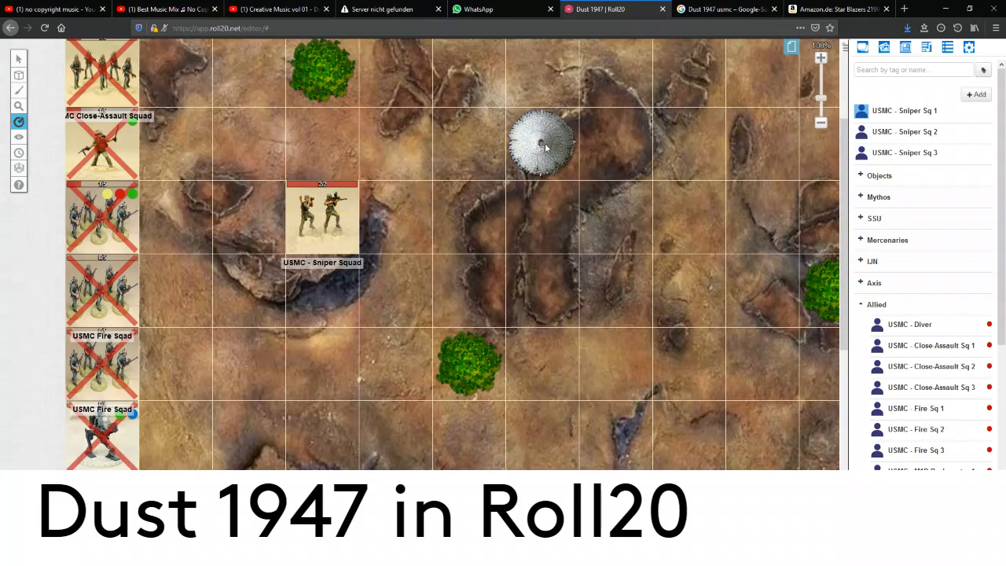
pyautogui.moveTo(322, 218); pyautogui.dragTo(744, 219)
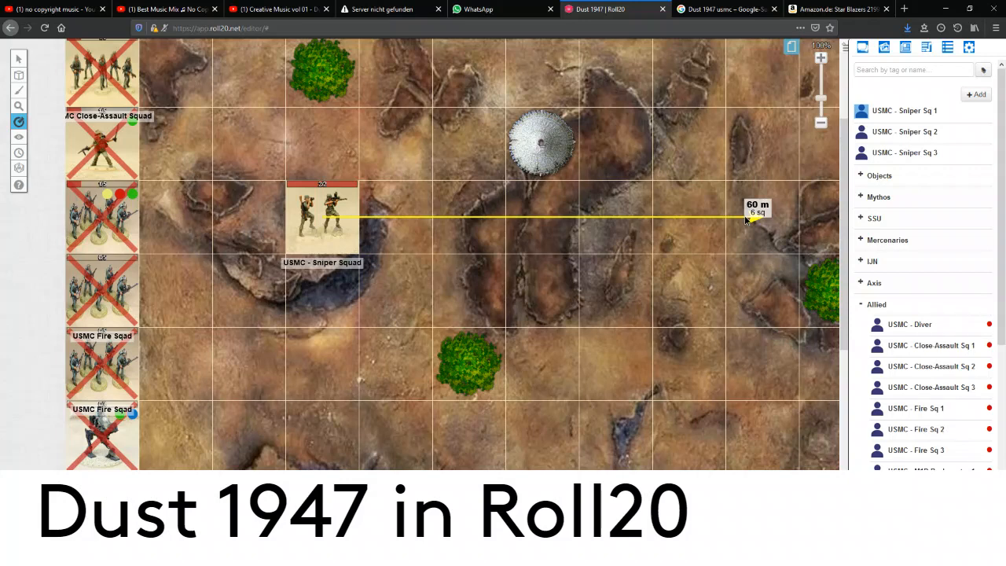
pyautogui.moveTo(745, 220); pyautogui.dragTo(746, 219)
# Place a DS - Sniper Sq token from the journal six squares from the USMC - Sniper Squad in the same row
pyautogui.scroll(-3, 926, 365)
pyautogui.scroll(-4, 920, 377)
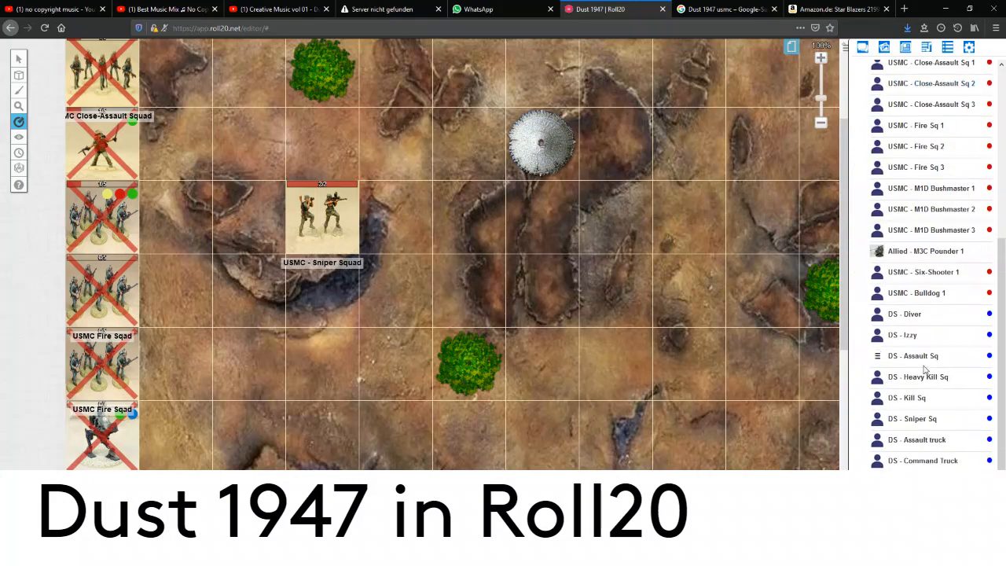
pyautogui.moveTo(878, 423); pyautogui.dragTo(711, 230)
pyautogui.moveTo(877, 421); pyautogui.dragTo(720, 211)
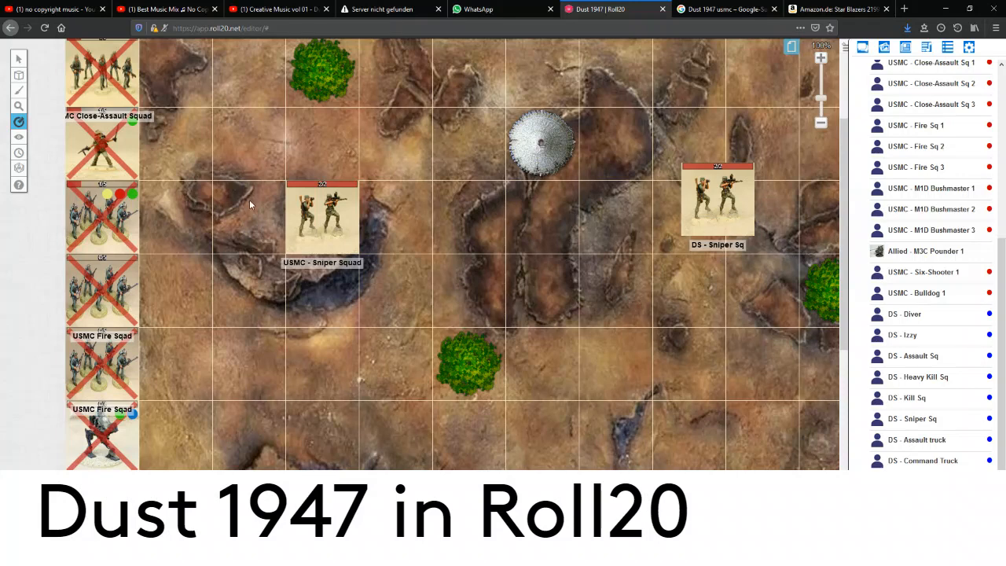
pyautogui.click(16, 61)
pyautogui.moveTo(731, 192); pyautogui.dragTo(768, 217)
pyautogui.click(642, 252)
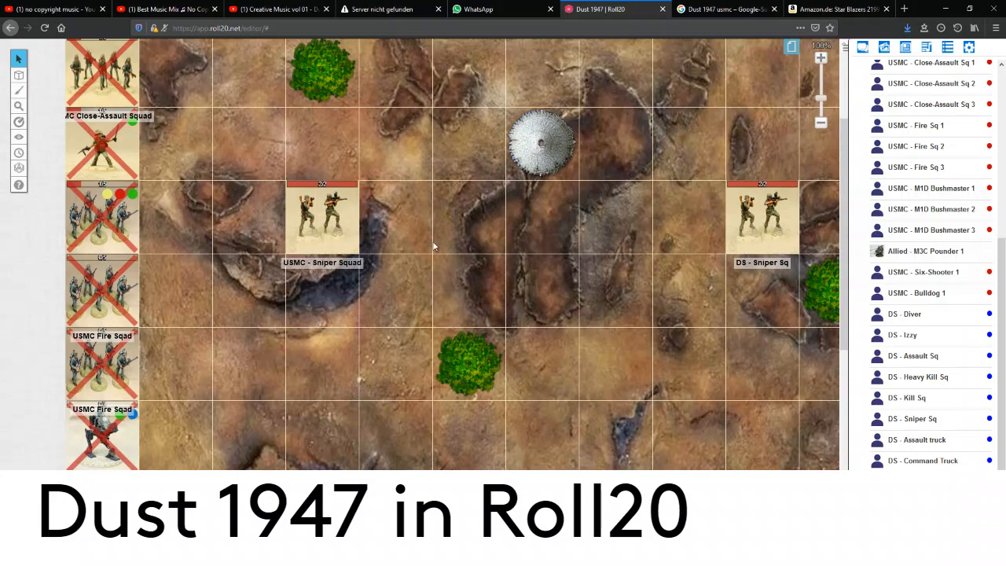
# Measure from the USMC - Sniper Squad toward the DS - Sniper Sq and move the DS token up one square
pyautogui.moveTo(23, 105)
pyautogui.click(19, 121)
pyautogui.moveTo(318, 212); pyautogui.dragTo(754, 130)
pyautogui.click(19, 58)
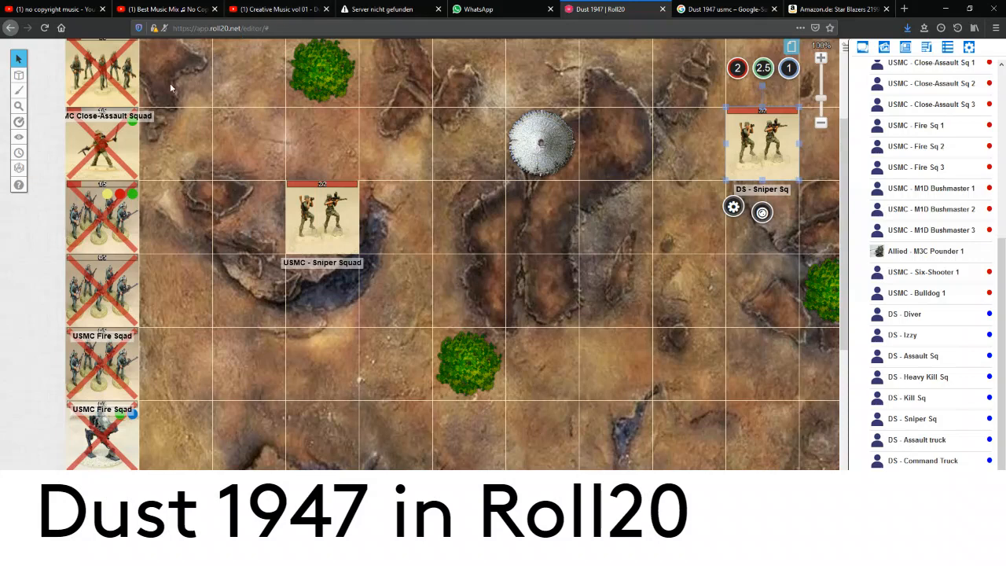
# Measure the diagonal distance from the USMC - Sniper Squad to the DS - Sniper Sq token one row higher
pyautogui.click(19, 123)
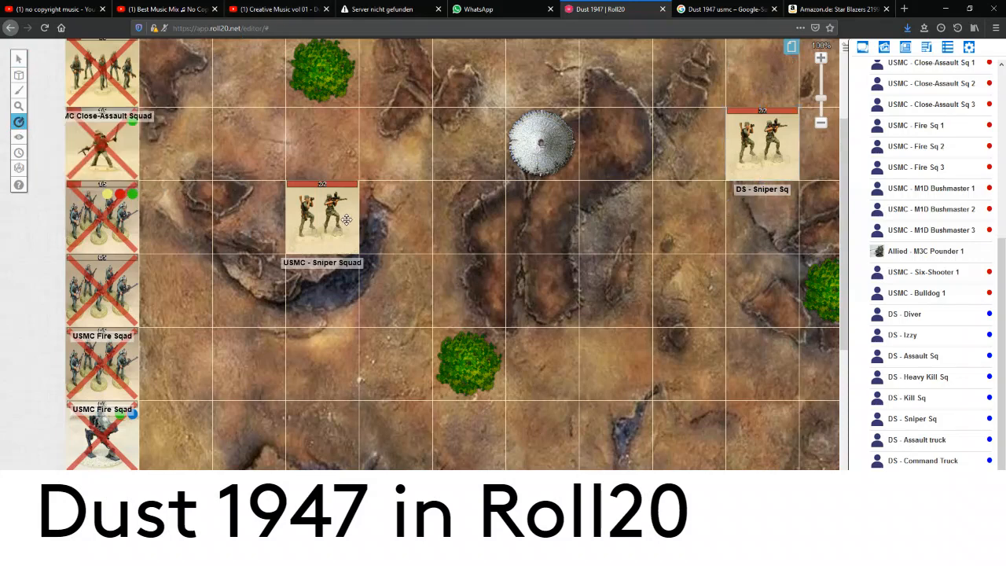
pyautogui.moveTo(348, 218)
pyautogui.mouseDown()
pyautogui.moveTo(751, 219)
pyautogui.moveTo(772, 155)
pyautogui.mouseUp()
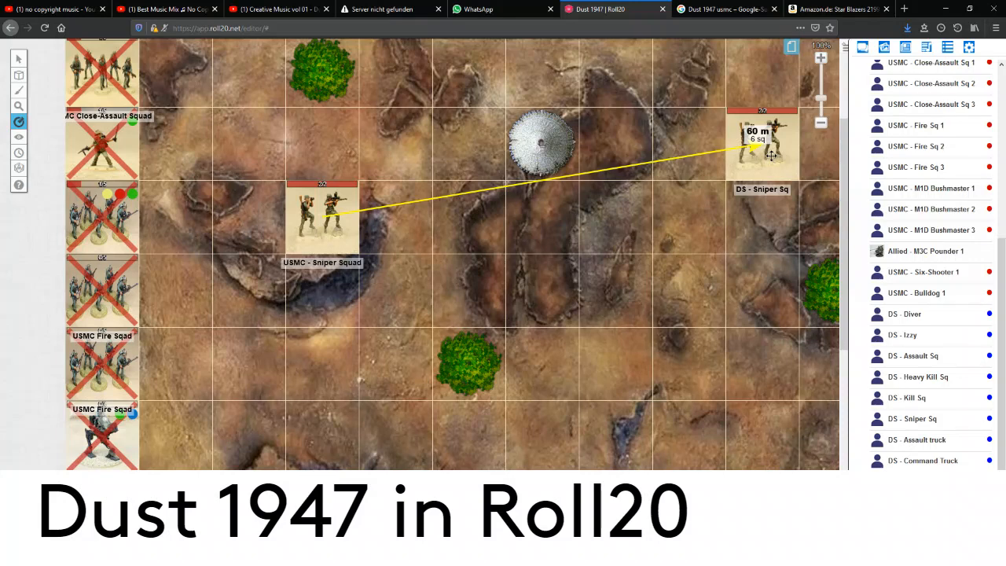
pyautogui.moveTo(772, 154); pyautogui.dragTo(769, 162)
# Place another unit token from the journal lower on the map, aligned to the grid in the DS - Sniper Sq token's column
pyautogui.scroll(-1, 964, 241)
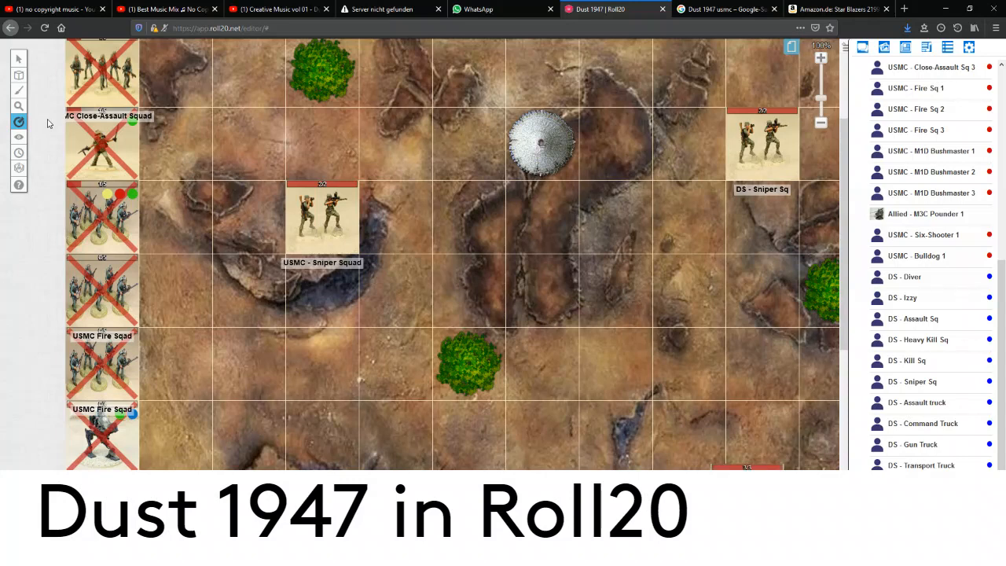
pyautogui.click(19, 58)
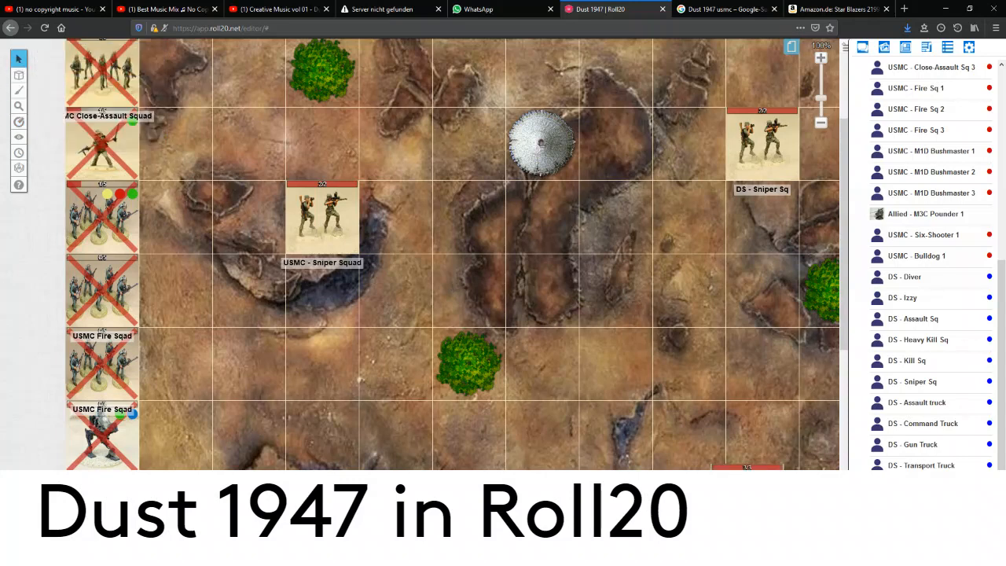
pyautogui.click(761, 465)
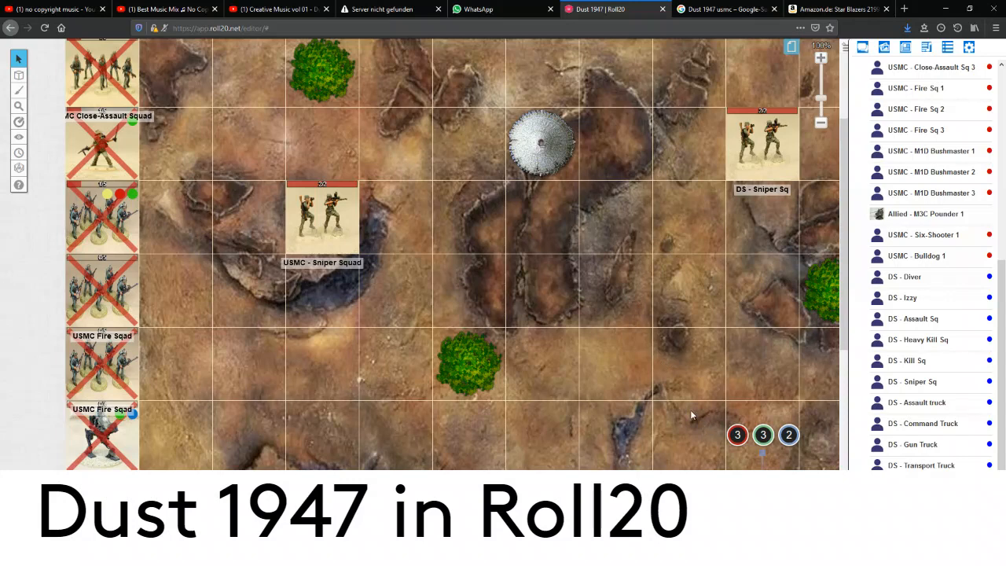
# Measure from the USMC - Sniper Squad diagonally to the adjacent square and to the green tree two squares away
pyautogui.scroll(-3, 690, 415)
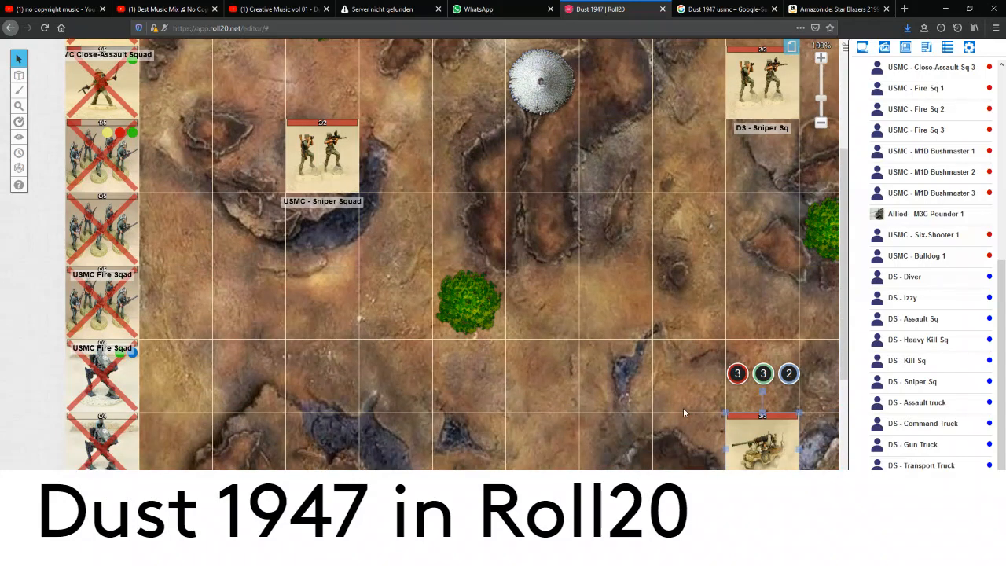
pyautogui.click(558, 328)
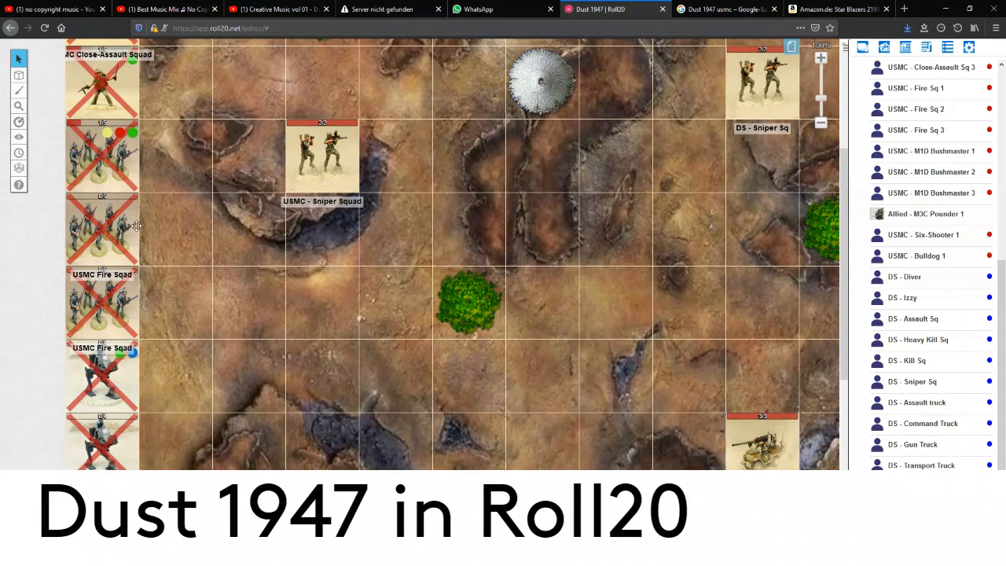
pyautogui.click(19, 121)
pyautogui.moveTo(331, 159); pyautogui.dragTo(761, 169)
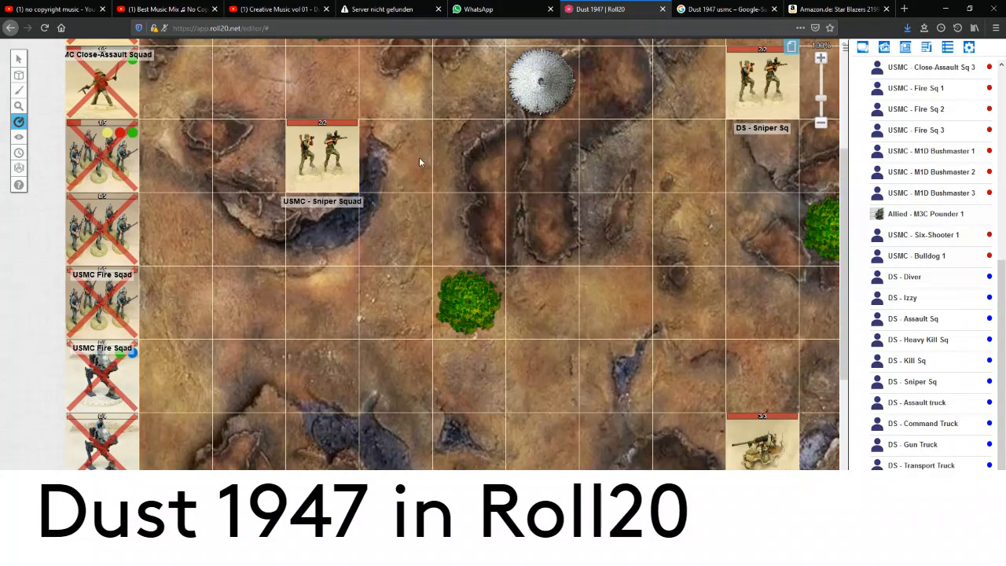
pyautogui.moveTo(336, 167); pyautogui.dragTo(405, 247)
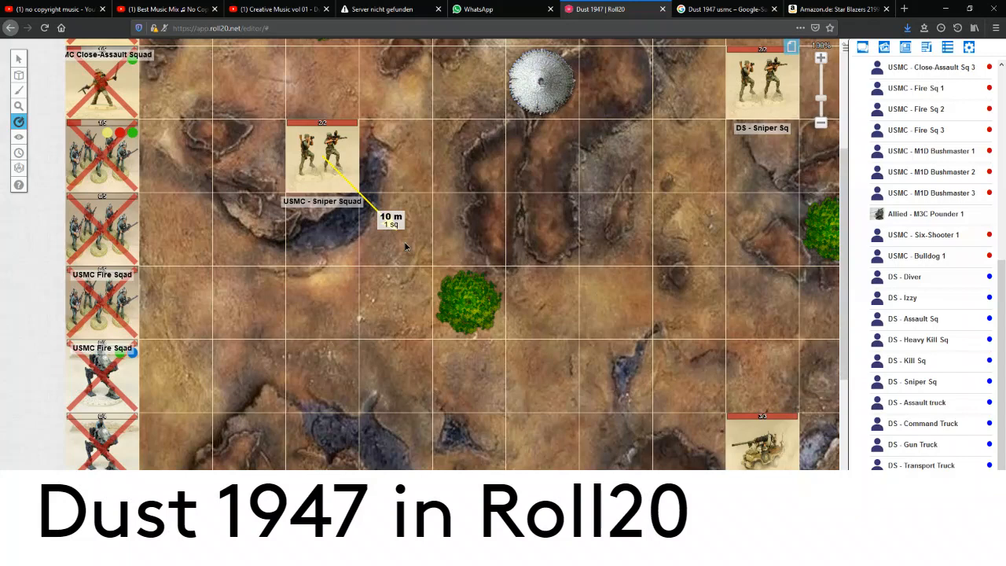
pyautogui.moveTo(406, 246); pyautogui.dragTo(350, 177)
pyautogui.moveTo(432, 257); pyautogui.dragTo(475, 309)
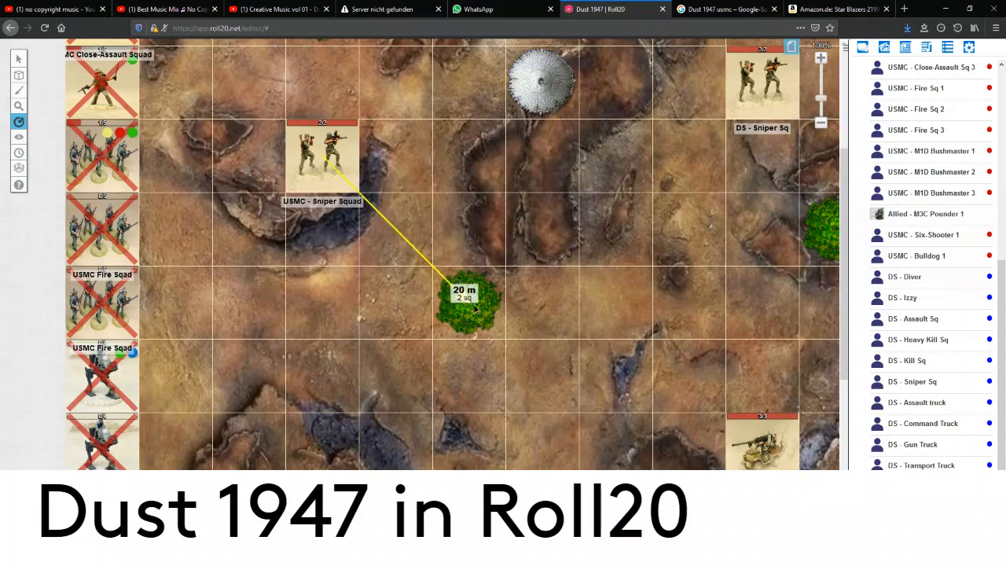
pyautogui.moveTo(475, 310); pyautogui.dragTo(478, 306)
# Measure from the USMC - Sniper Squad to the DS - Sniper Sq column in its own row, two rows down, and at the lower gun token
pyautogui.moveTo(476, 303); pyautogui.dragTo(754, 162)
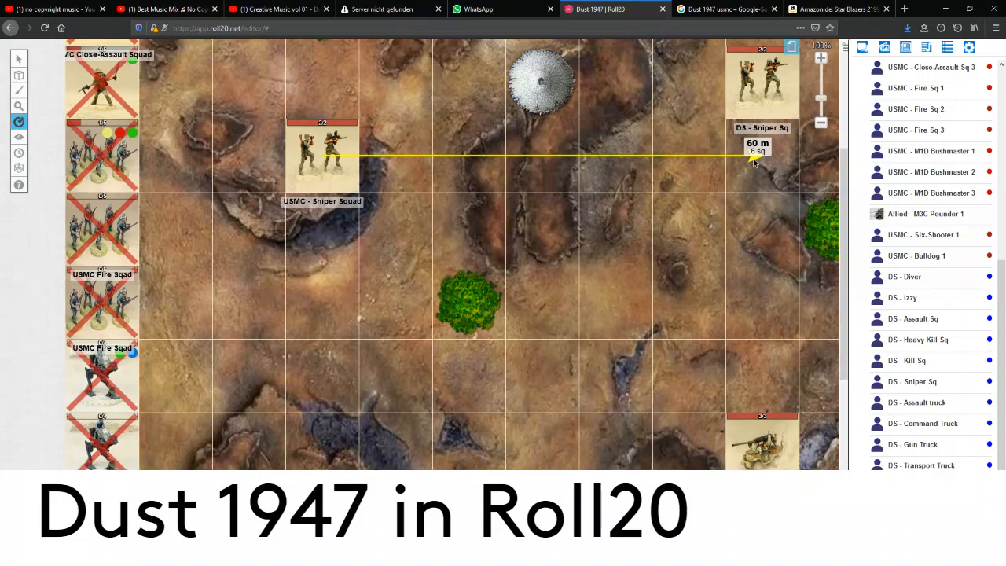
pyautogui.moveTo(755, 162); pyautogui.dragTo(766, 308)
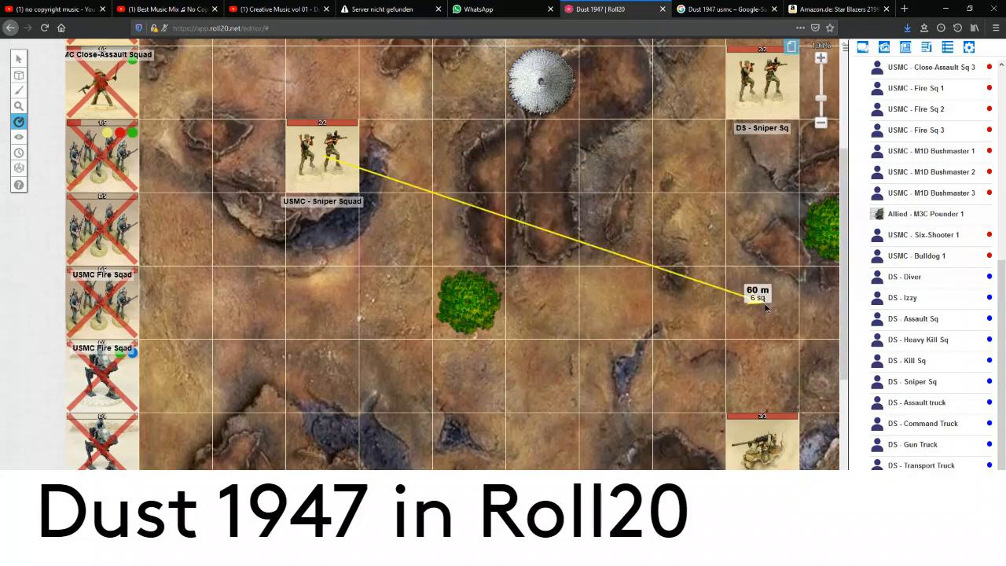
pyautogui.moveTo(767, 310); pyautogui.dragTo(774, 464)
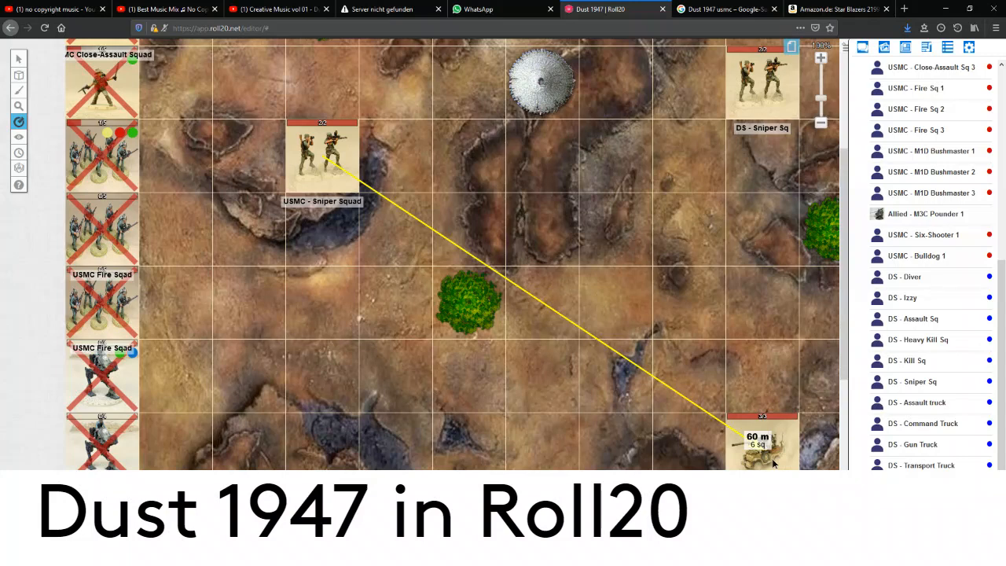
pyautogui.moveTo(774, 464); pyautogui.dragTo(773, 464)
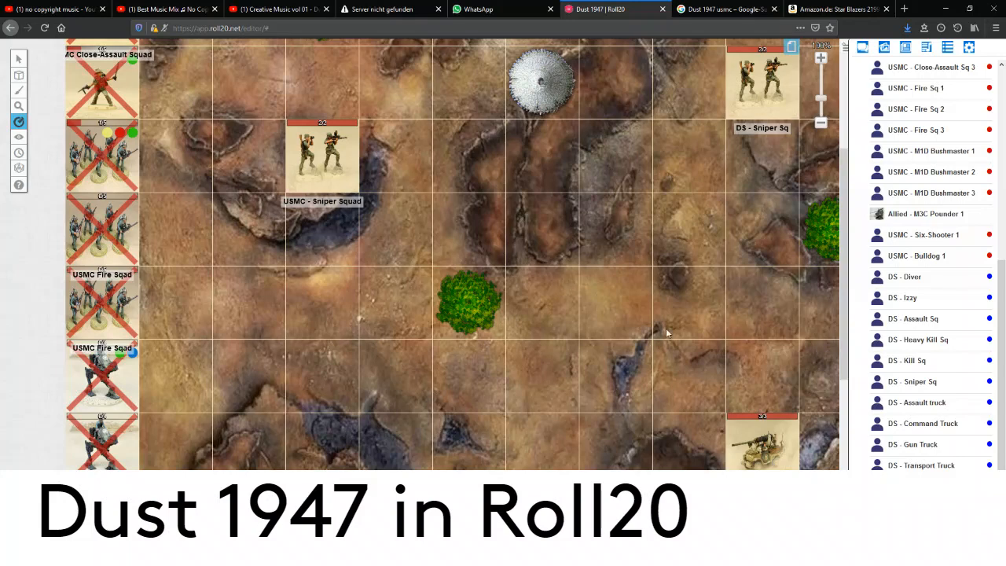
# Place a USMC - Sniper Sq 2 token from the journal on the map just below the USMC - Sniper Squad
pyautogui.scroll(5, 927, 197)
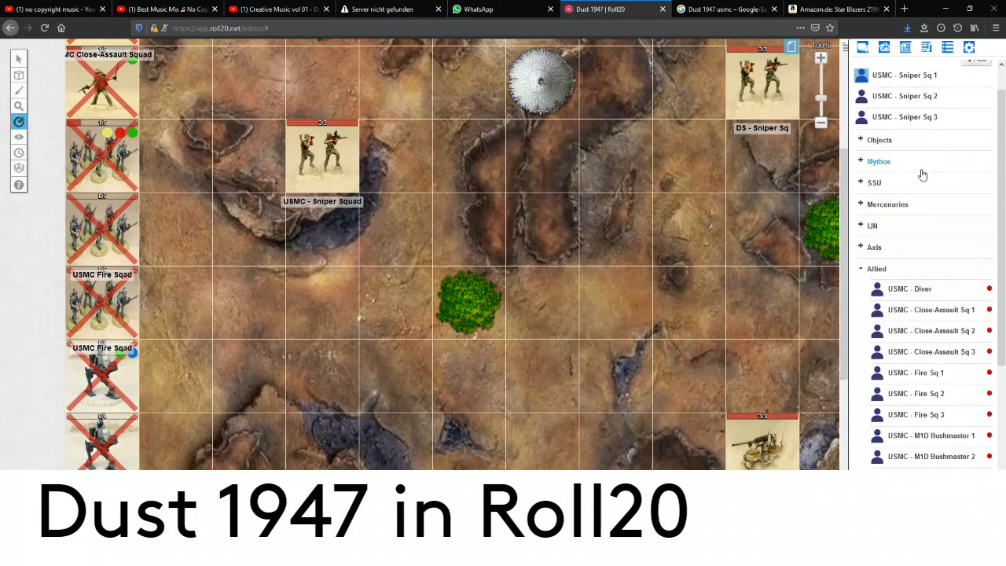
pyautogui.click(19, 58)
pyautogui.moveTo(888, 139); pyautogui.dragTo(362, 251)
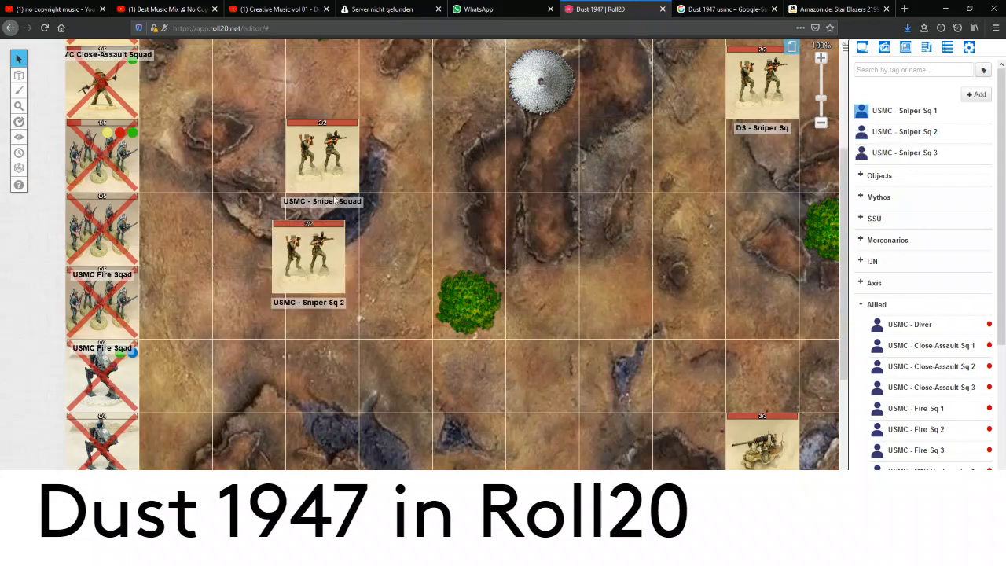
# Rename the USMC - Sniper Squad token to USMC - Sniper Sq 1 and save the change
pyautogui.doubleClick(334, 167)
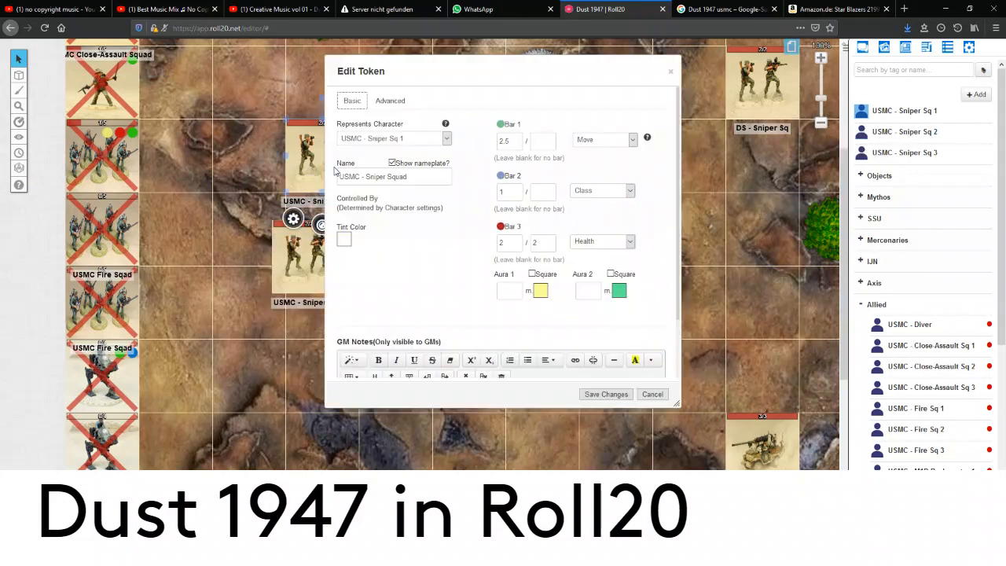
pyautogui.moveTo(398, 177); pyautogui.dragTo(404, 177)
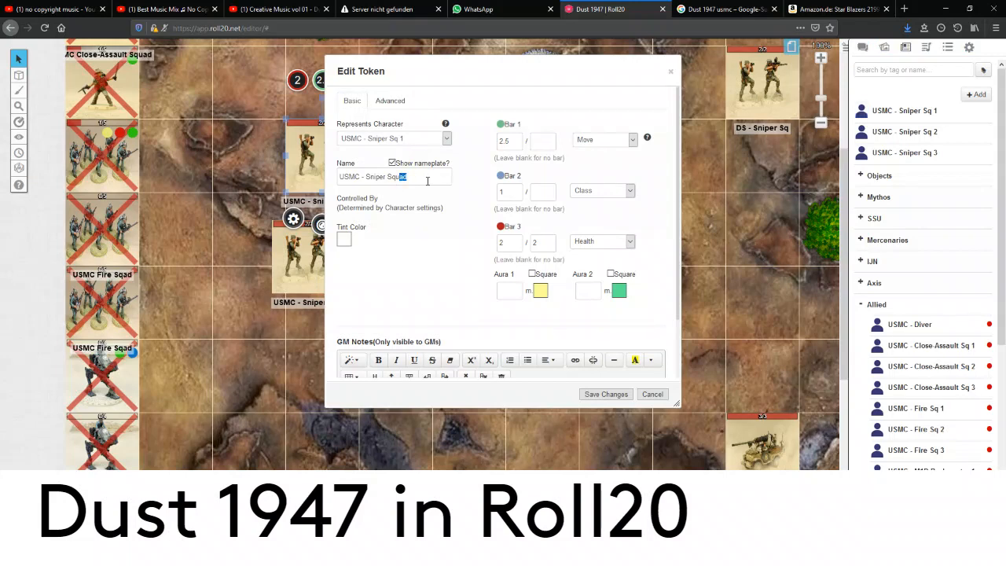
pyautogui.press('BackSpace')
pyautogui.click(620, 397)
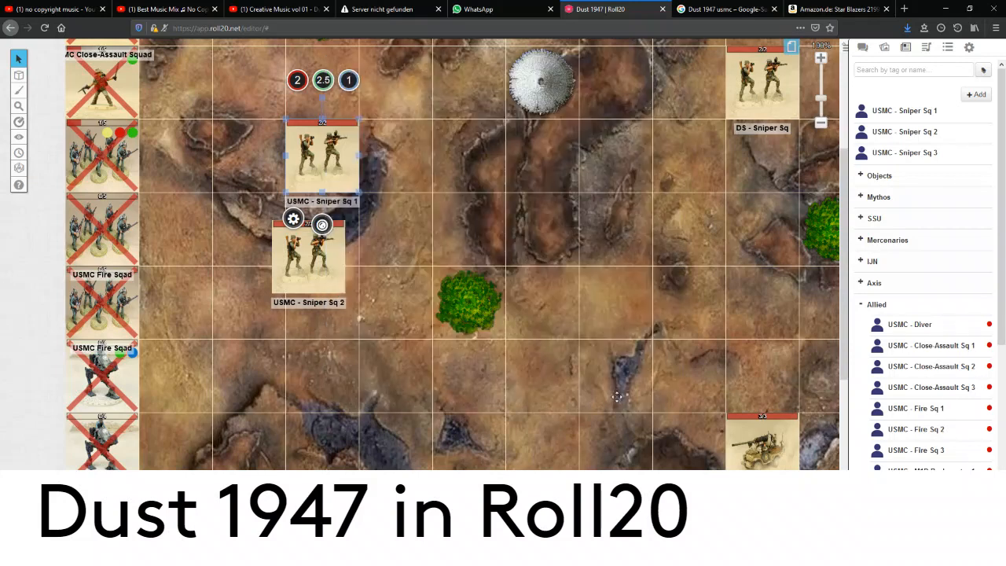
# Replace the default token of the USMC - Sniper Sq 1 journal character with the selected renamed token and save the character
pyautogui.click(897, 115)
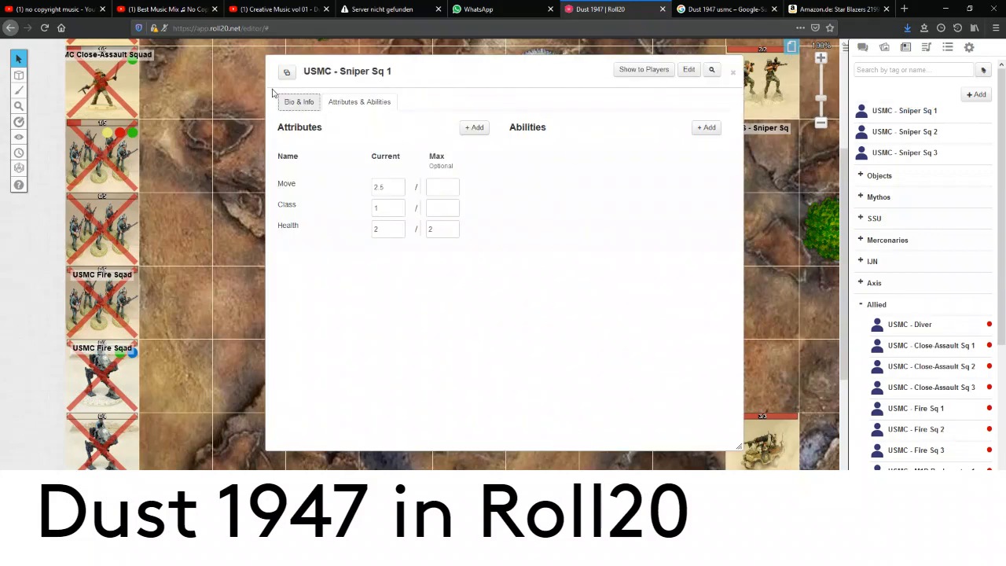
pyautogui.click(688, 69)
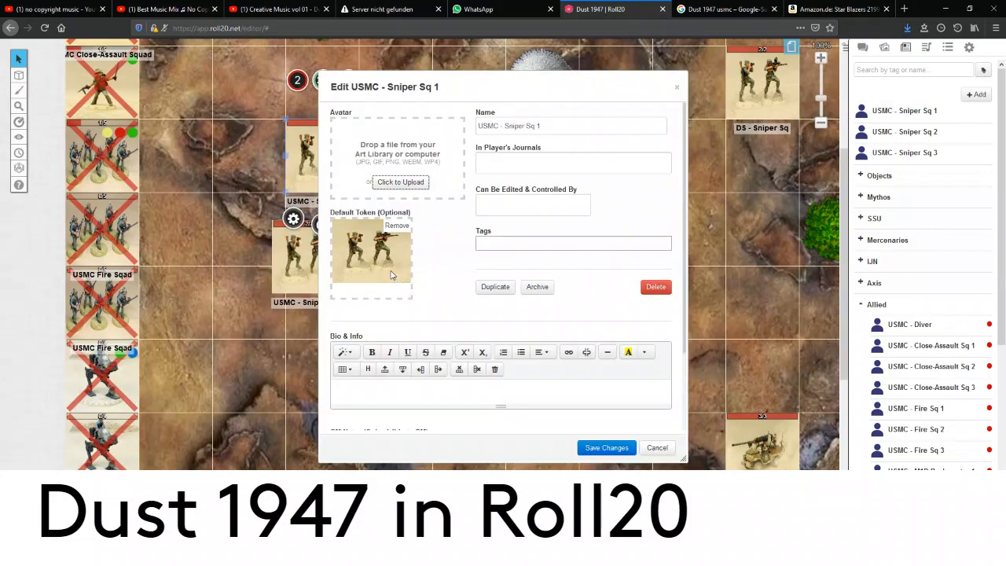
pyautogui.click(396, 228)
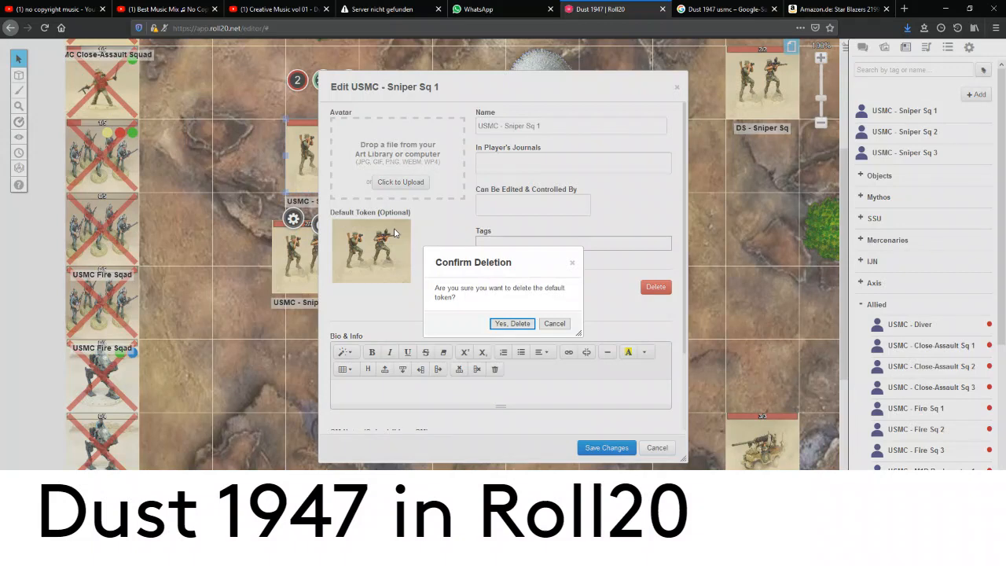
pyautogui.click(521, 327)
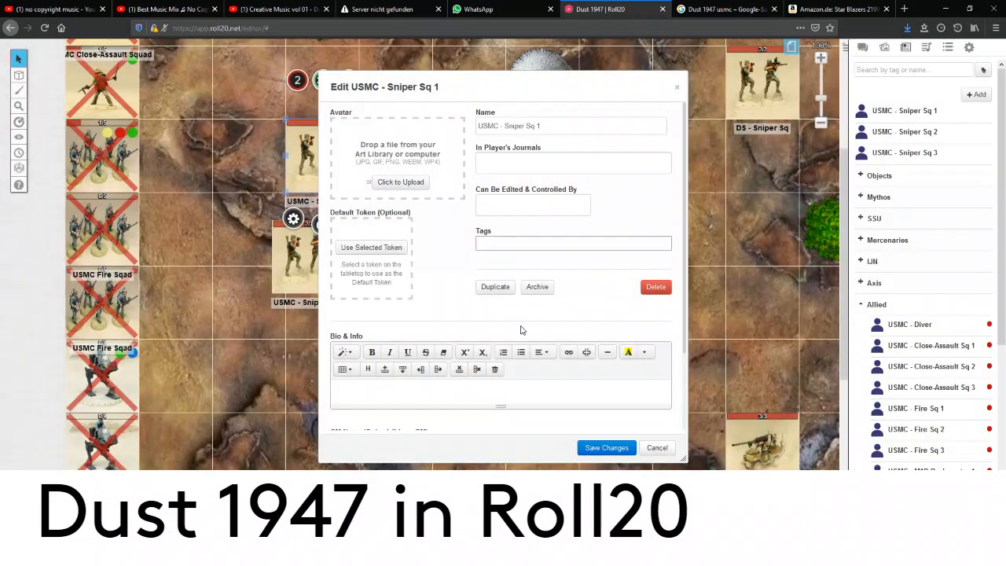
pyautogui.click(377, 250)
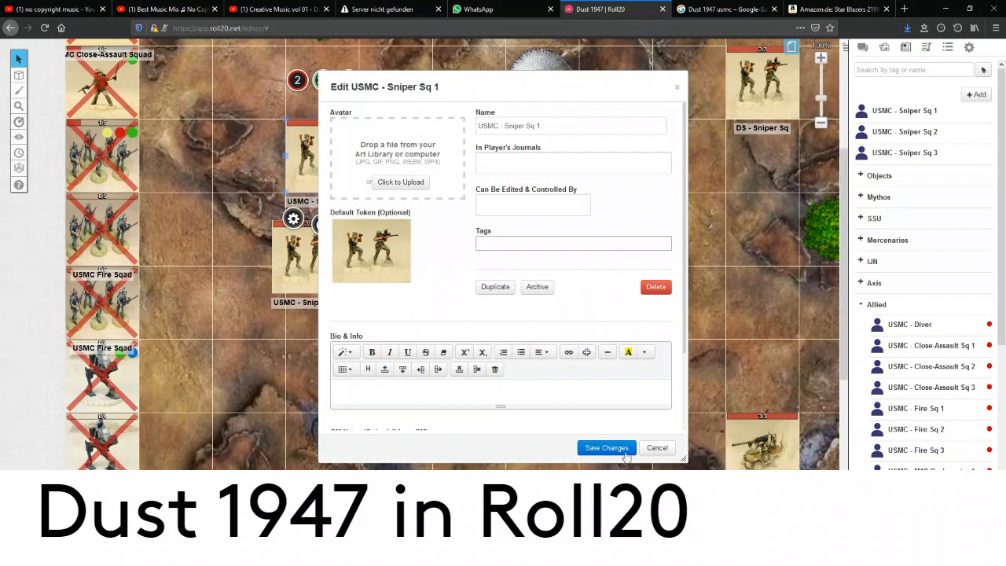
pyautogui.click(606, 448)
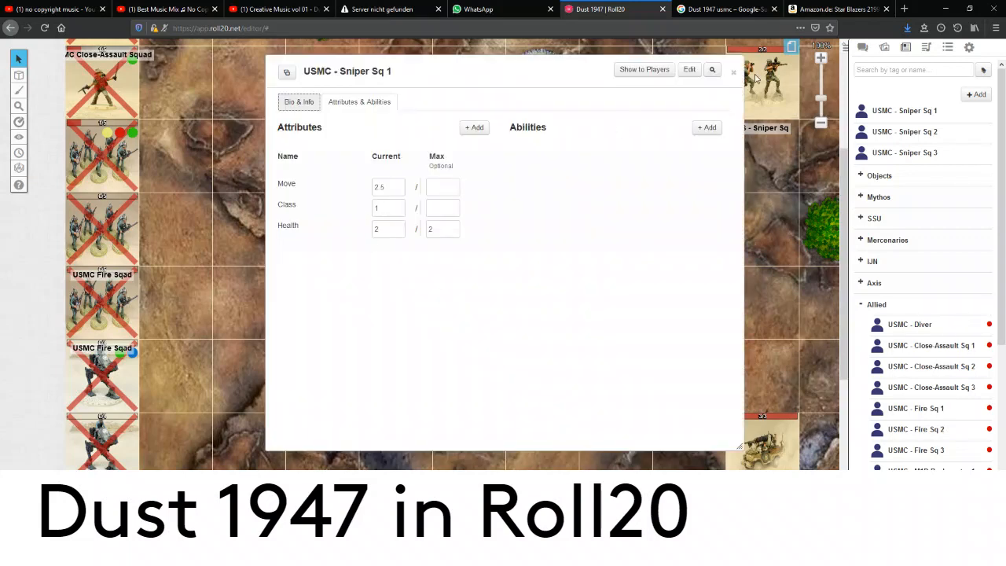
pyautogui.click(734, 73)
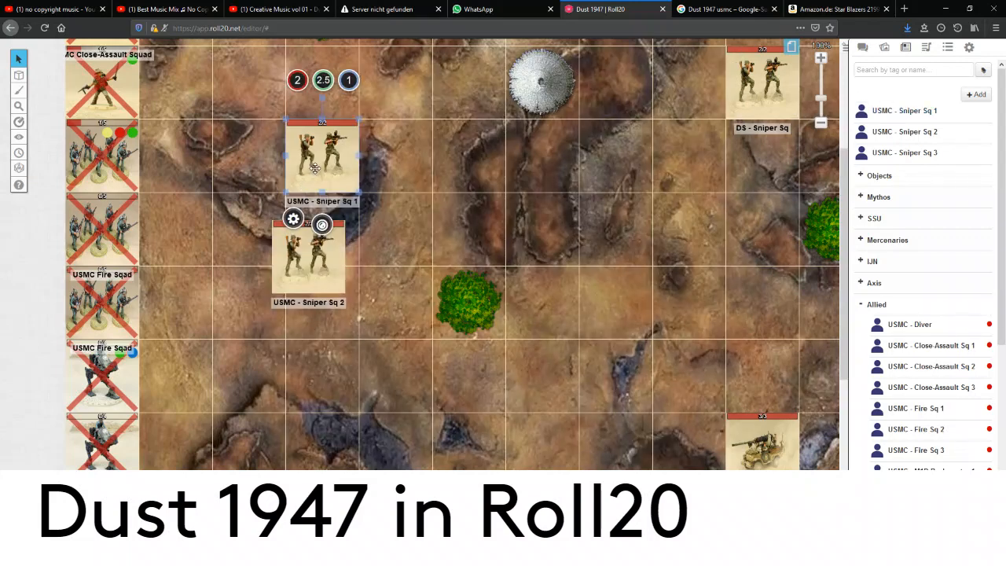
# Replace the USMC - Sniper Sq 1 token on the map with a fresh one from the journal, resized to one square
pyautogui.press('Delete')
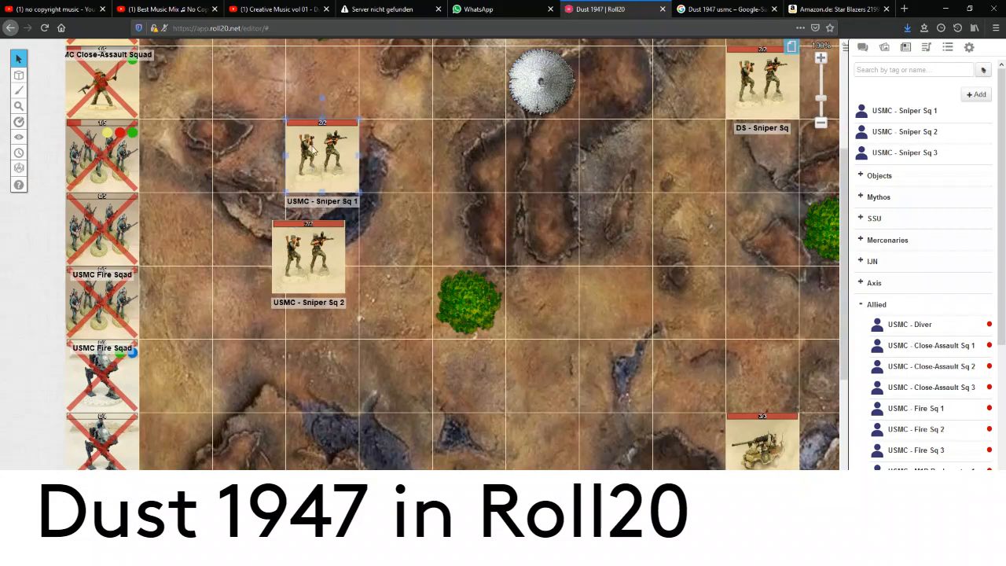
pyautogui.moveTo(892, 111); pyautogui.dragTo(303, 162)
pyautogui.click(302, 162)
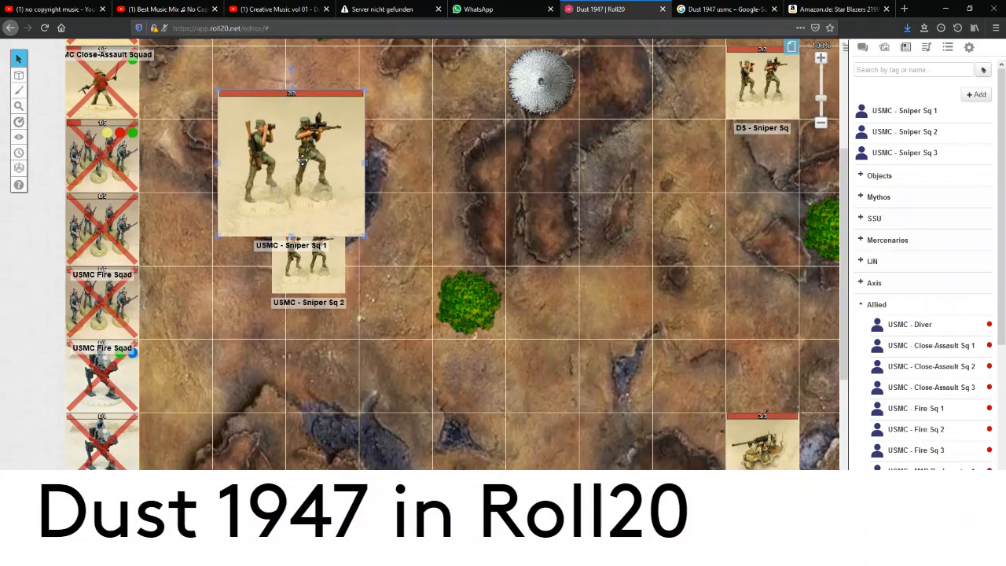
pyautogui.moveTo(364, 236); pyautogui.dragTo(285, 191)
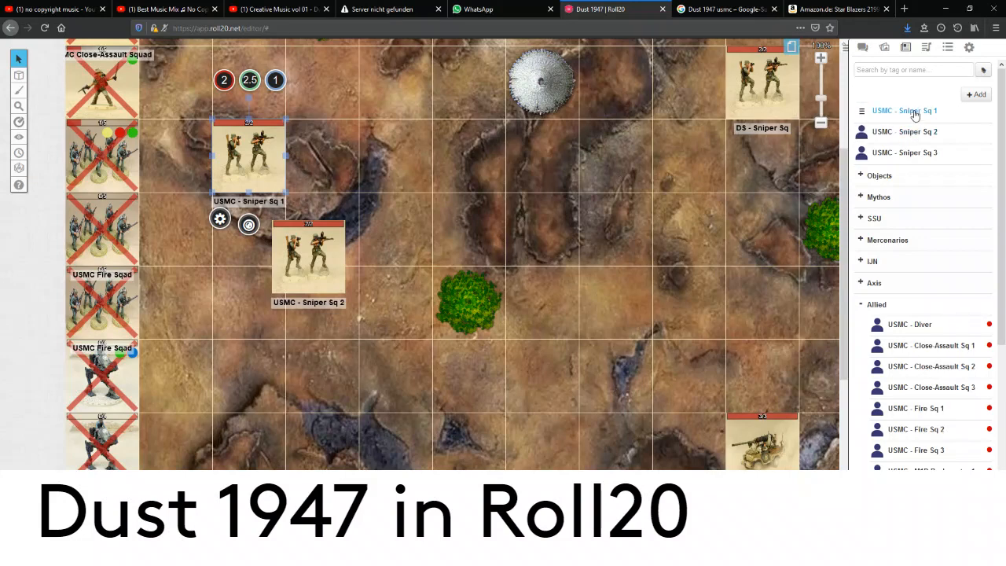
pyautogui.moveTo(914, 114); pyautogui.dragTo(476, 169)
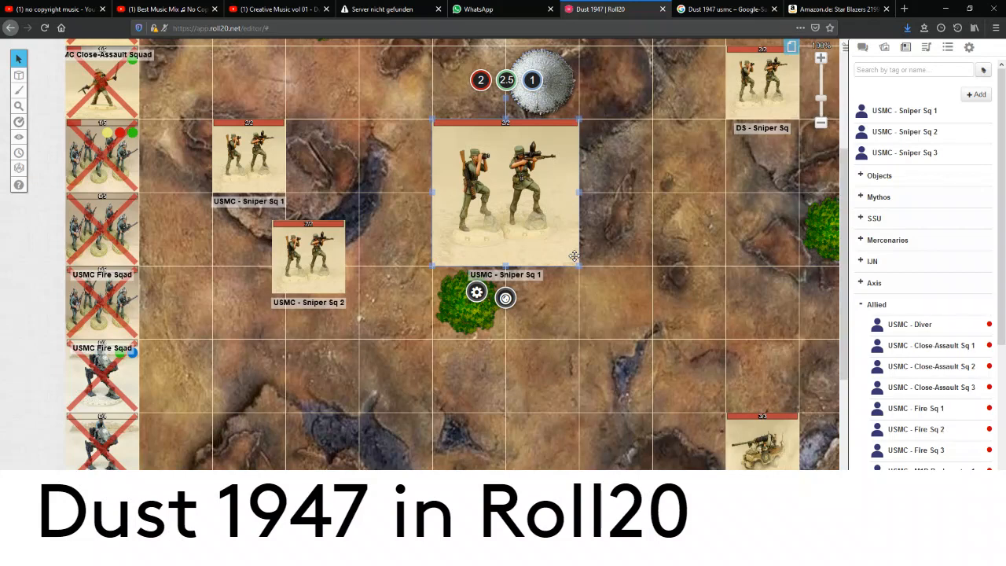
pyautogui.press('Delete')
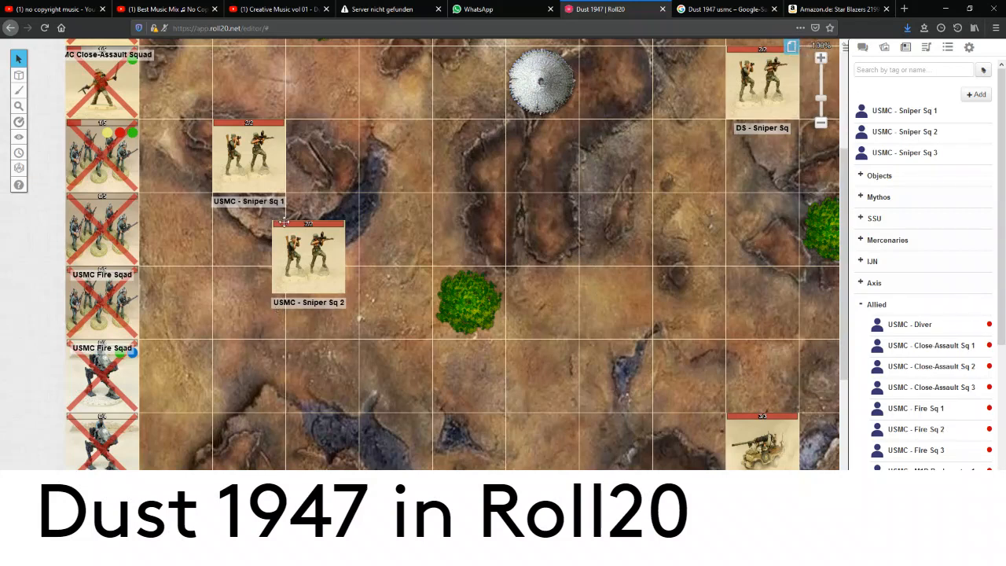
# Open the Allied Army page and move the USMC - Close-Assault Sq 3 token up below the Allied - Diver and back again
pyautogui.click(791, 47)
pyautogui.click(137, 69)
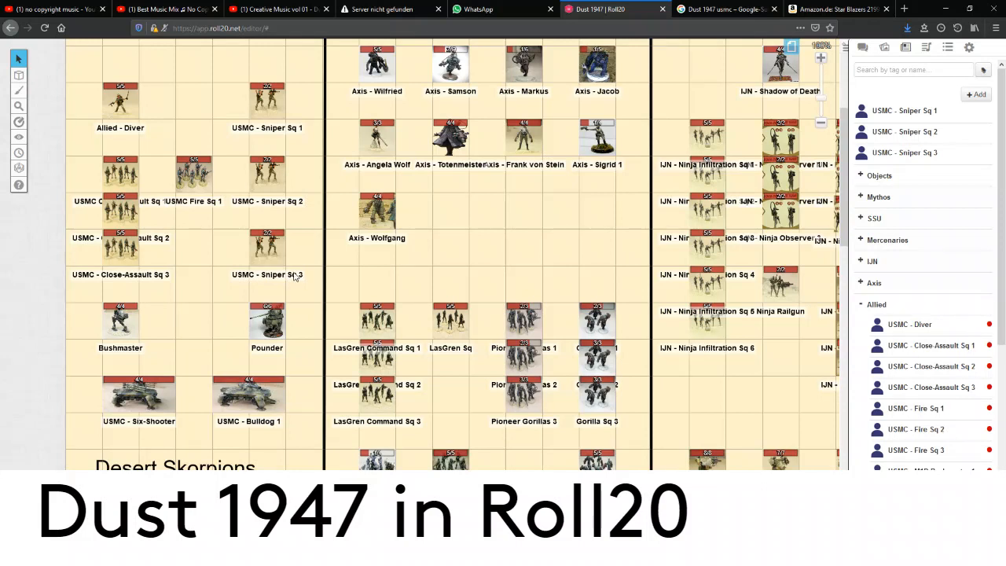
pyautogui.click(248, 229)
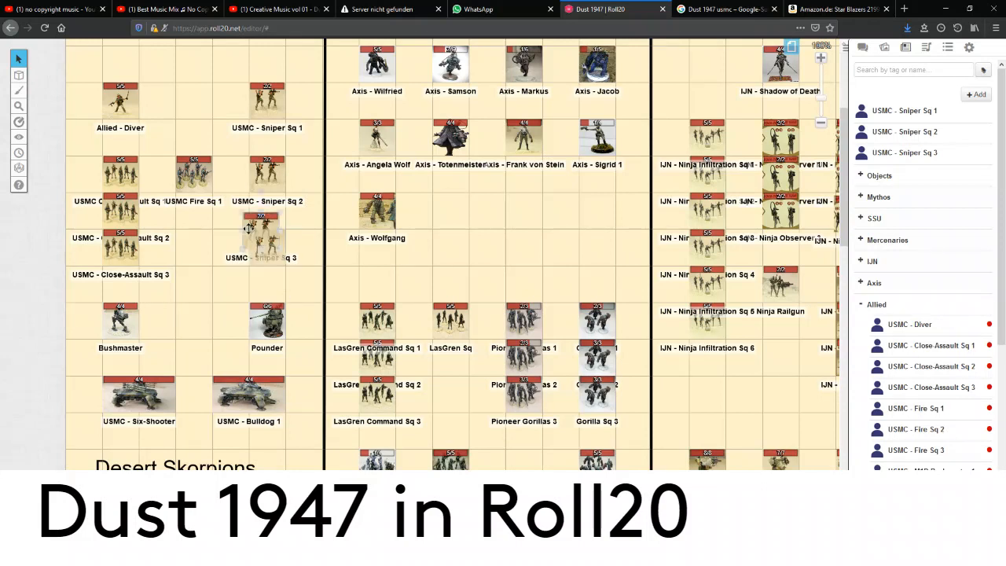
pyautogui.click(123, 246)
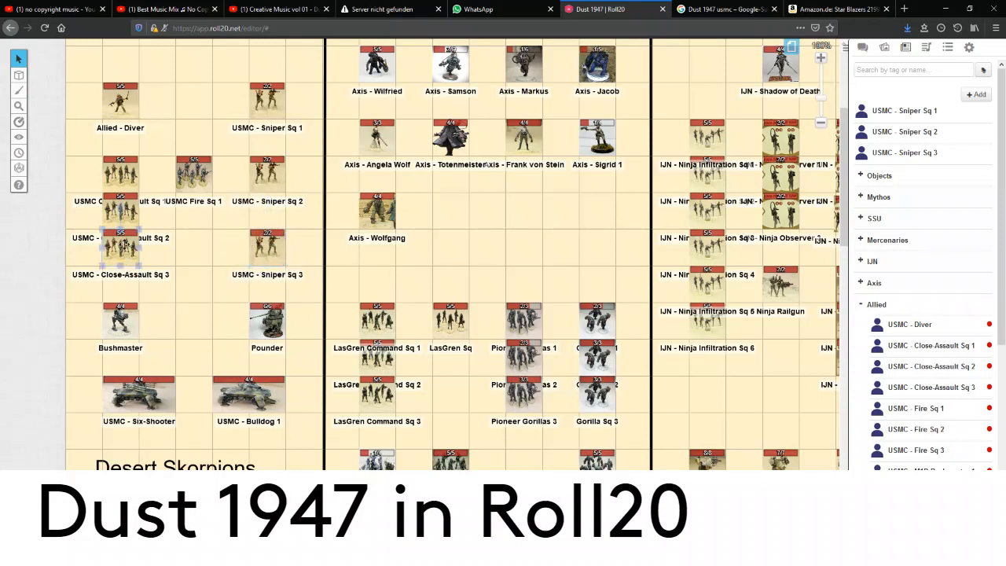
pyautogui.moveTo(123, 246); pyautogui.dragTo(157, 139)
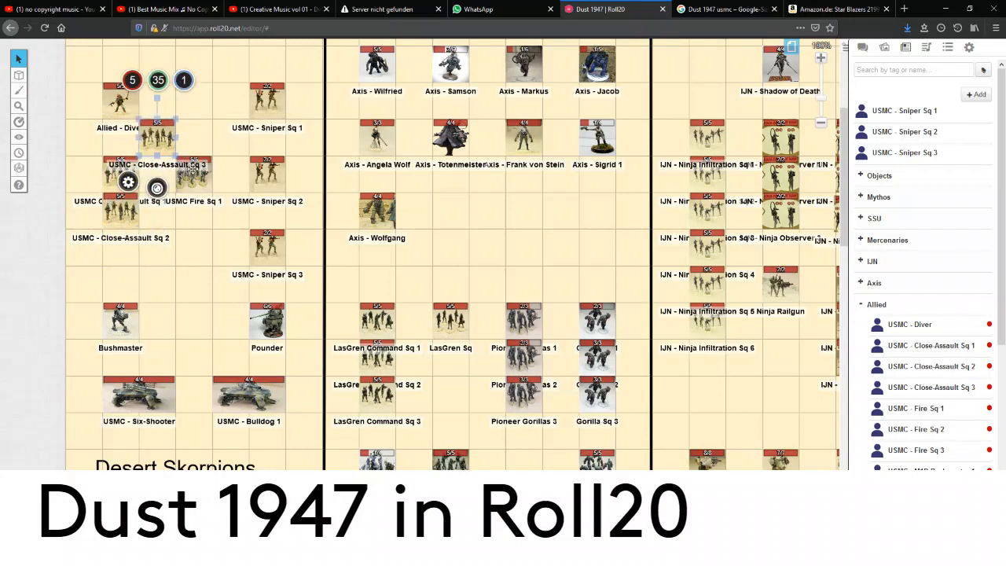
pyautogui.moveTo(157, 138); pyautogui.dragTo(119, 249)
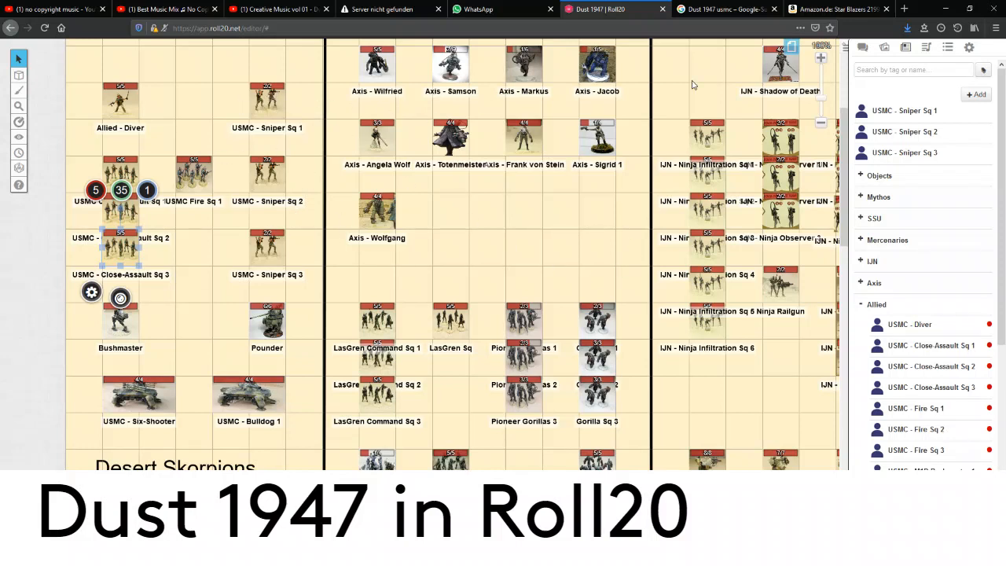
# Review the Allied Army page's size, scale, and grid cell width settings, then return to the page
pyautogui.click(799, 49)
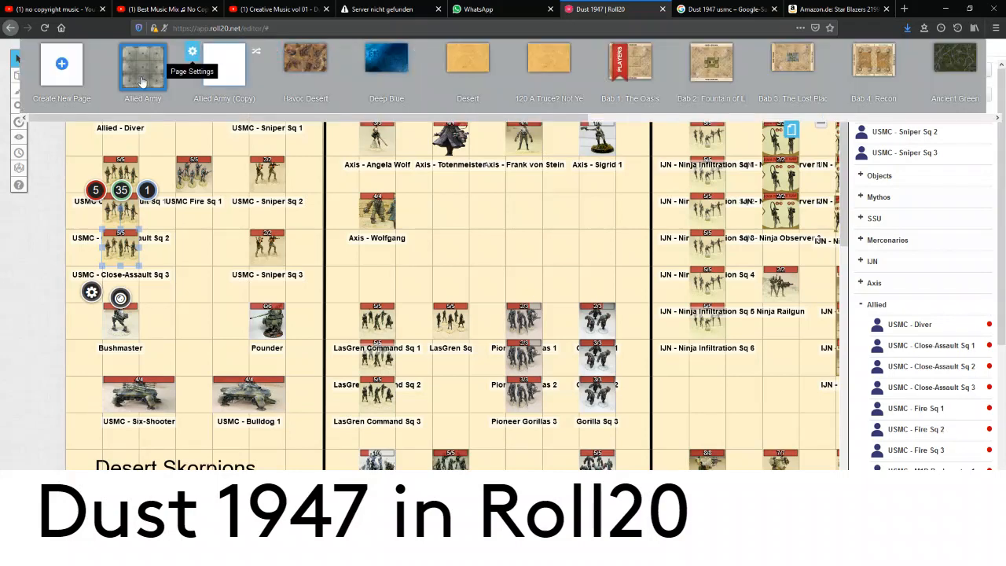
pyautogui.click(110, 52)
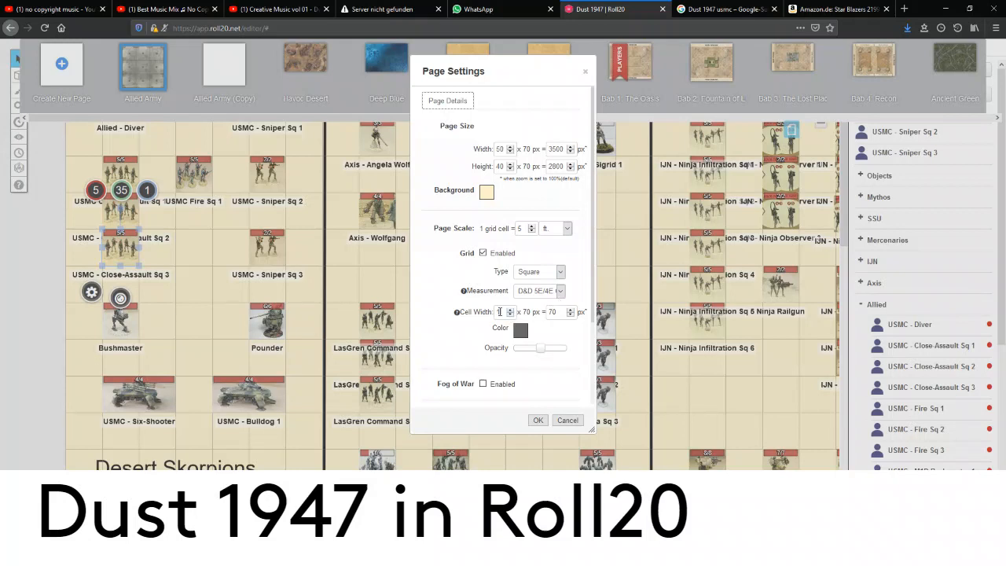
pyautogui.click(538, 420)
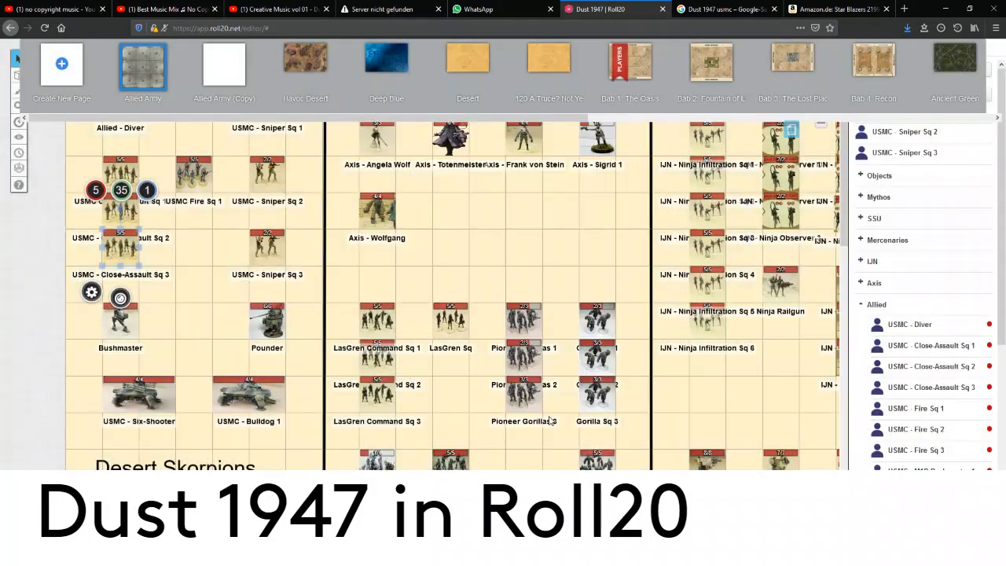
pyautogui.click(798, 133)
pyautogui.click(792, 132)
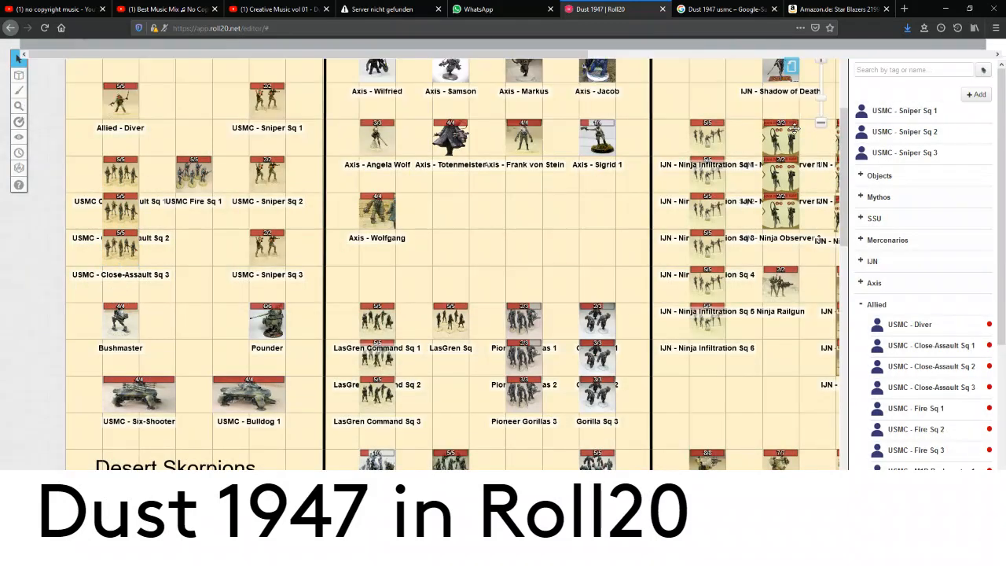
# Replace the default token of the USMC - Sniper Sq 1 journal character with its token from the Allied Army page and save
pyautogui.click(896, 111)
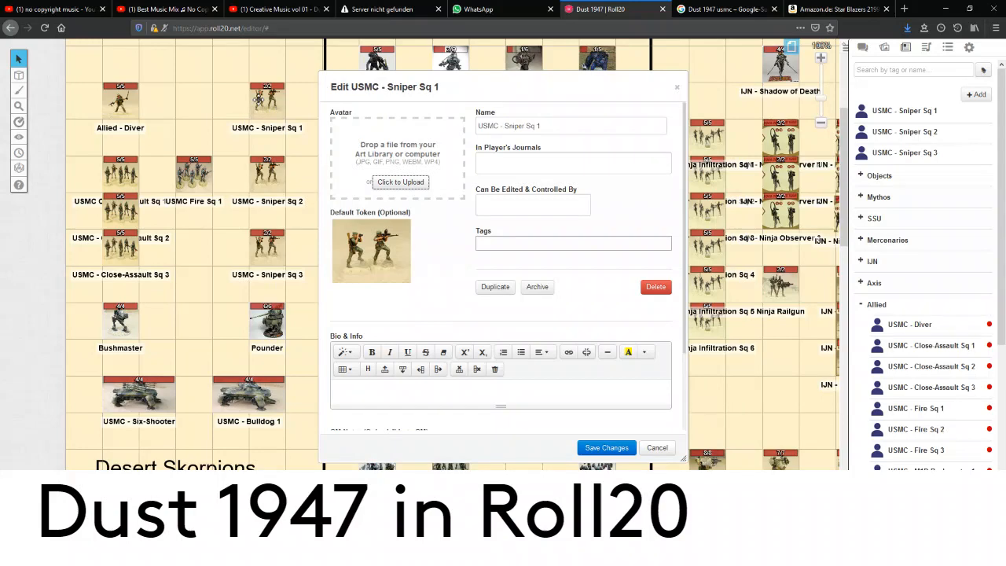
pyautogui.click(259, 112)
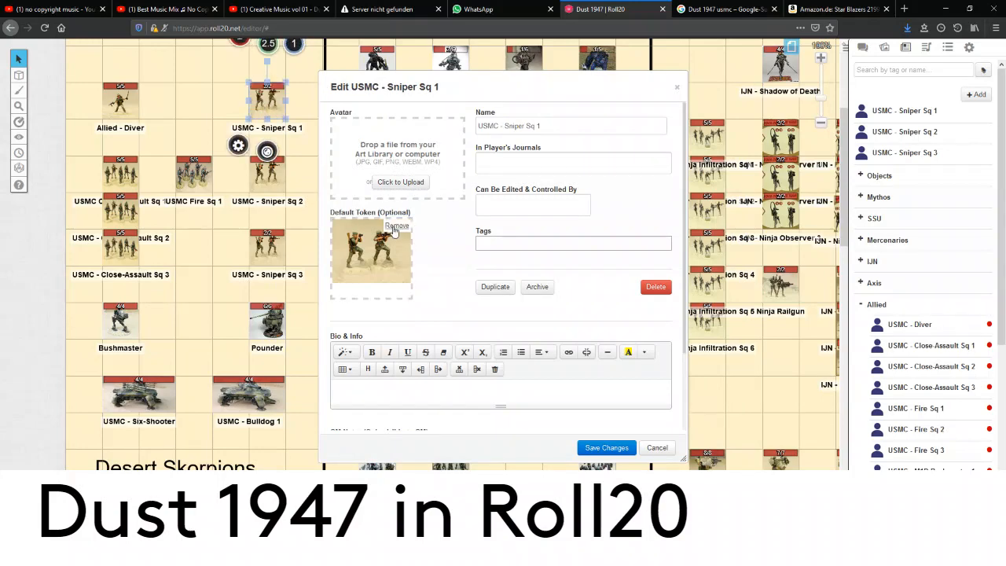
pyautogui.click(393, 233)
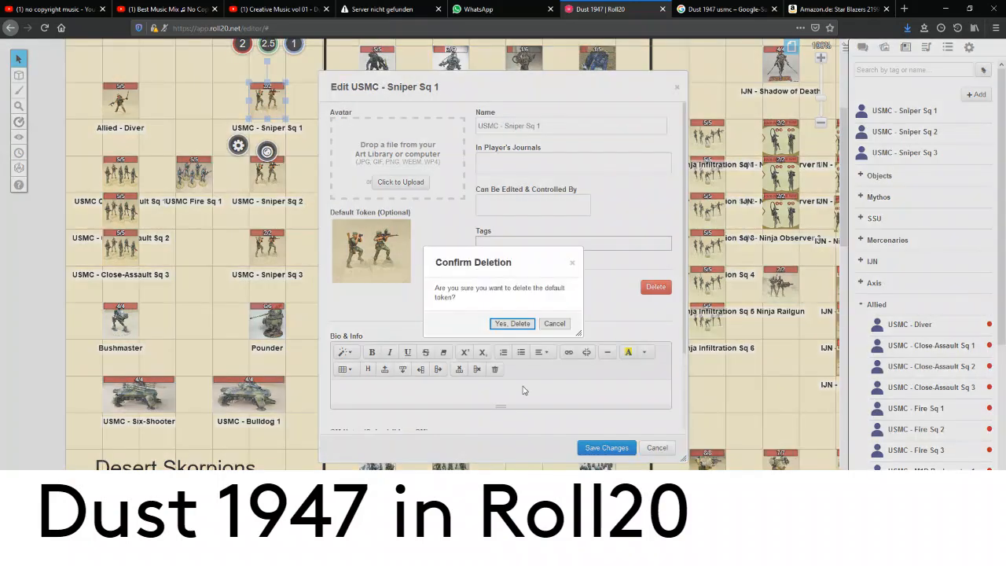
pyautogui.click(520, 329)
pyautogui.click(383, 247)
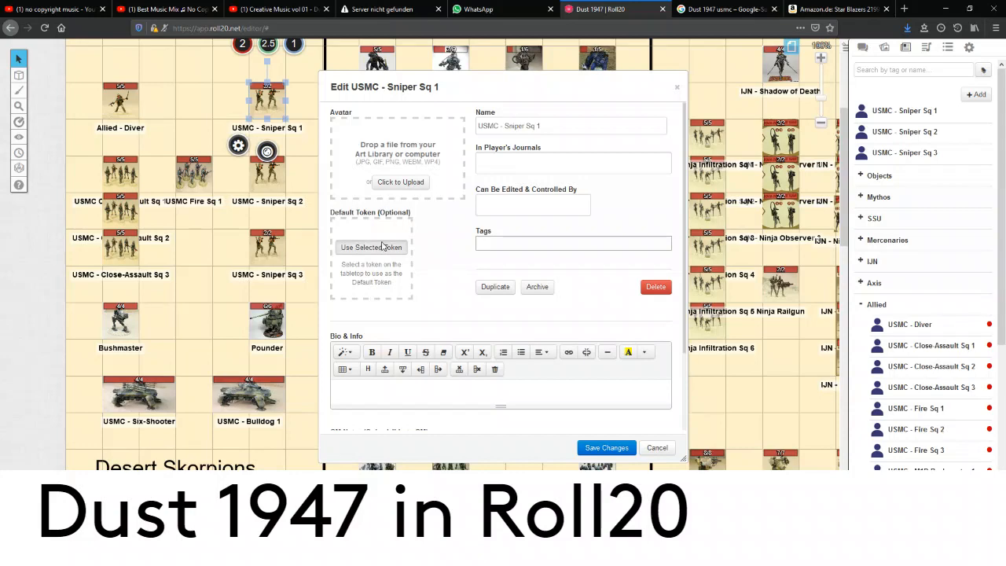
pyautogui.click(625, 450)
pyautogui.click(736, 74)
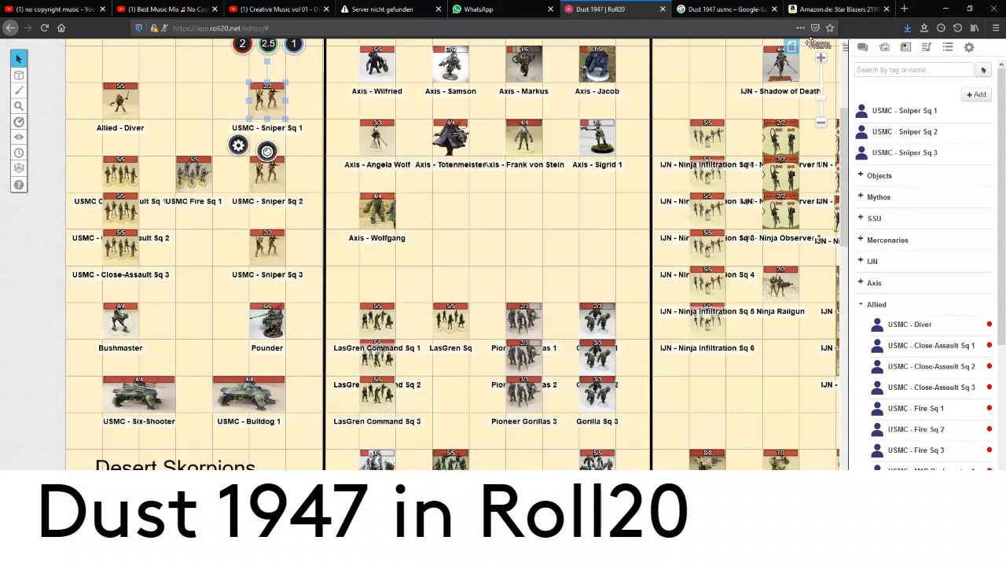
# Open the Havoc Desert page and review its page size, scale and grid cell width settings without changing them
pyautogui.click(791, 48)
pyautogui.click(309, 63)
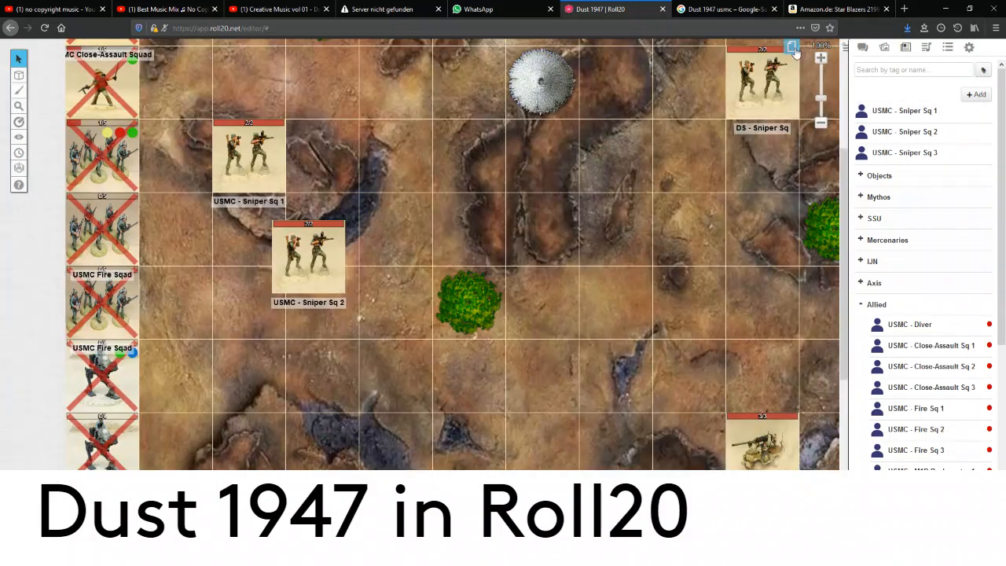
pyautogui.click(791, 47)
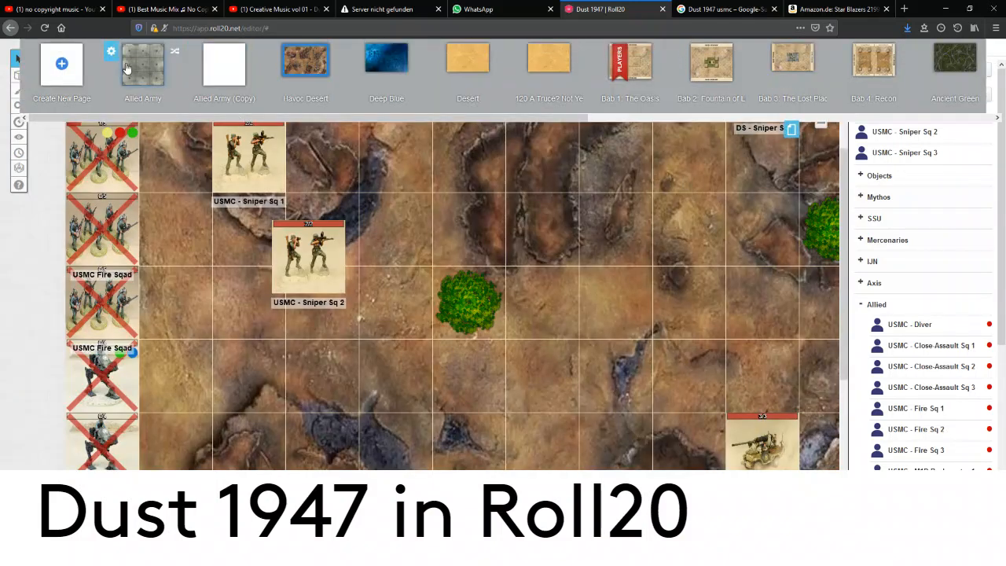
pyautogui.click(271, 53)
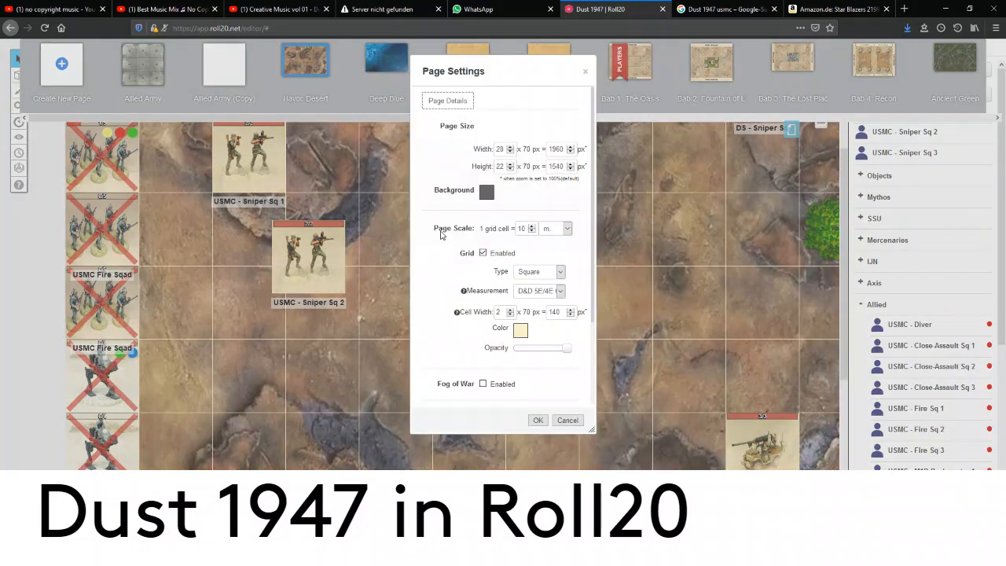
pyautogui.doubleClick(498, 312)
pyautogui.click(569, 422)
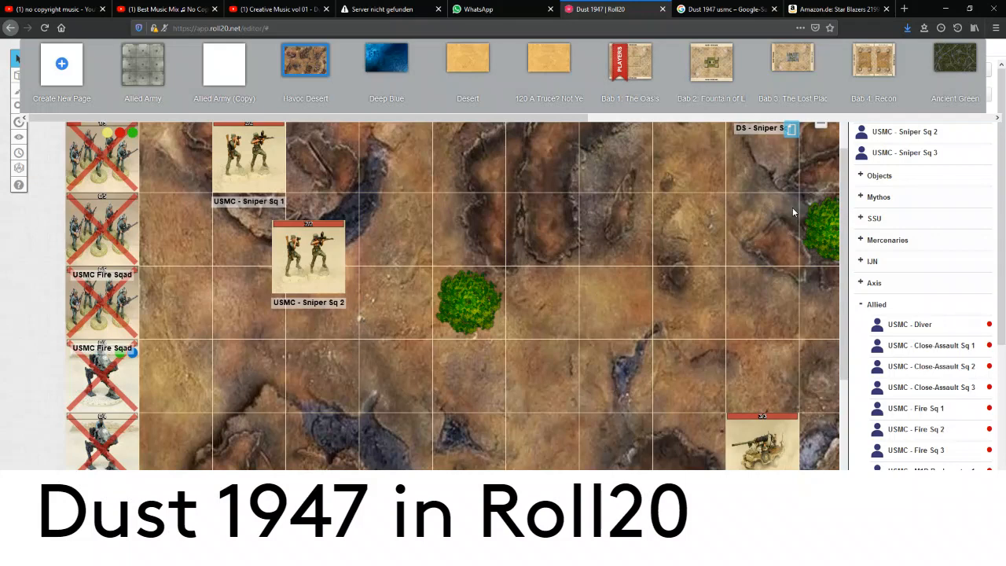
pyautogui.click(792, 129)
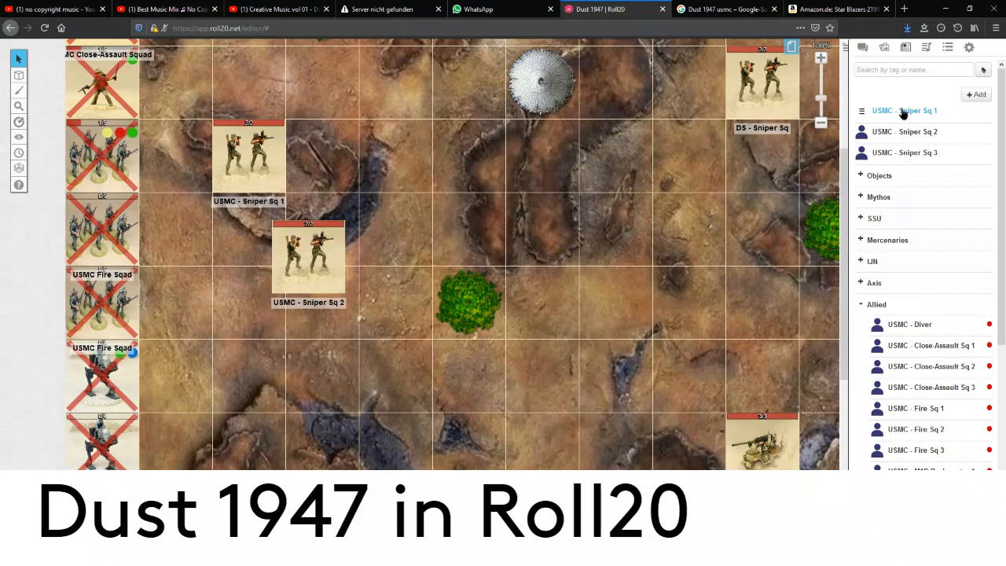
# Place USMC - Sniper Sq 1 from the journal on the Havoc Desert map, along with an Ammo Crate and a Tank Trap from Objects
pyautogui.moveTo(895, 111); pyautogui.dragTo(437, 156)
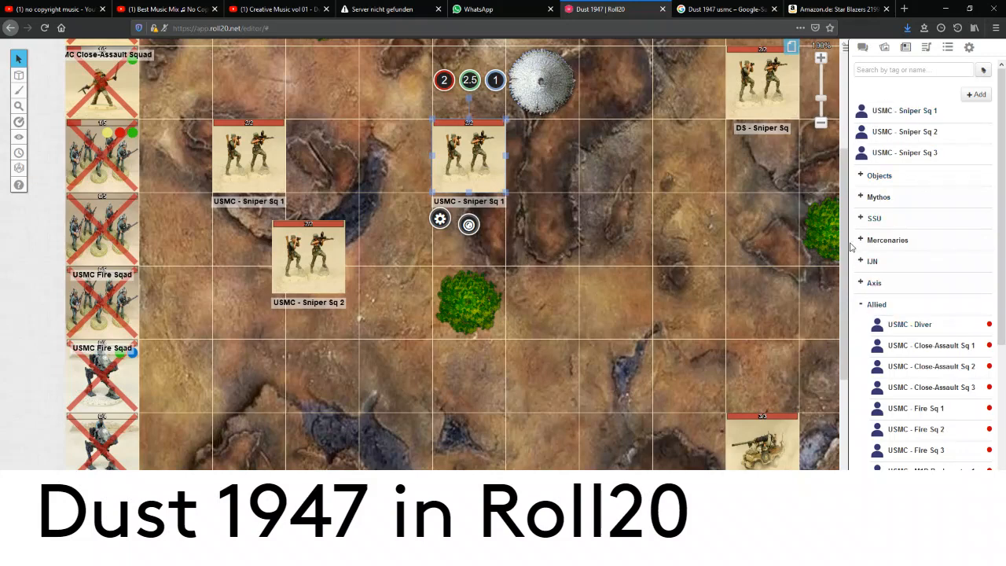
pyautogui.click(862, 177)
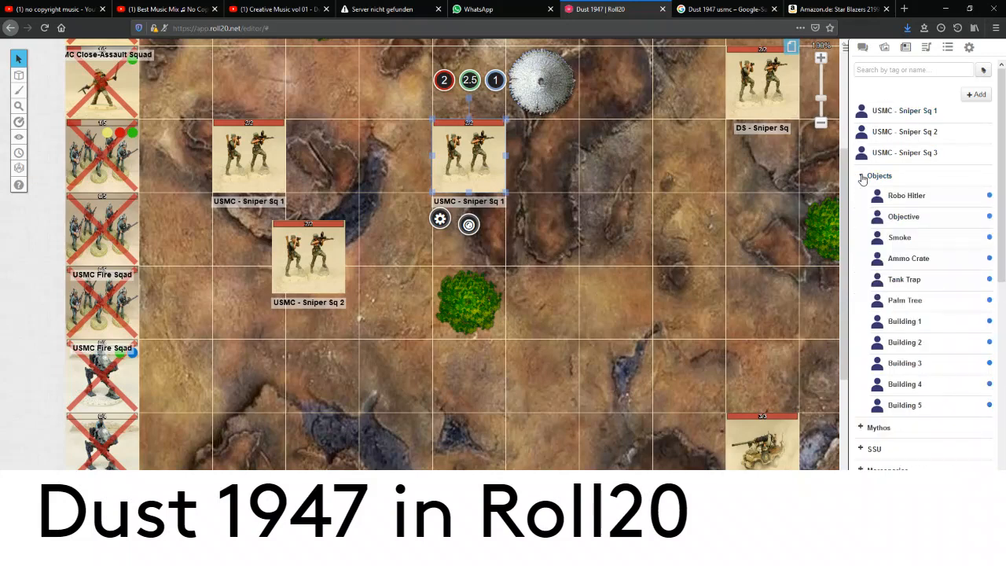
pyautogui.moveTo(909, 260); pyautogui.dragTo(607, 269)
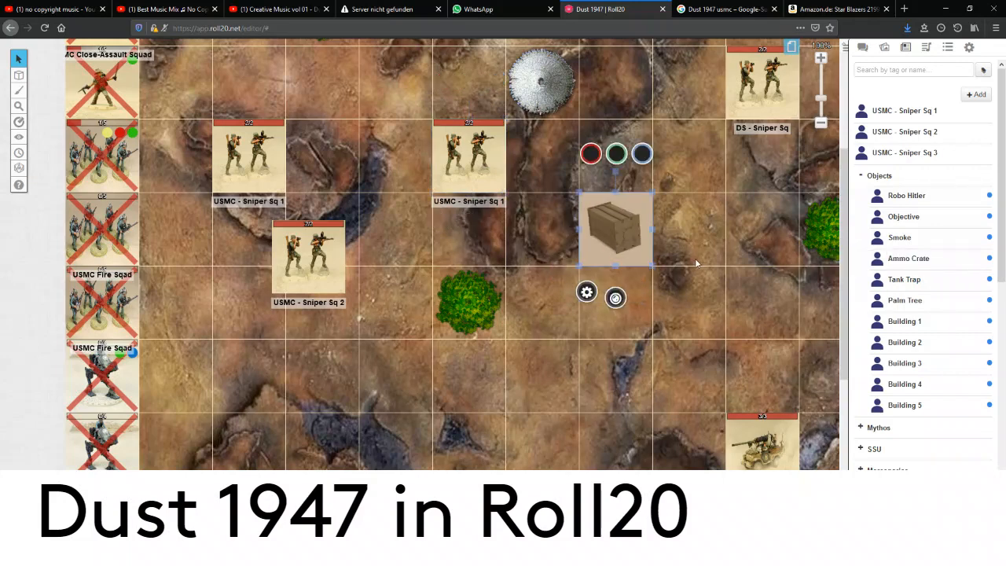
pyautogui.moveTo(904, 280); pyautogui.dragTo(660, 303)
pyautogui.click(687, 304)
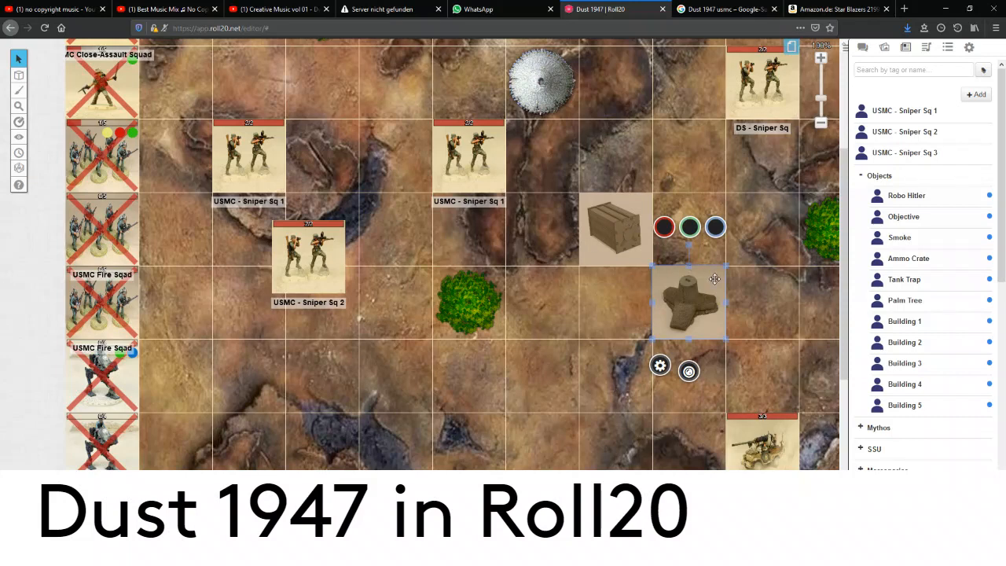
# Place a second Tank Trap beside the first one on the Map & Background layer, then return to the Objects & Tokens layer
pyautogui.moveTo(21, 75)
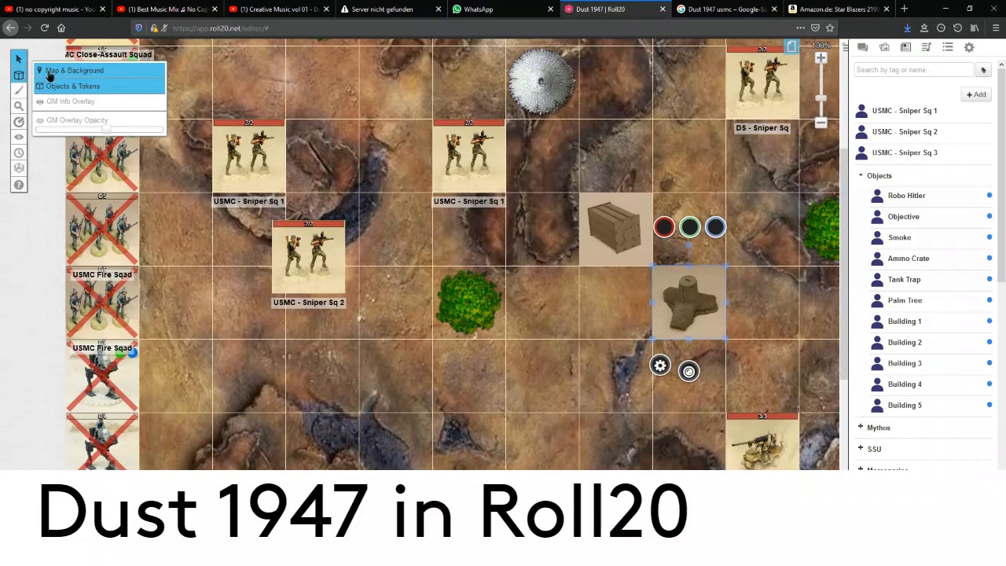
pyautogui.click(50, 72)
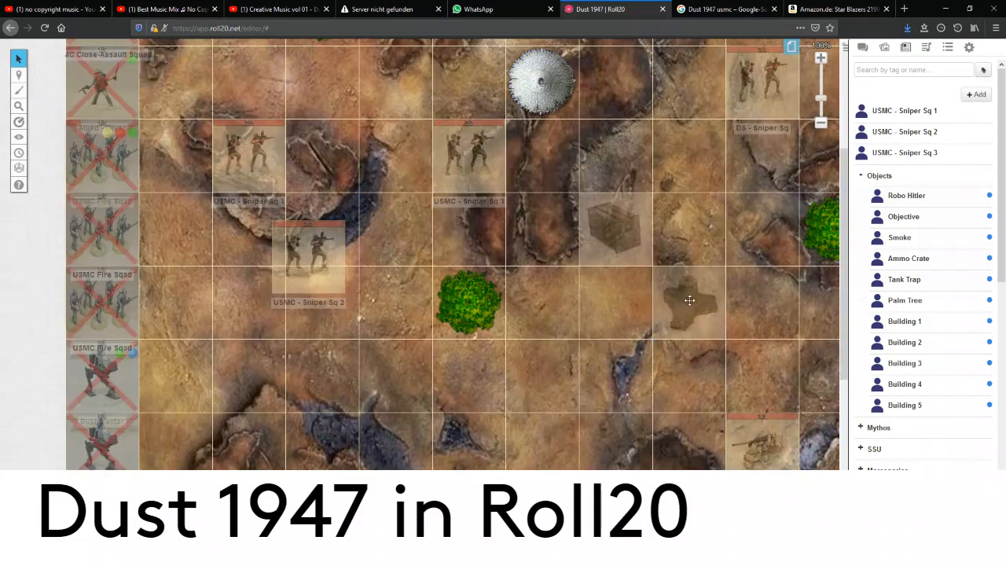
pyautogui.moveTo(914, 264); pyautogui.dragTo(833, 268)
pyautogui.moveTo(907, 288); pyautogui.dragTo(615, 307)
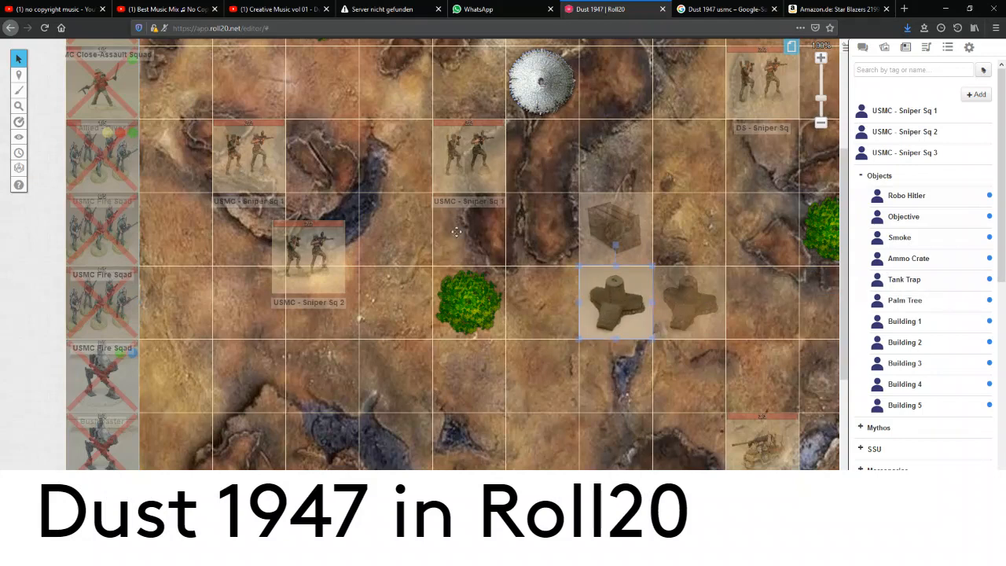
pyautogui.moveTo(23, 82)
pyautogui.click(70, 86)
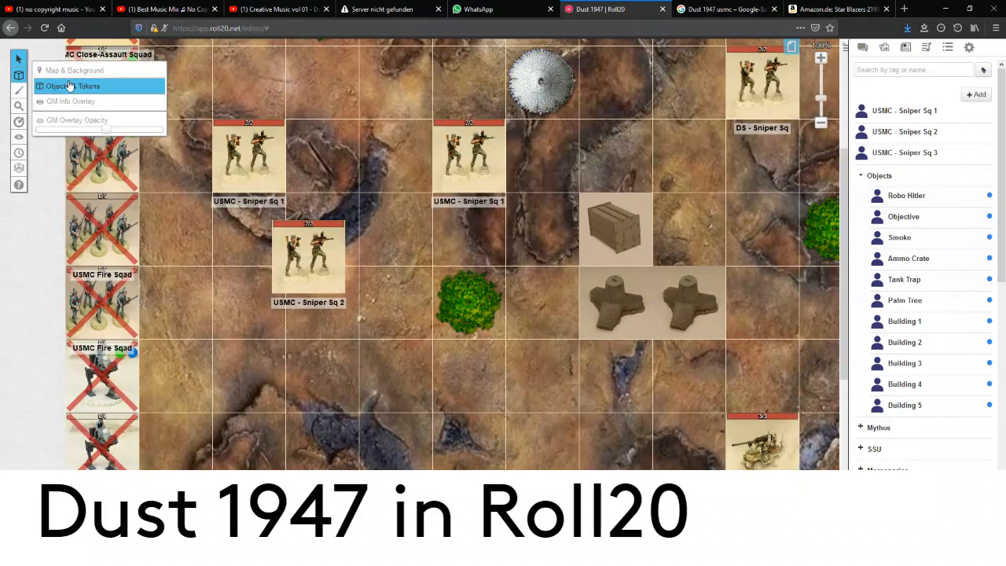
# Test selecting both tank traps and move the new USMC - Sniper Sq 1 token onto the tank trap in the Objects & Tokens layer
pyautogui.click(624, 305)
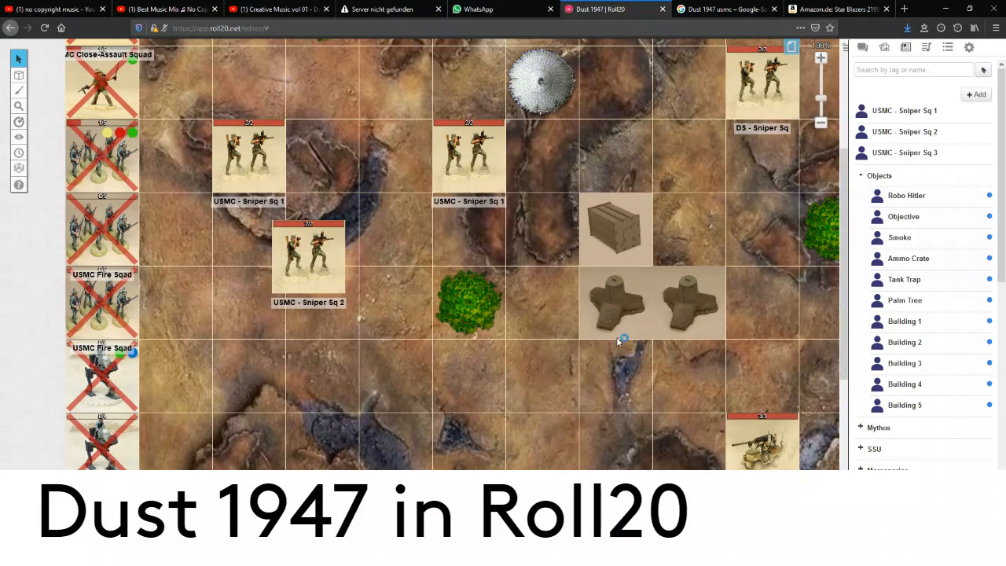
pyautogui.moveTo(698, 308); pyautogui.dragTo(670, 306)
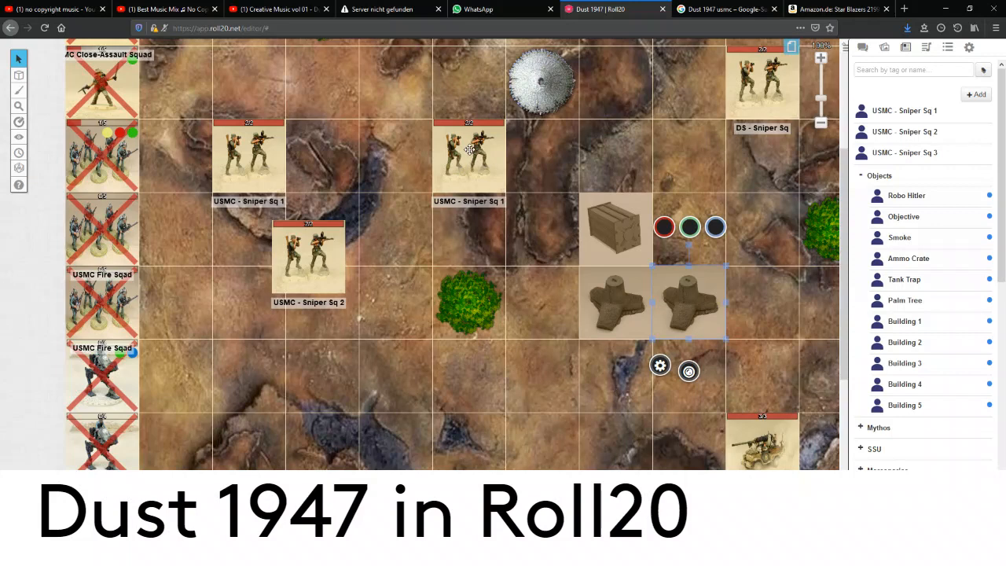
pyautogui.moveTo(464, 155); pyautogui.dragTo(620, 360)
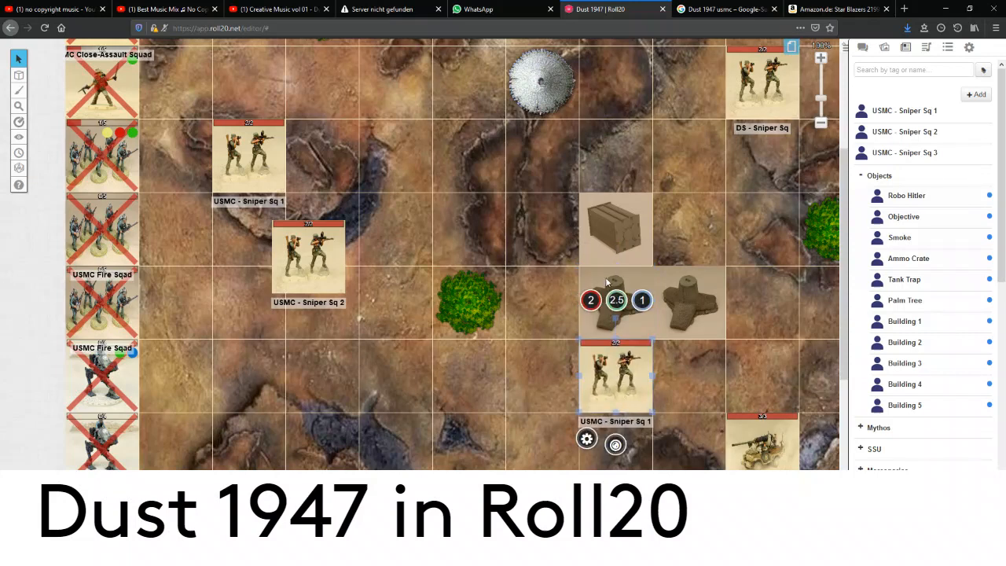
pyautogui.moveTo(621, 382); pyautogui.dragTo(662, 306)
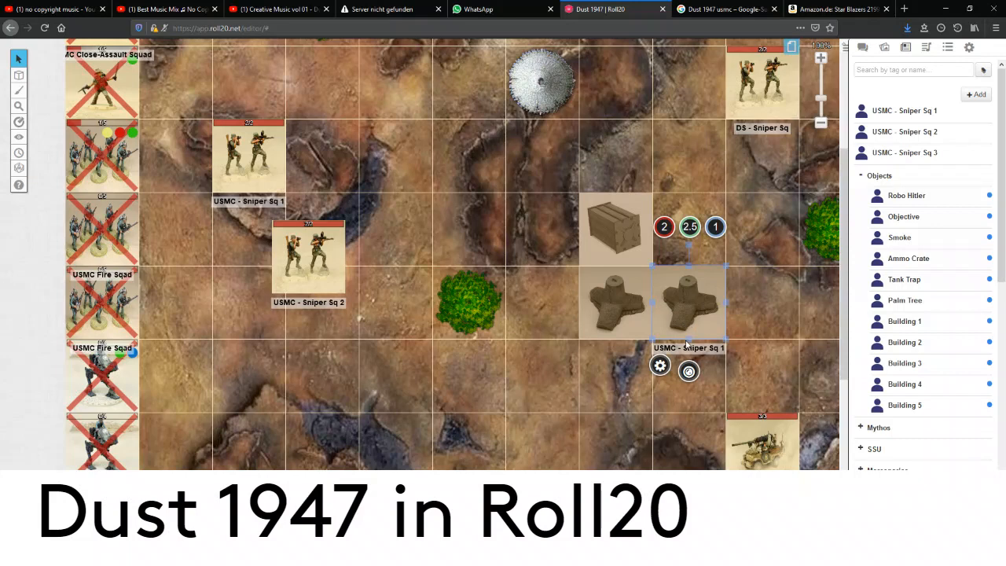
# Delete the tank trap from the Objects & Tokens layer and move the USMC - Sniper Sq 1 token onto the background-layer tank trap
pyautogui.moveTo(691, 316); pyautogui.dragTo(738, 254)
pyautogui.press('Delete')
pyautogui.moveTo(707, 285); pyautogui.dragTo(634, 285)
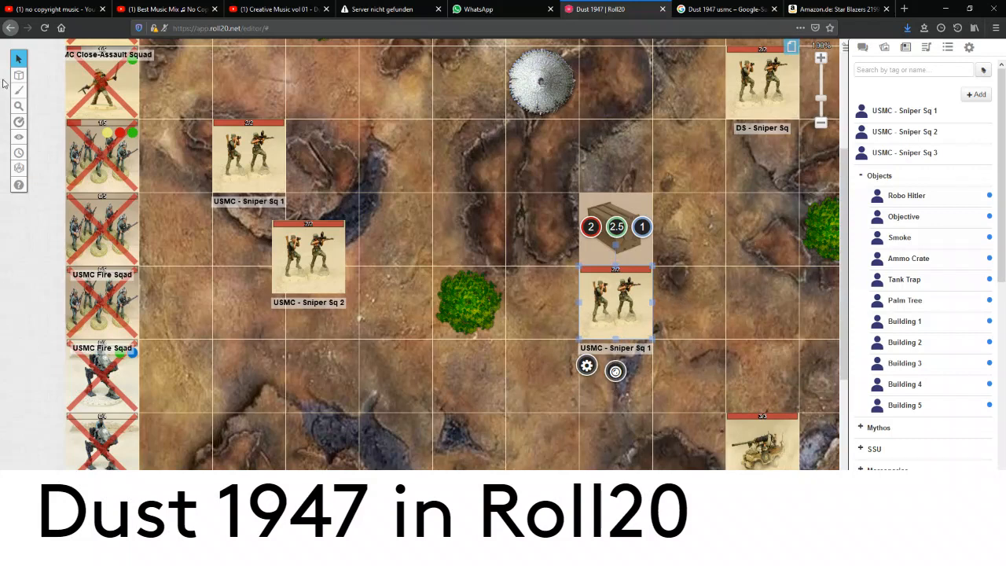
# Review the token settings of the USMC - Sniper Sq 1 token below the ammo crate and close them unchanged
pyautogui.moveTo(19, 75)
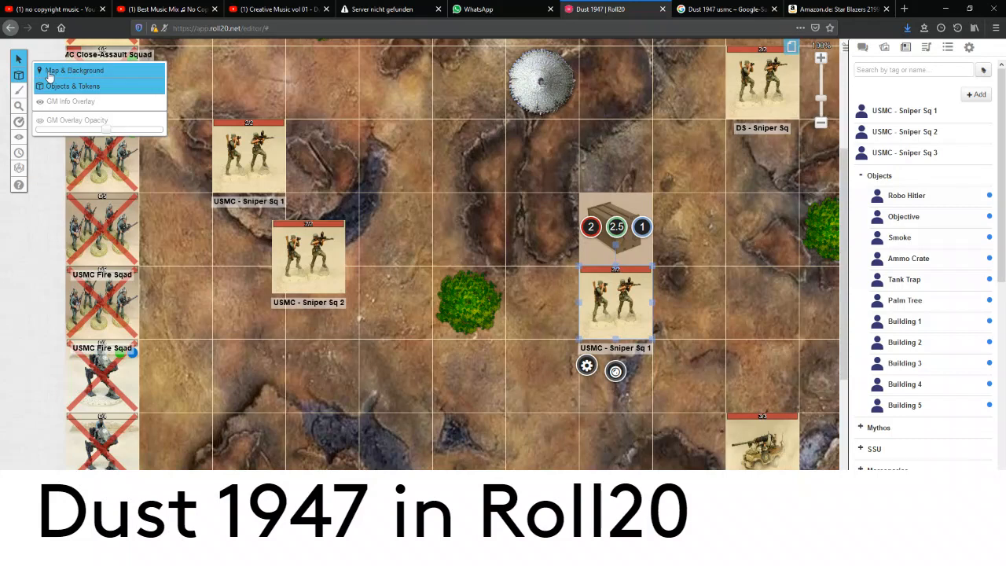
pyautogui.moveTo(608, 304); pyautogui.dragTo(625, 322)
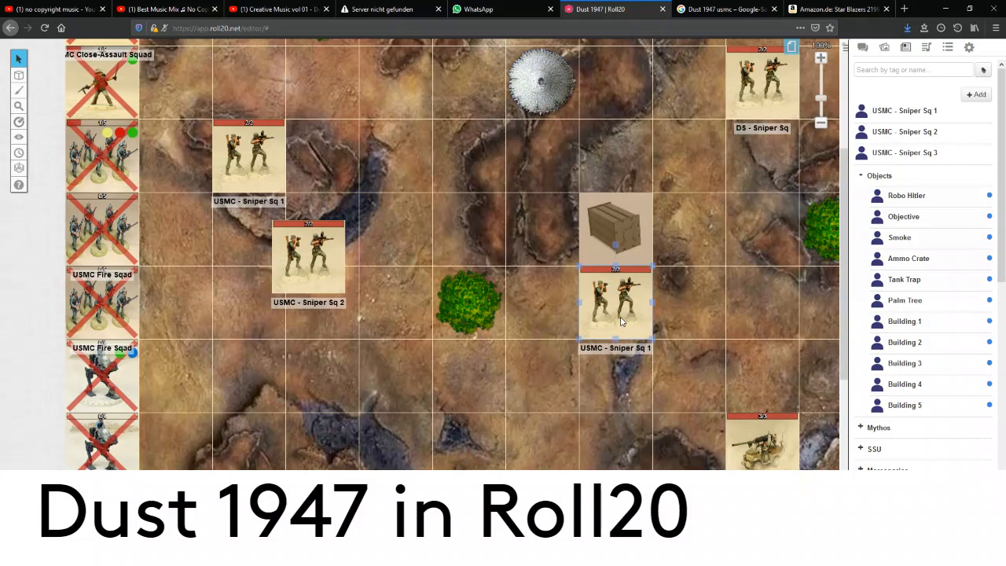
pyautogui.doubleClick(621, 319)
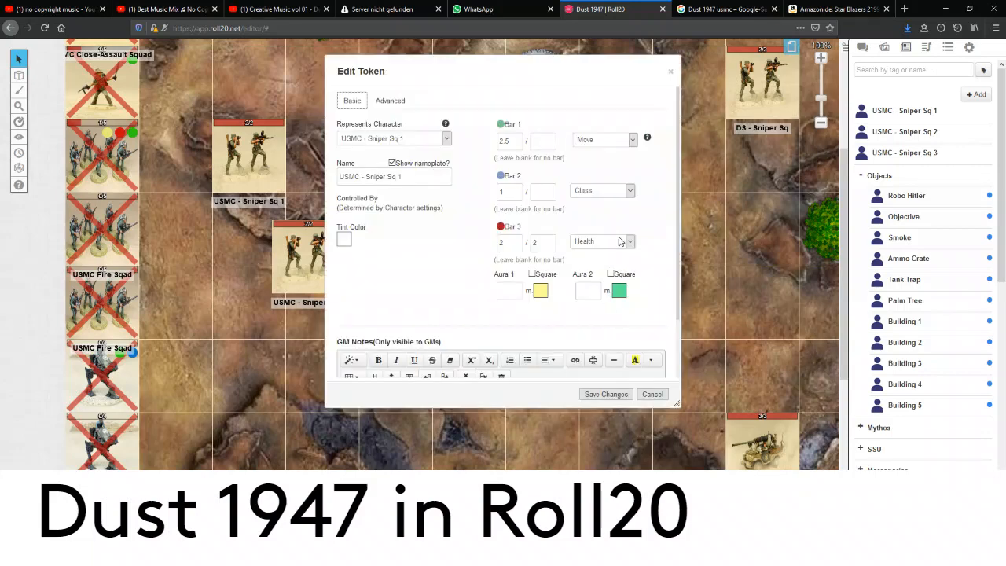
pyautogui.click(669, 71)
# Add green, blue, yellow and red status markers to the USMC - Sniper Sq 1 token below the ammo crate, trying and removing purple
pyautogui.click(609, 314)
pyautogui.moveTo(617, 372)
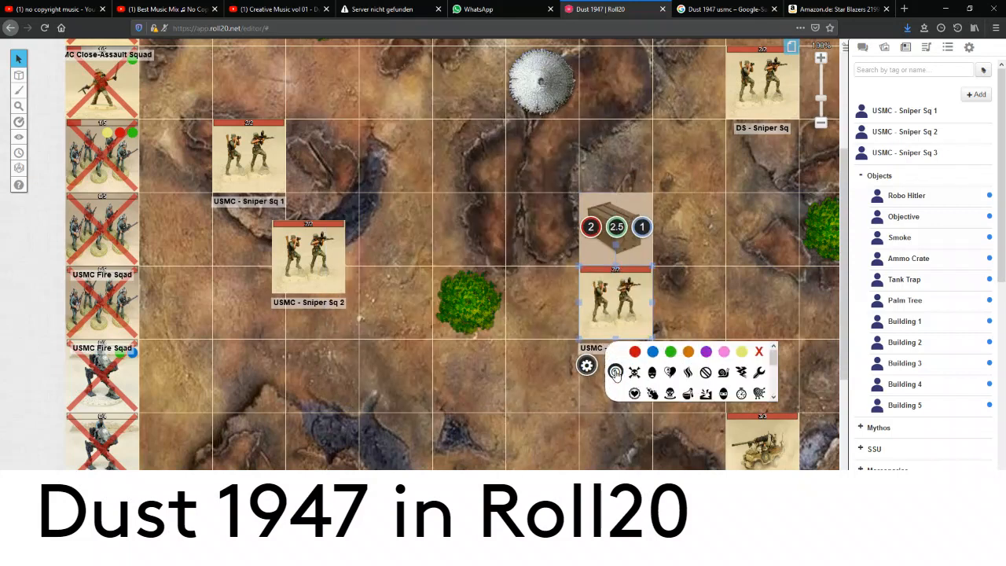
pyautogui.click(669, 354)
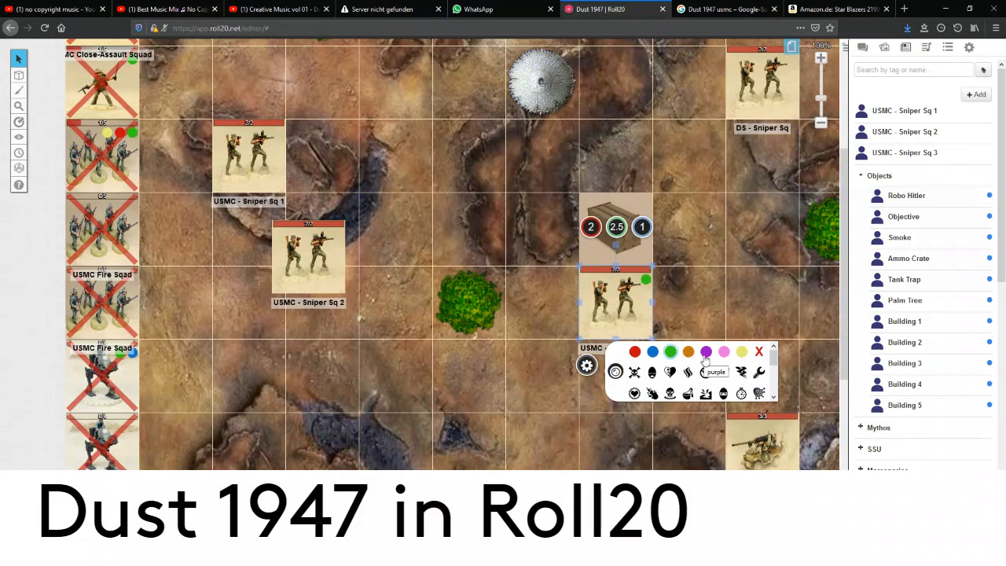
pyautogui.click(652, 353)
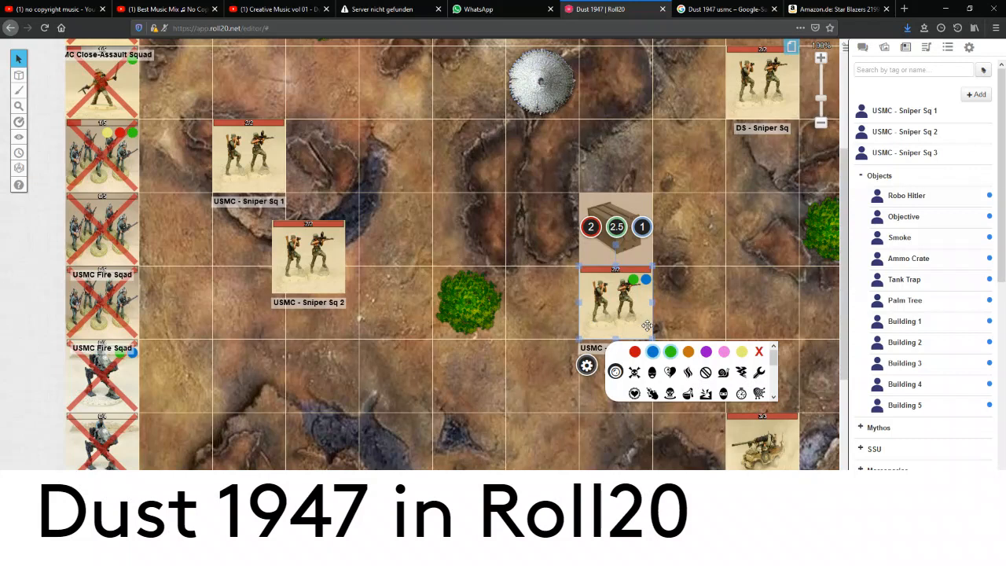
pyautogui.click(741, 353)
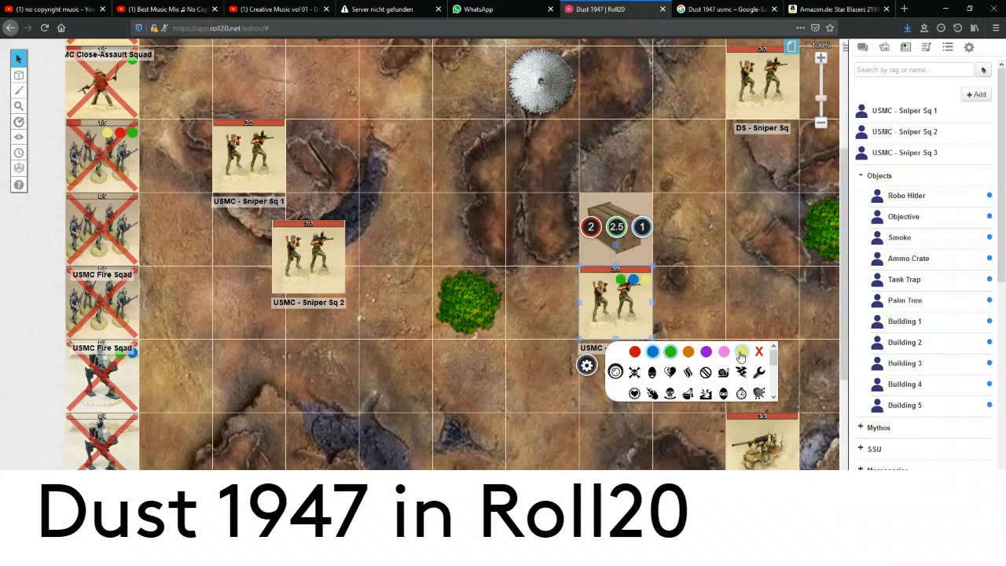
pyautogui.click(635, 352)
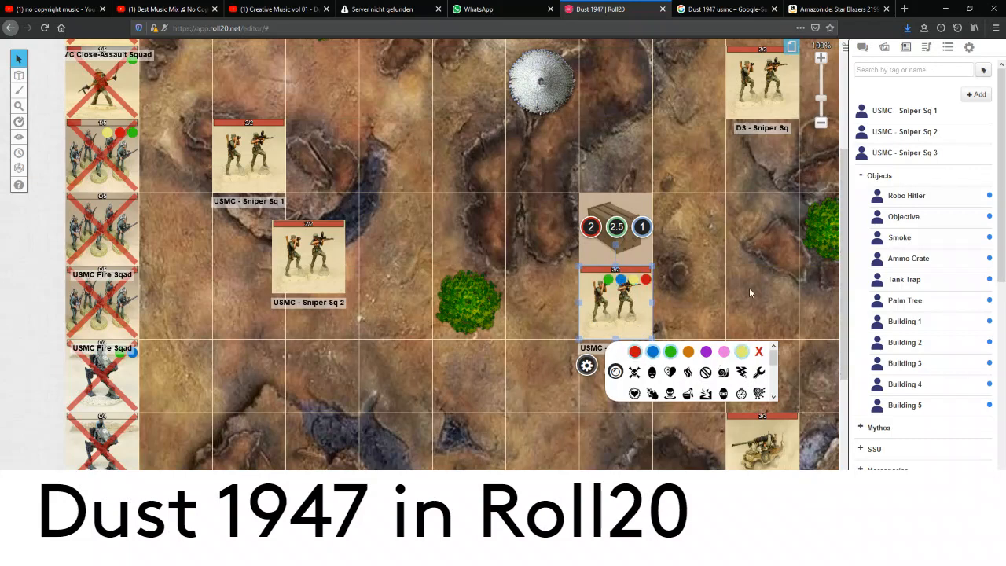
pyautogui.click(706, 352)
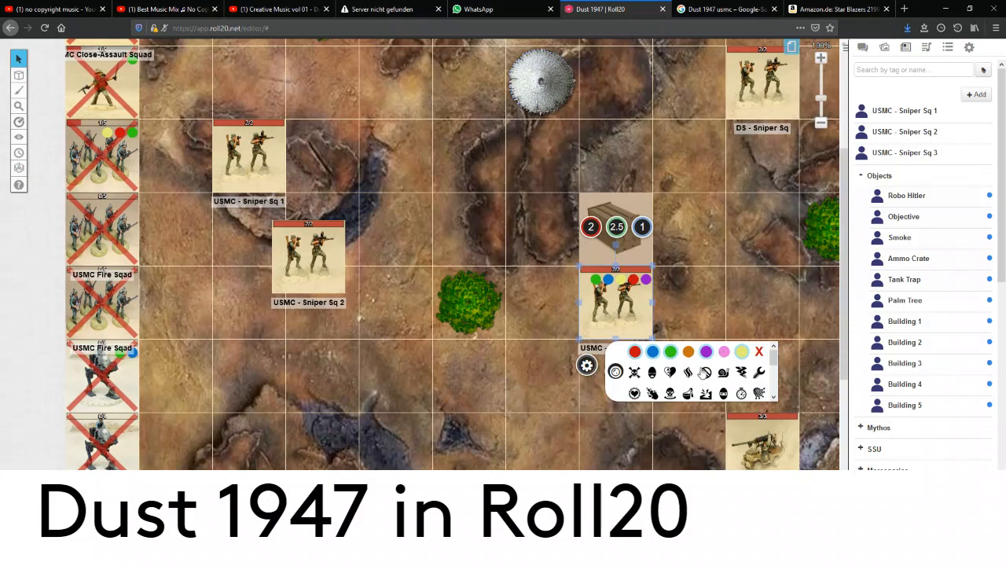
pyautogui.click(706, 351)
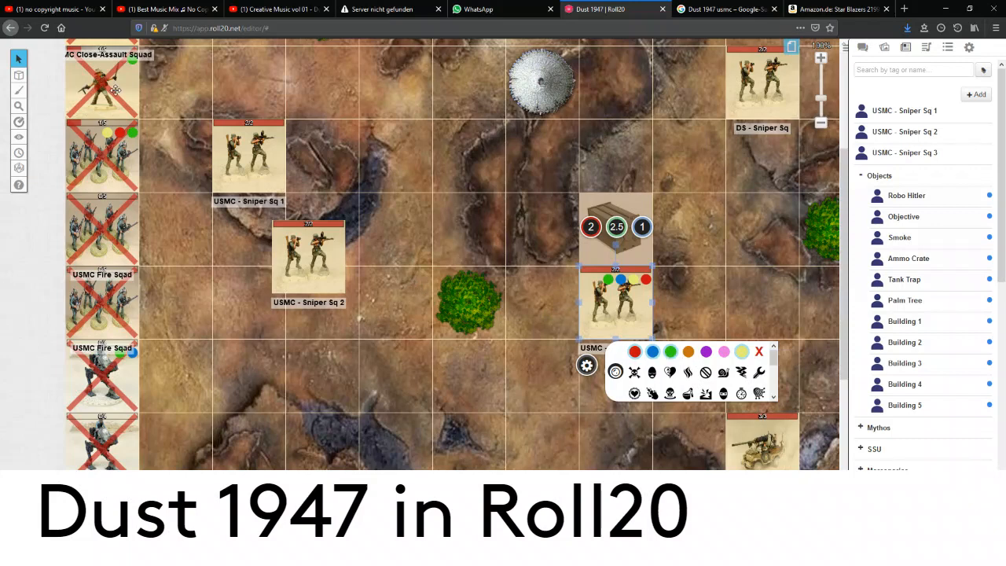
# Move the crossed-out Allied - Diver token one square out of the column of defeated units onto the map
pyautogui.scroll(1, 303, 154)
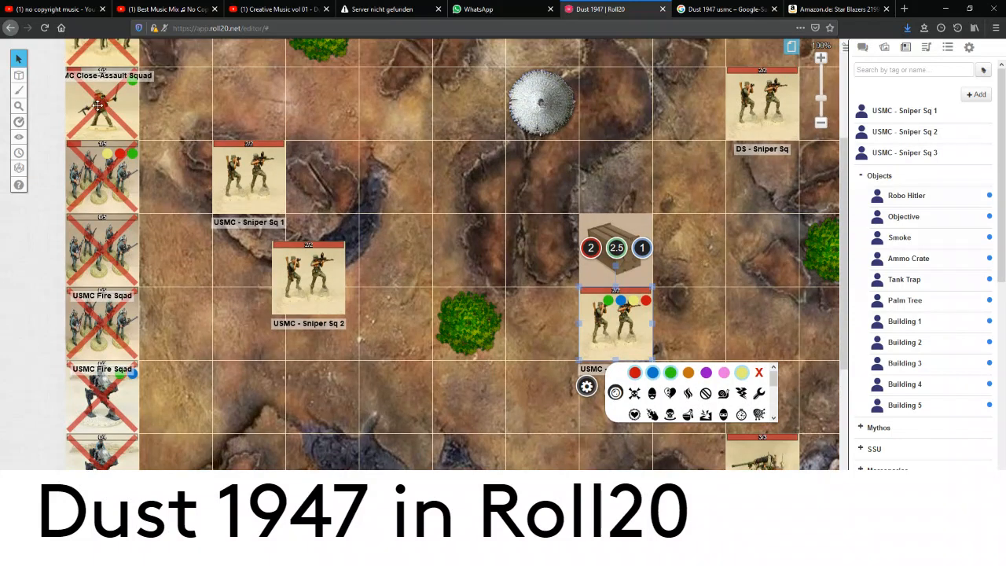
pyautogui.moveTo(98, 105); pyautogui.dragTo(177, 108)
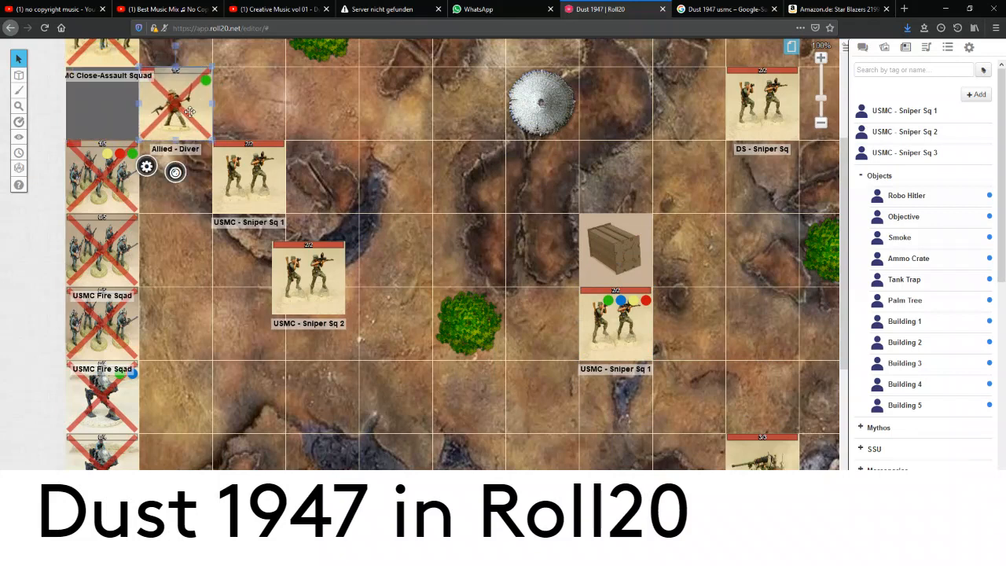
# Add the black face status marker to the Allied - Diver and USMC - Sniper Sq 1 tokens and return the diver to the defeated units' column
pyautogui.click(176, 172)
pyautogui.click(213, 176)
pyautogui.click(622, 313)
pyautogui.click(617, 388)
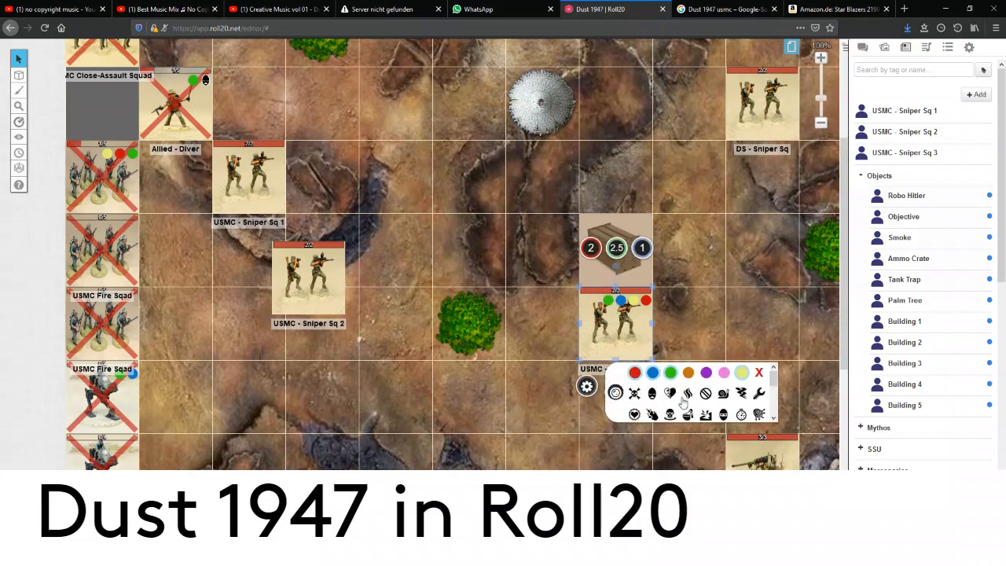
pyautogui.click(657, 397)
pyautogui.moveTo(191, 124); pyautogui.dragTo(110, 119)
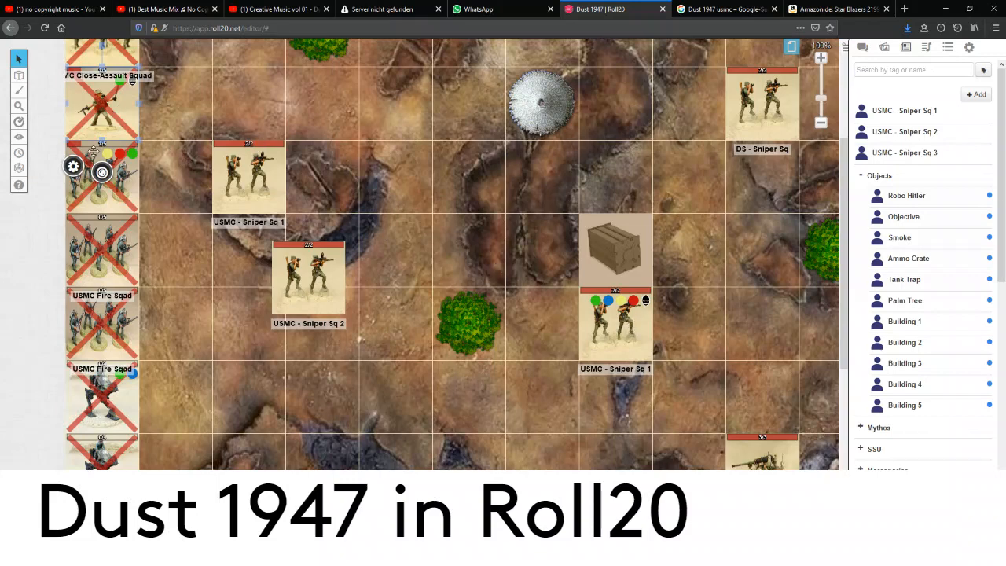
# Roll two six-sided dice with the dice roller and dismiss the 3D dice from the map
pyautogui.moveTo(20, 167)
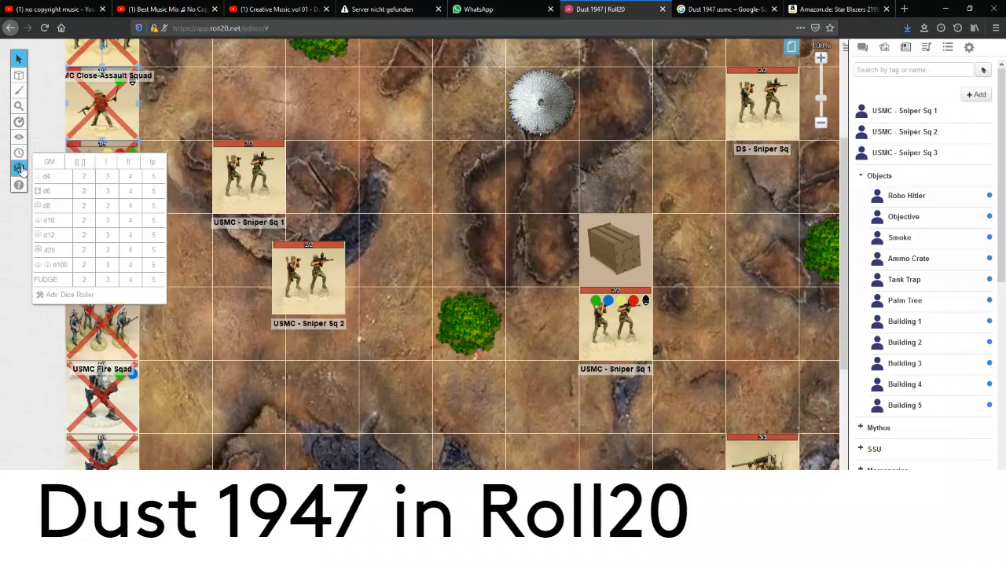
pyautogui.click(88, 197)
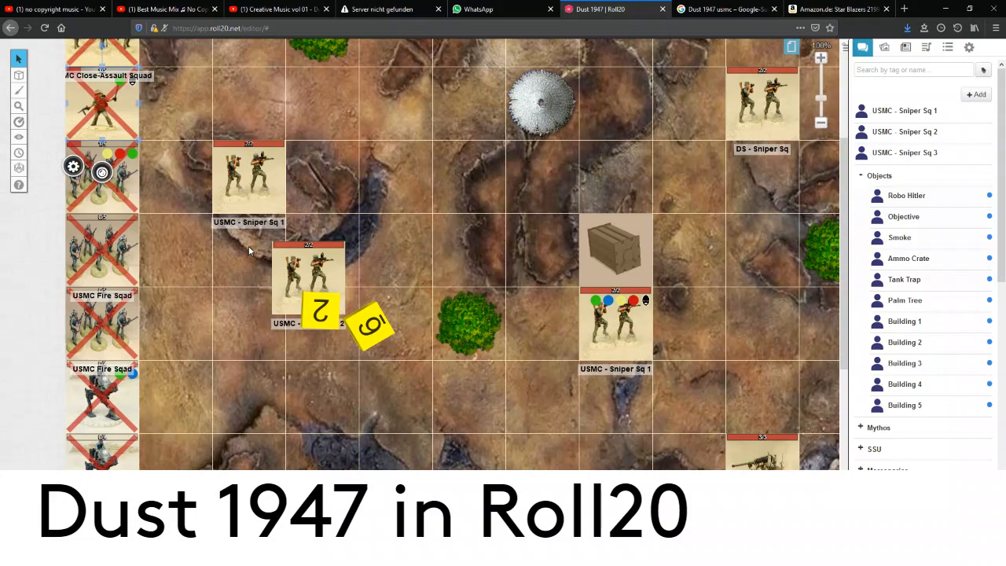
pyautogui.click(379, 326)
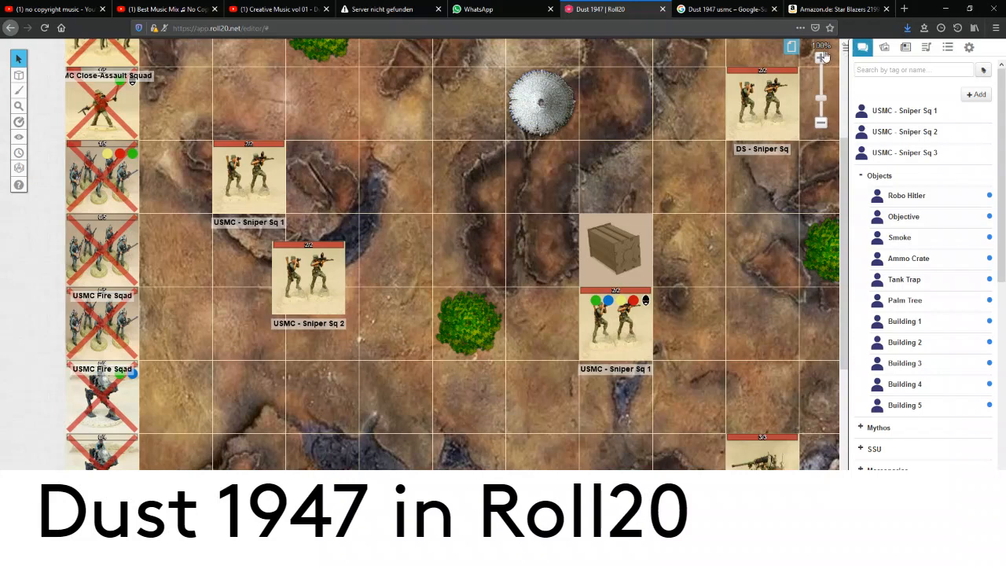
# Open the Allied Army page to view the prepared unit tokens of all factions
pyautogui.click(782, 54)
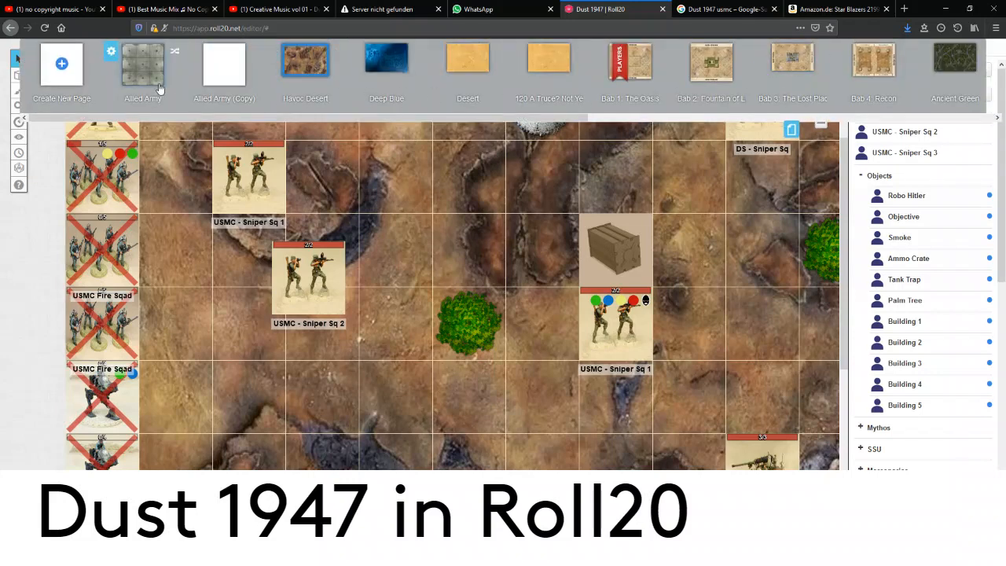
pyautogui.click(147, 73)
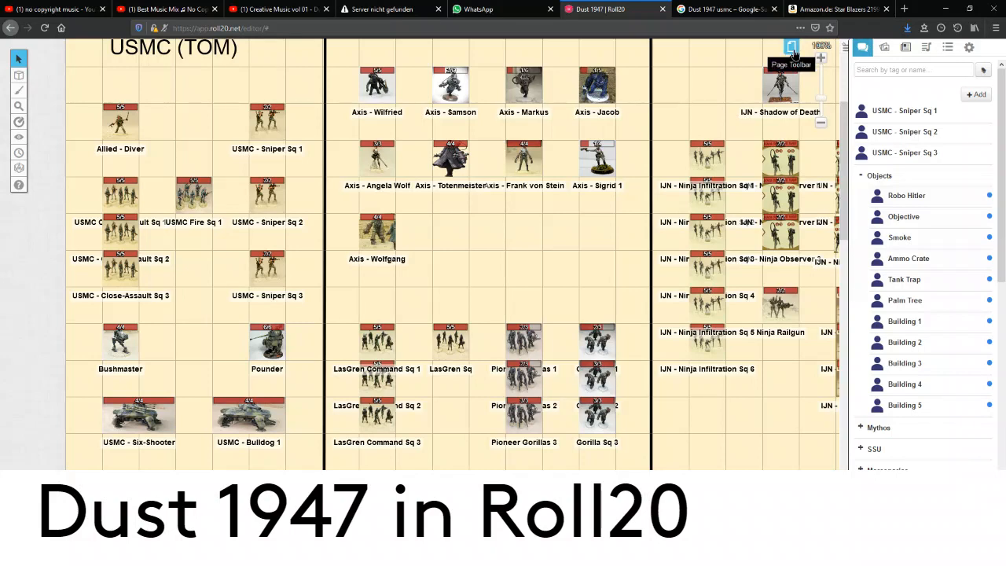
# Switch to the Bab 1: The Oasis page and show the whole scenario map with its rules text
pyautogui.click(791, 48)
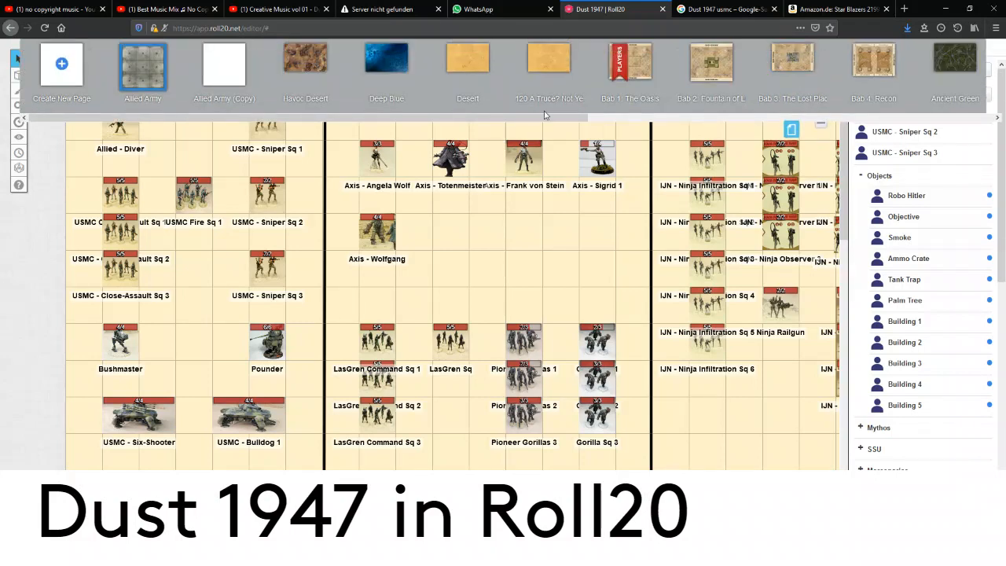
pyautogui.click(637, 68)
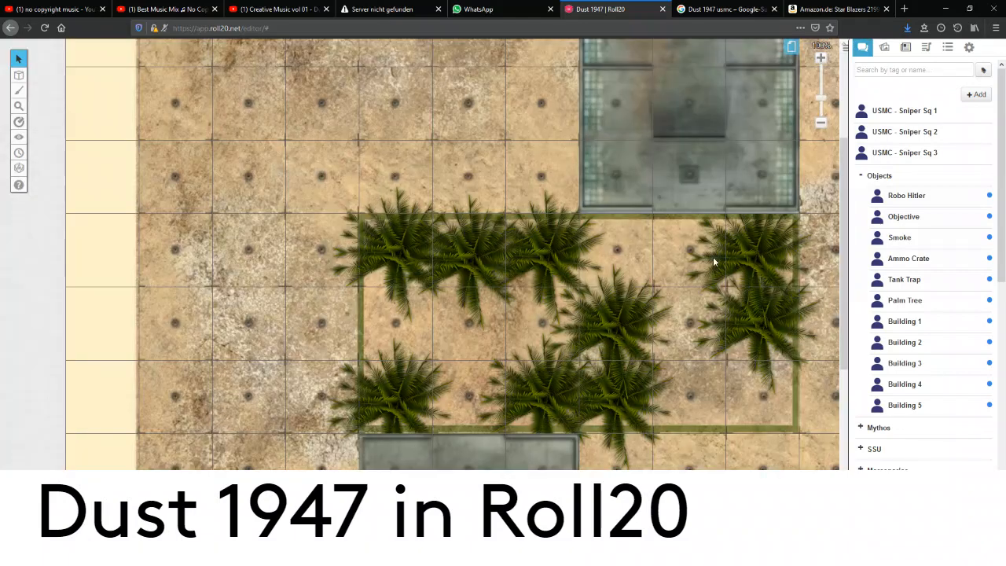
pyautogui.click(821, 127)
pyautogui.click(821, 127)
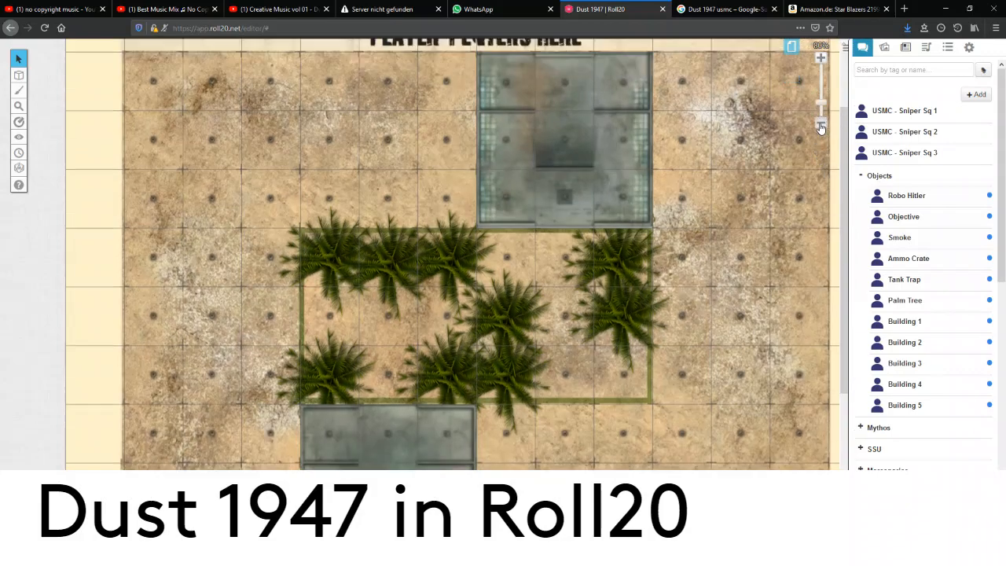
pyautogui.click(821, 127)
pyautogui.click(821, 128)
pyautogui.click(820, 127)
pyautogui.click(821, 127)
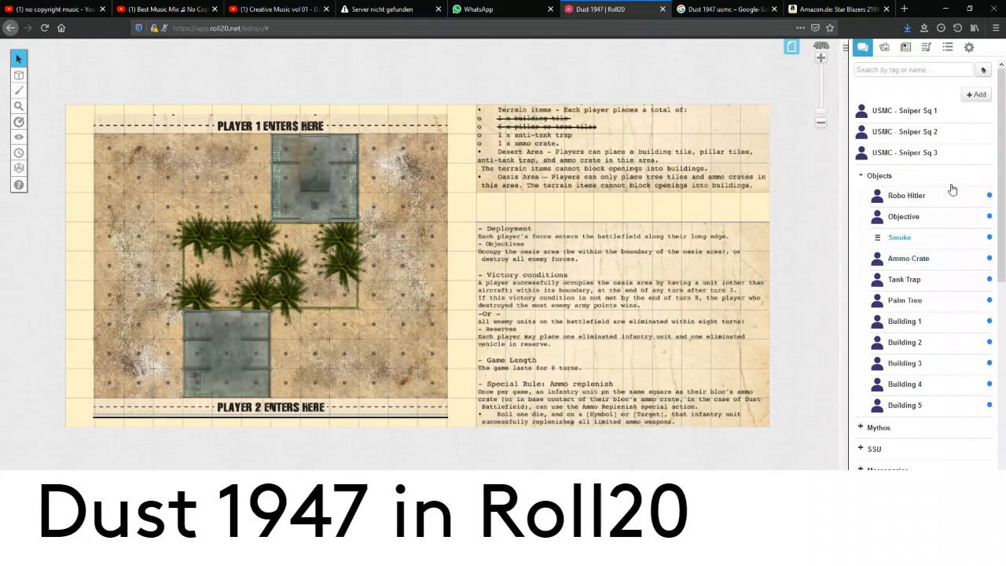
# Collapse the Objects folder in the journal and place USMC - Sniper Sq 2 on the Oasis map beside the lower building
pyautogui.click(862, 177)
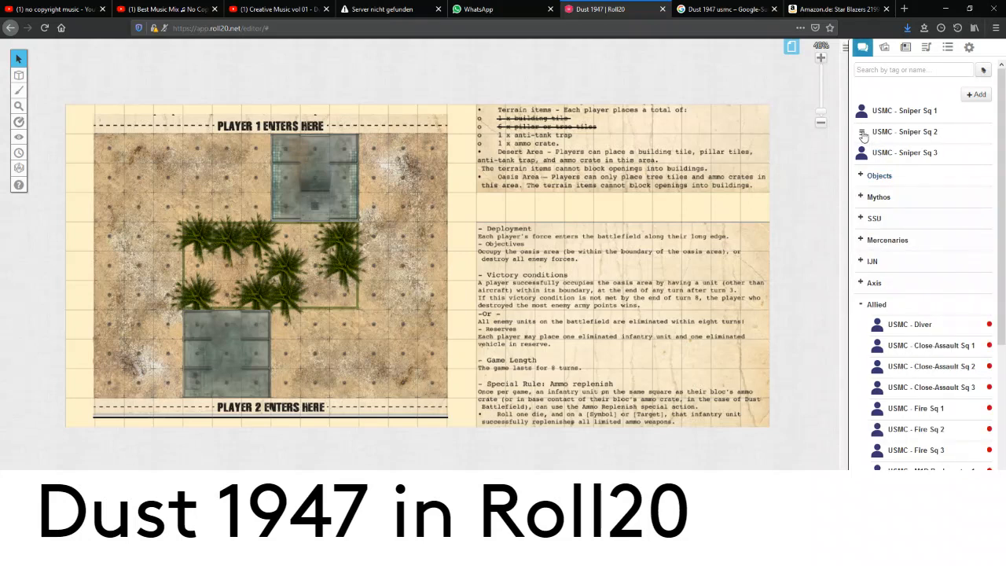
pyautogui.moveTo(865, 132); pyautogui.dragTo(294, 344)
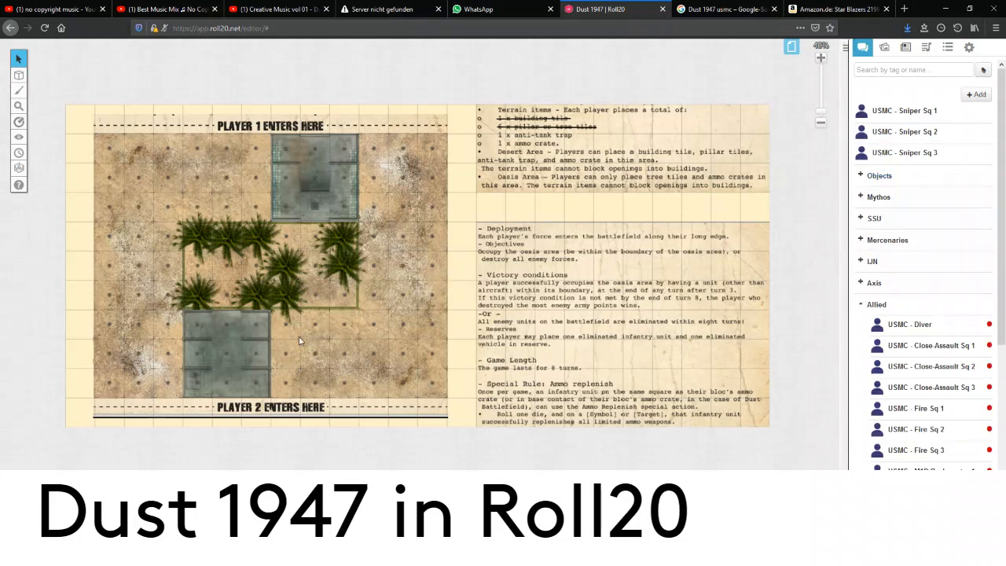